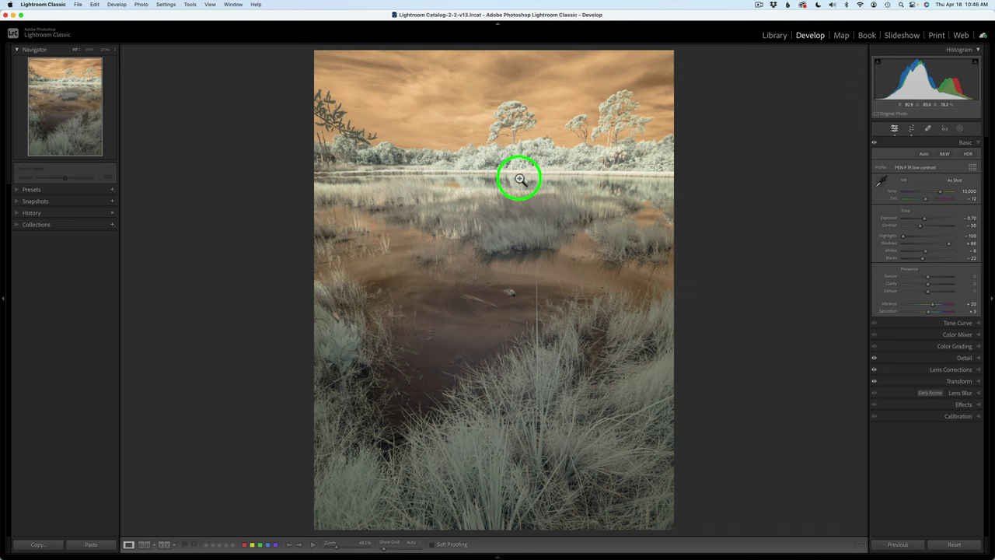
- Send the infrared marsh photo from Lightroom Classic to Adobe Photoshop 2024 for editing
right_click(520, 179)
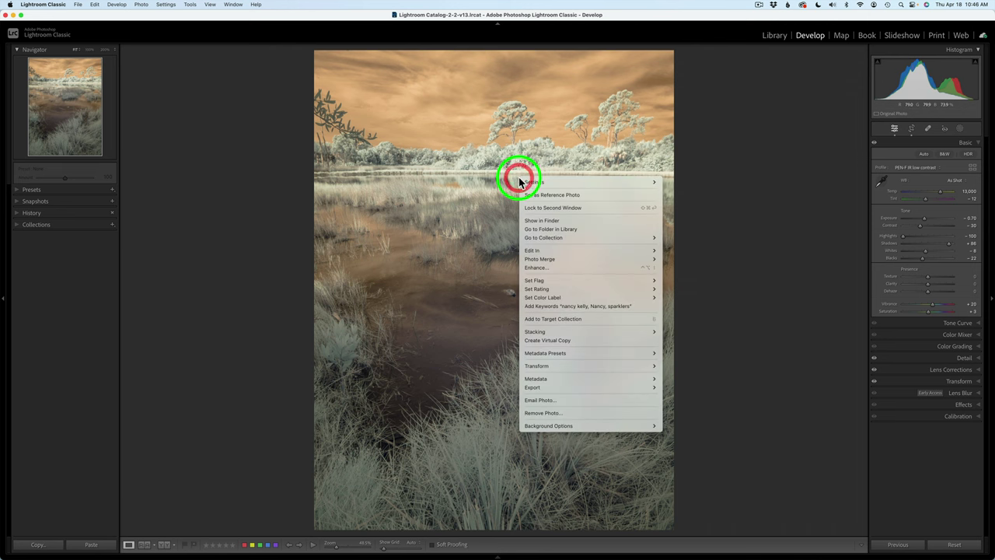
mouse_move(561, 256)
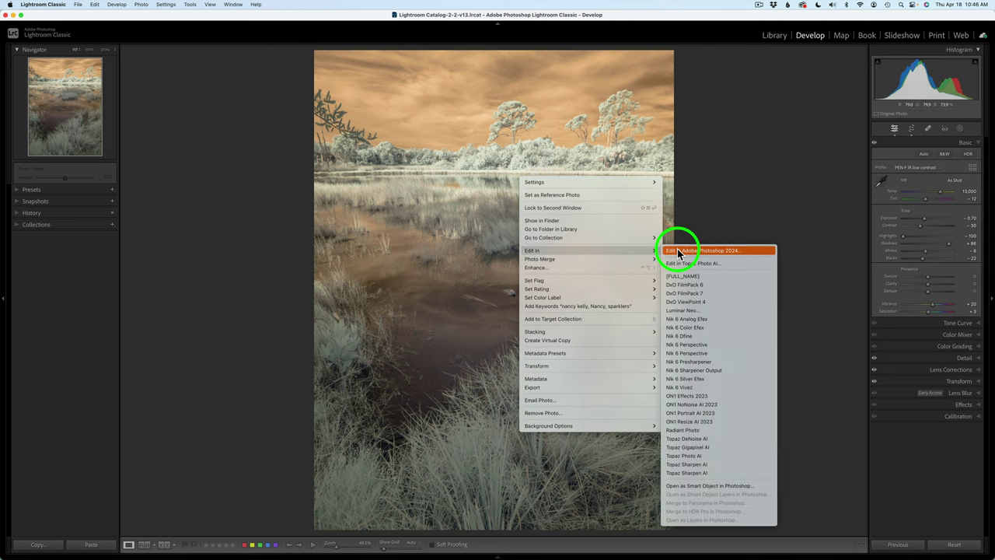
click(740, 198)
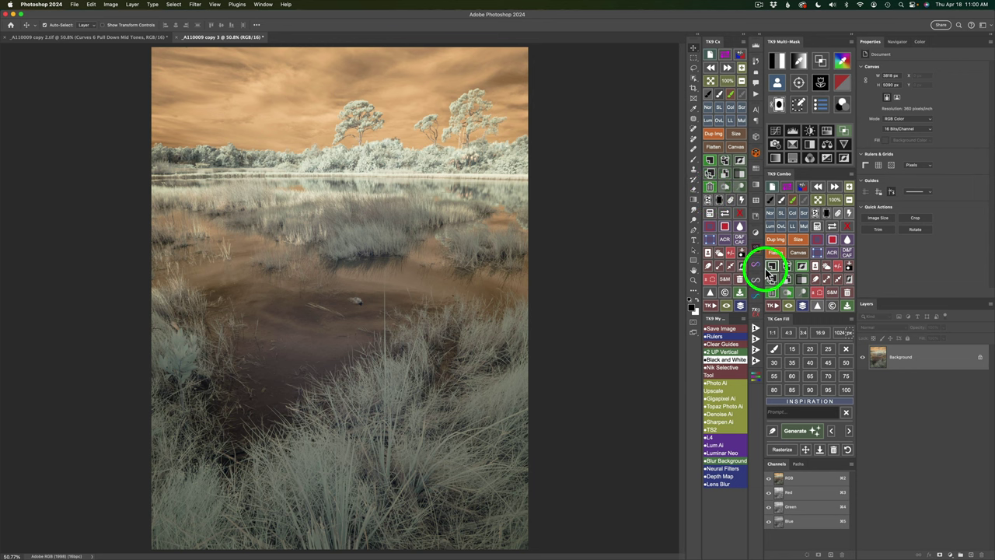
- Generate separate sky and foreground selections and store them as the Sky and Foreground channels
click(828, 269)
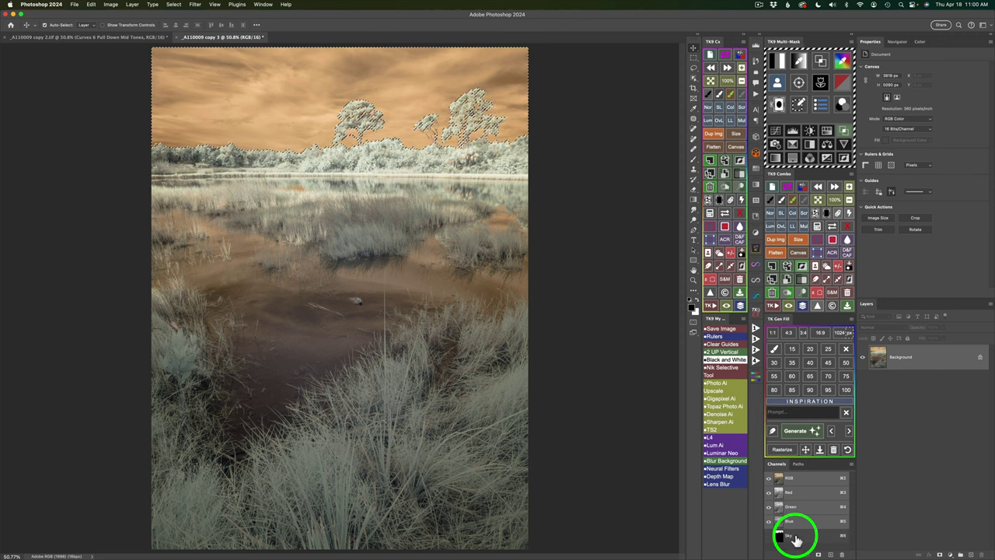
click(828, 268)
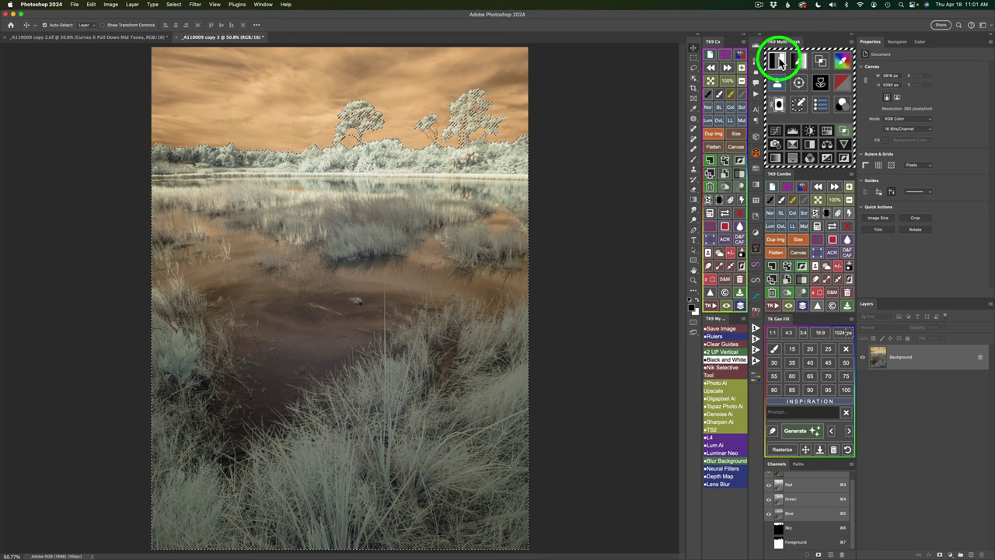
- Build an RGB midtone luminosity mask at level 3 and output it to a Color Grading layer
click(780, 62)
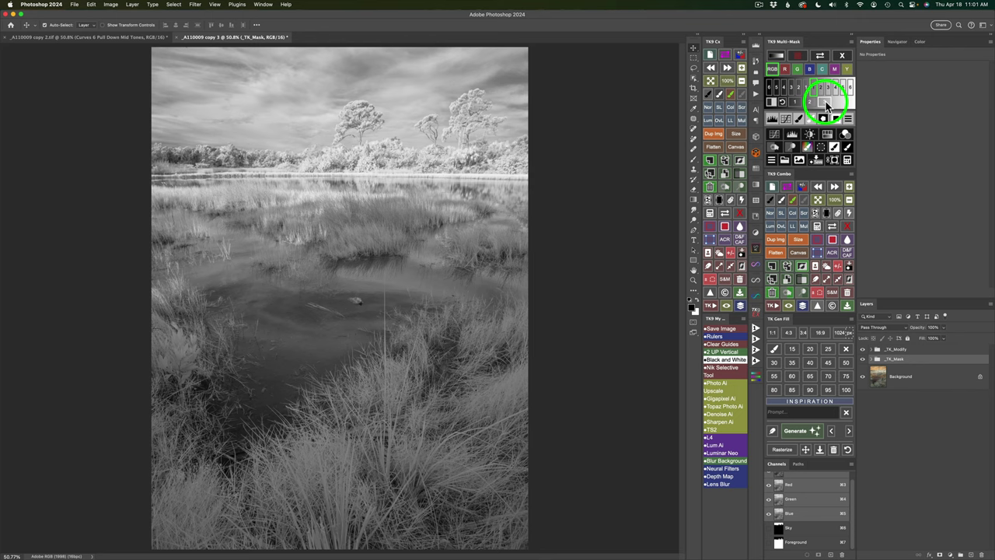
click(826, 102)
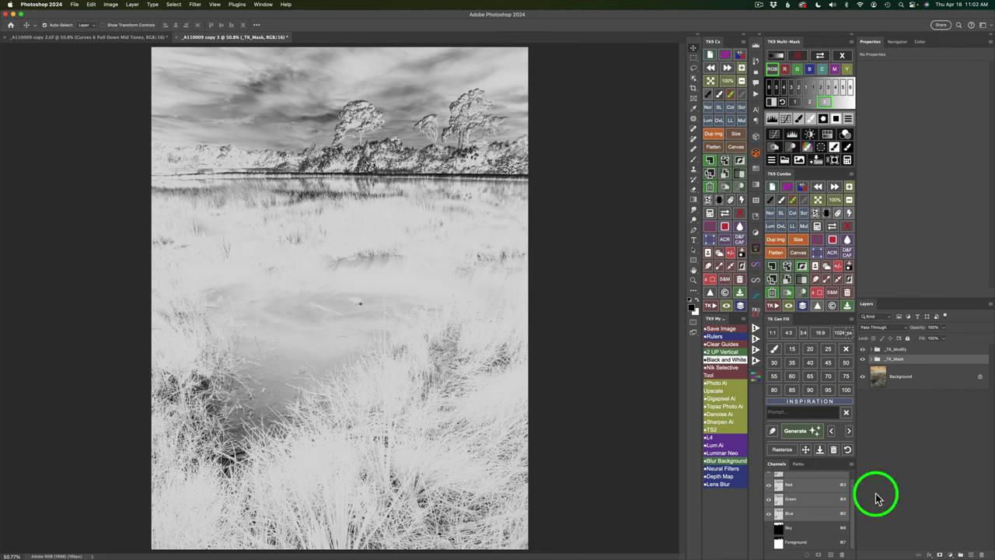
click(847, 136)
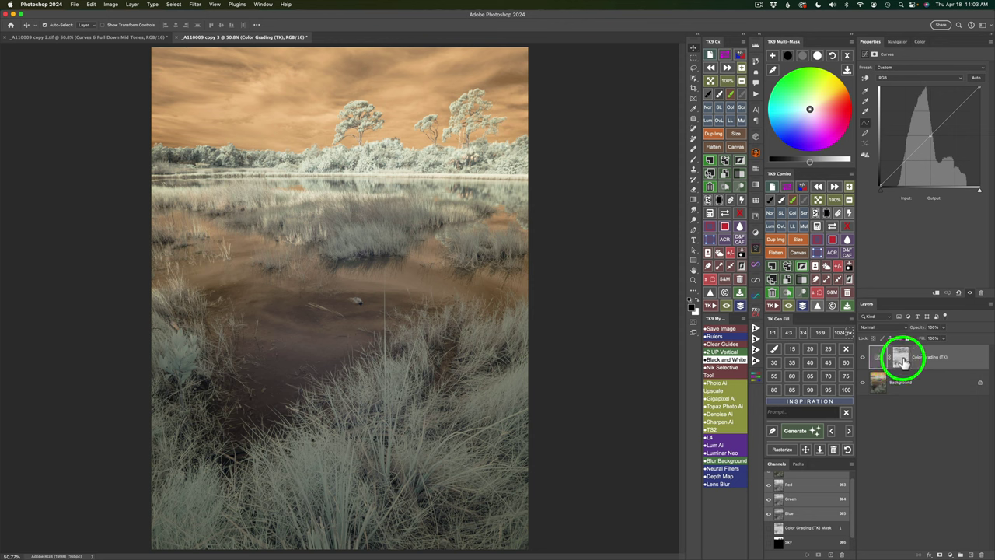
- Duplicate the Color Grading layer, and intersect the original layer's mask with the Foreground channel
click(780, 285)
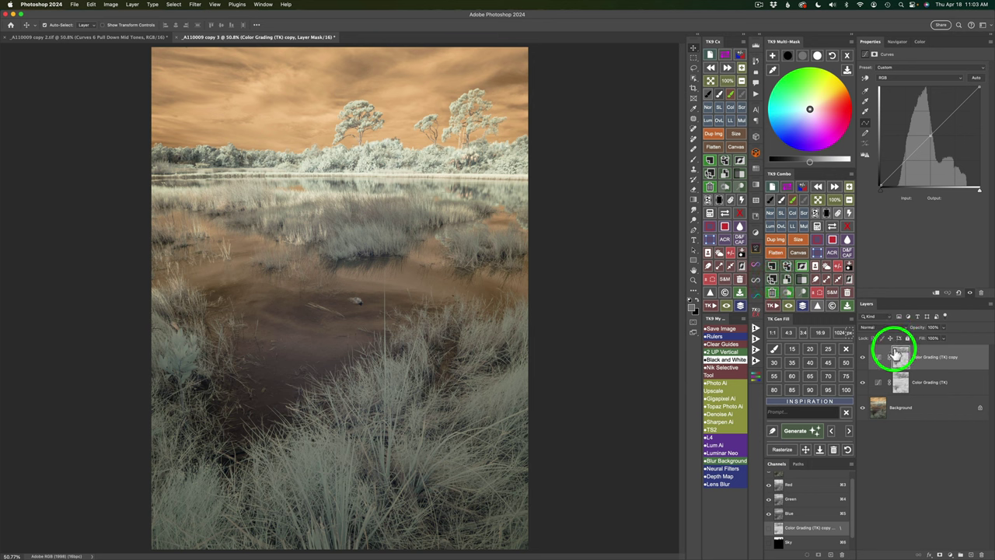
click(878, 385)
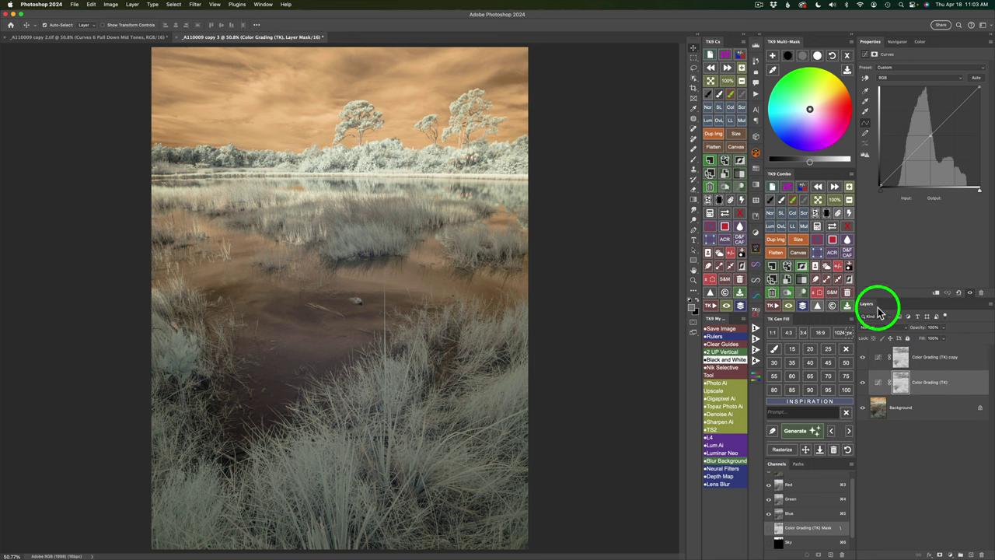
click(817, 227)
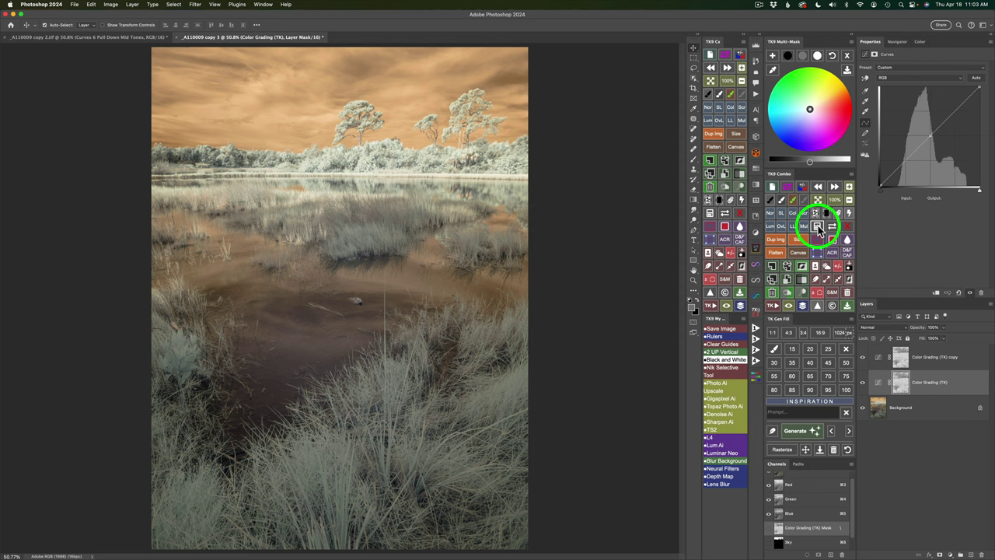
click(818, 225)
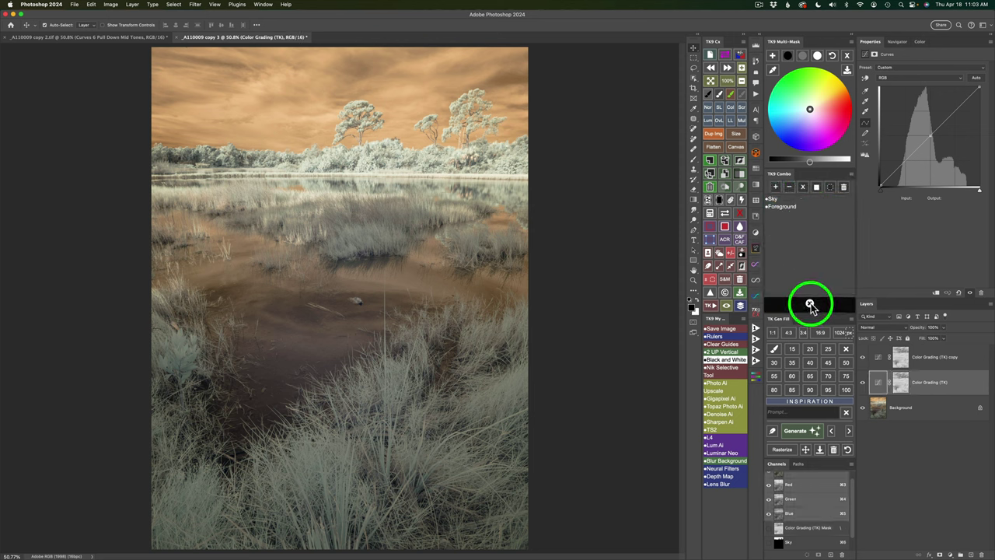
click(783, 206)
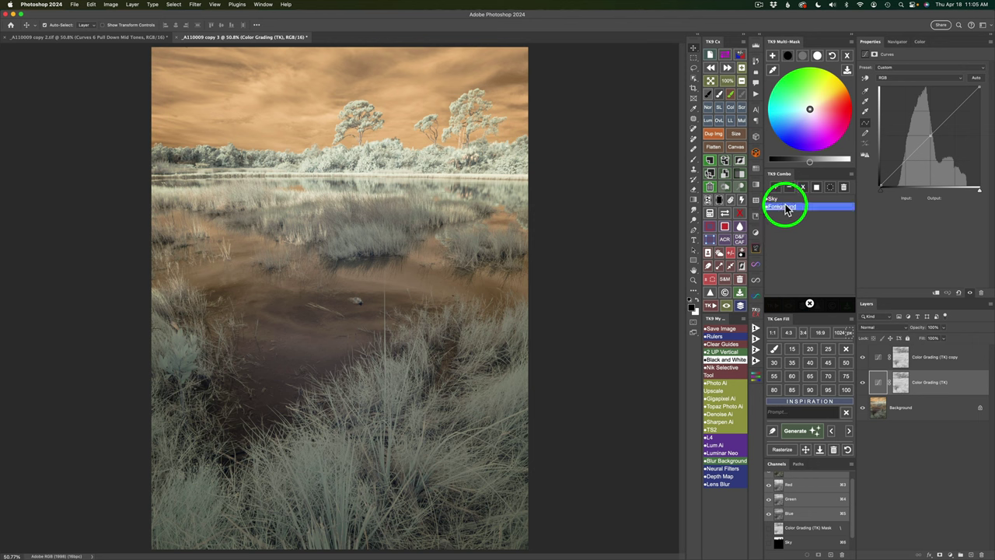
click(785, 207)
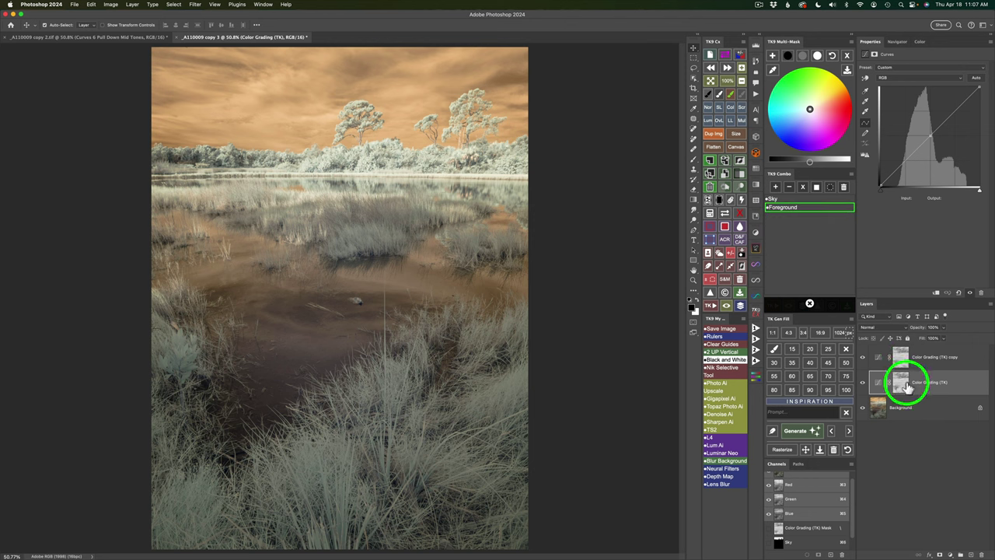
click(805, 186)
- Intersect the mask of the Color Grading (TK) copy layer with the Sky channel
drag(917, 381, 877, 356)
click(774, 200)
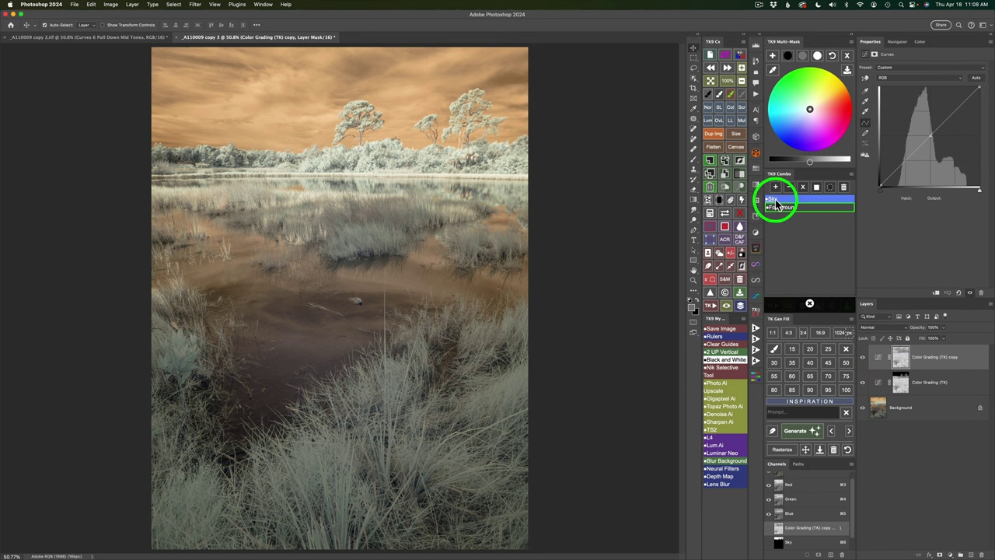
click(803, 186)
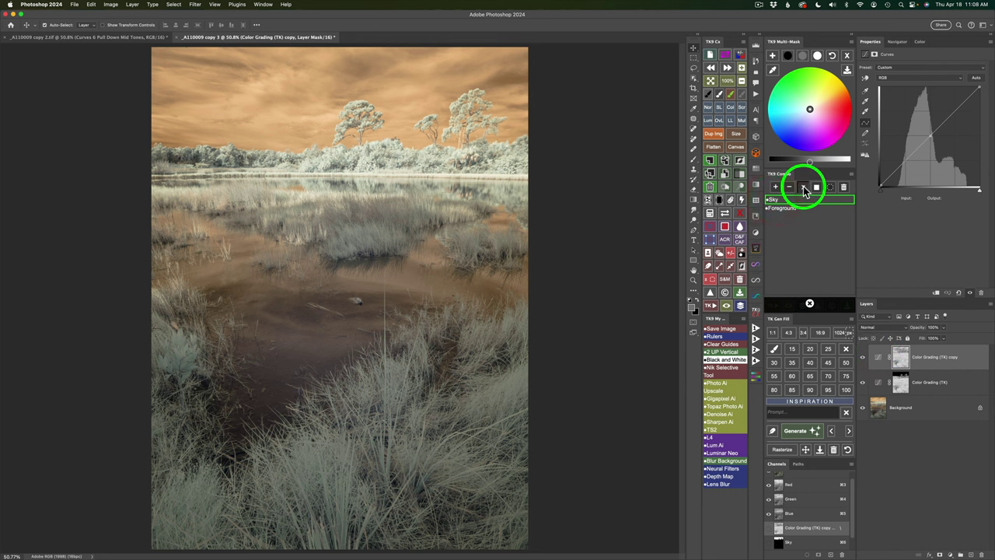
click(902, 366)
drag(904, 371, 902, 359)
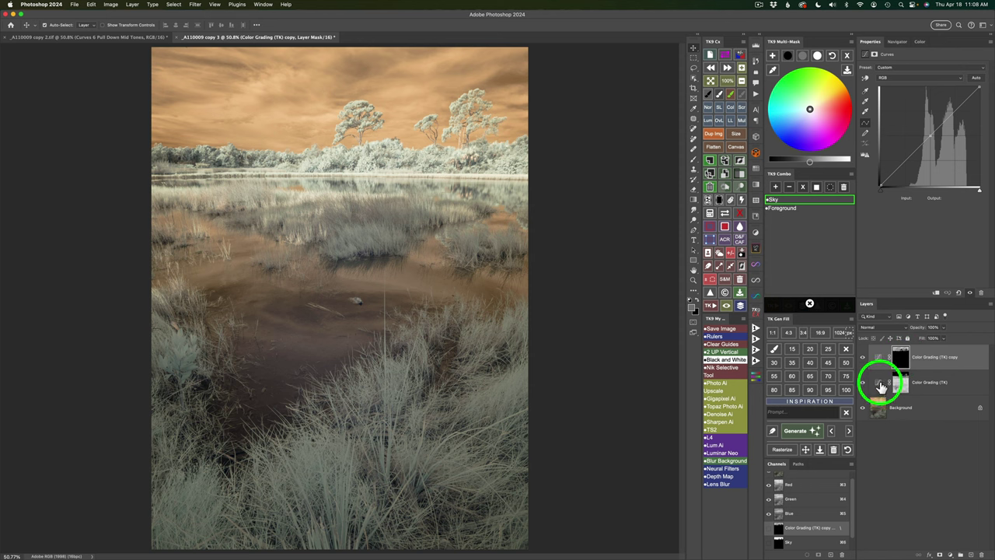
- Darken the midtones of the foreground Color Grading (TK) layer to a brightness of -31
click(880, 384)
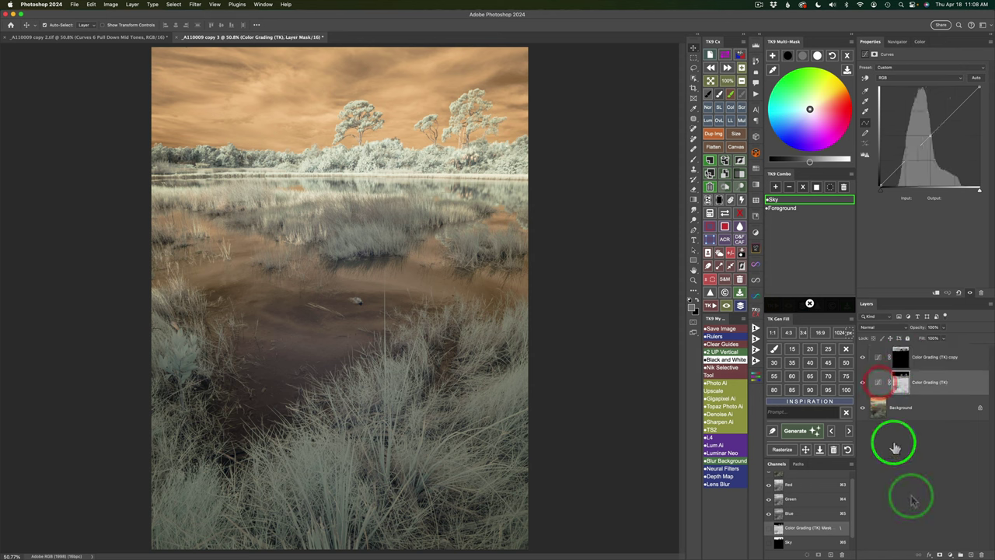
click(809, 303)
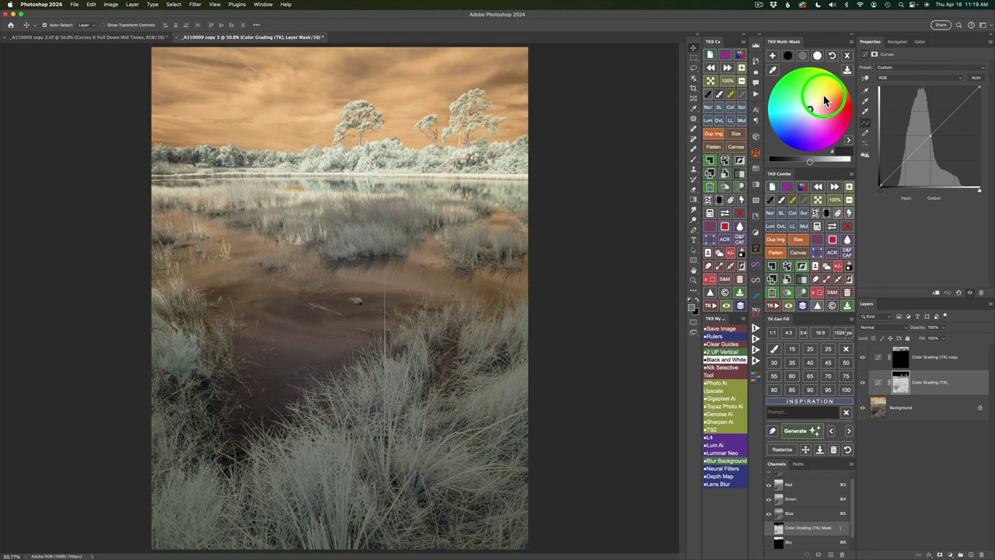
click(802, 55)
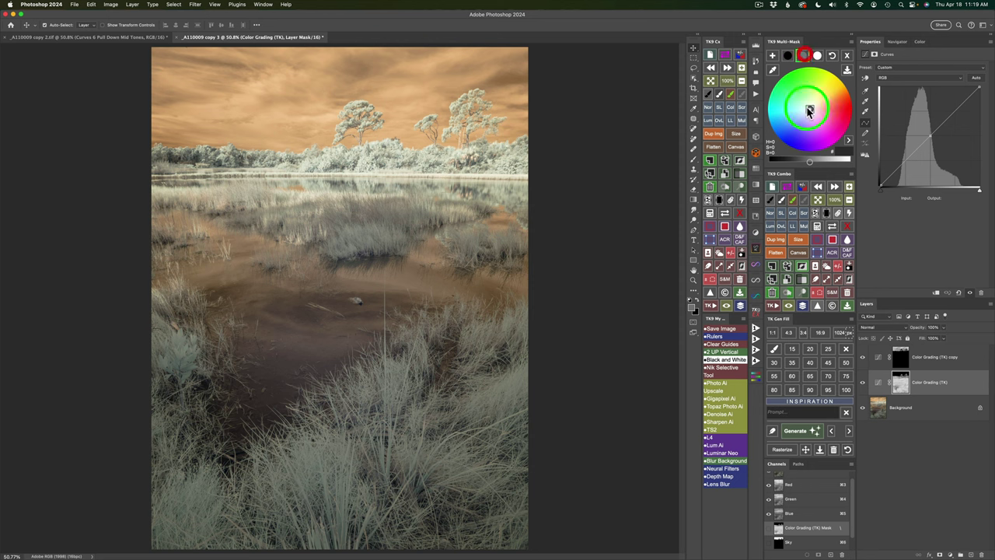
click(805, 163)
drag(805, 162, 790, 165)
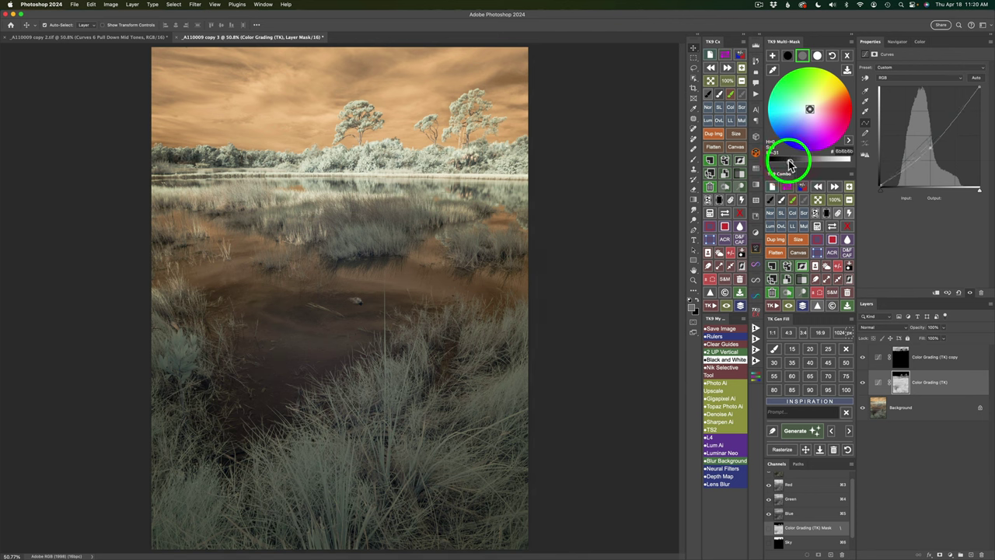
- Set the shadow brightness of the foreground Color Grading layer to -42 and compare the image with and without it
click(788, 55)
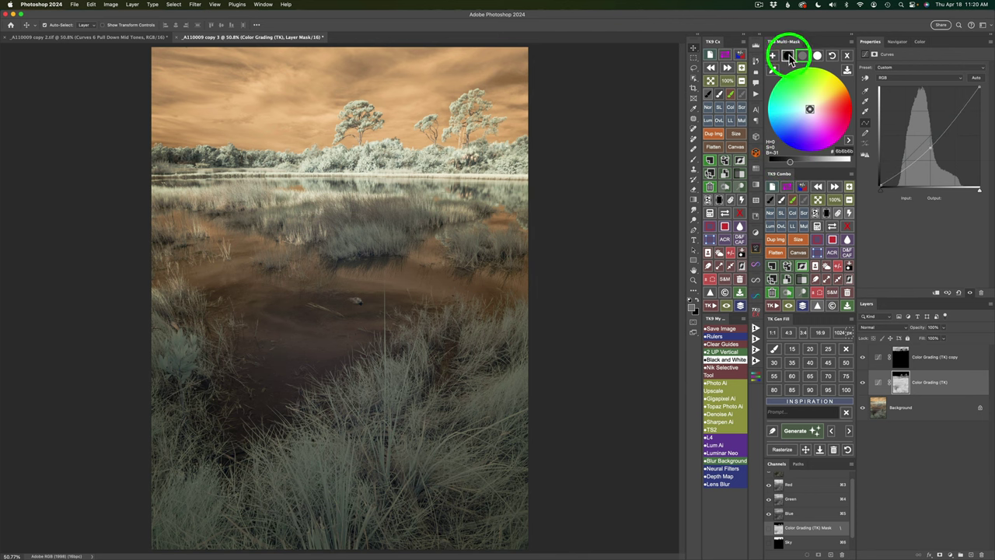
click(788, 56)
drag(809, 160, 782, 161)
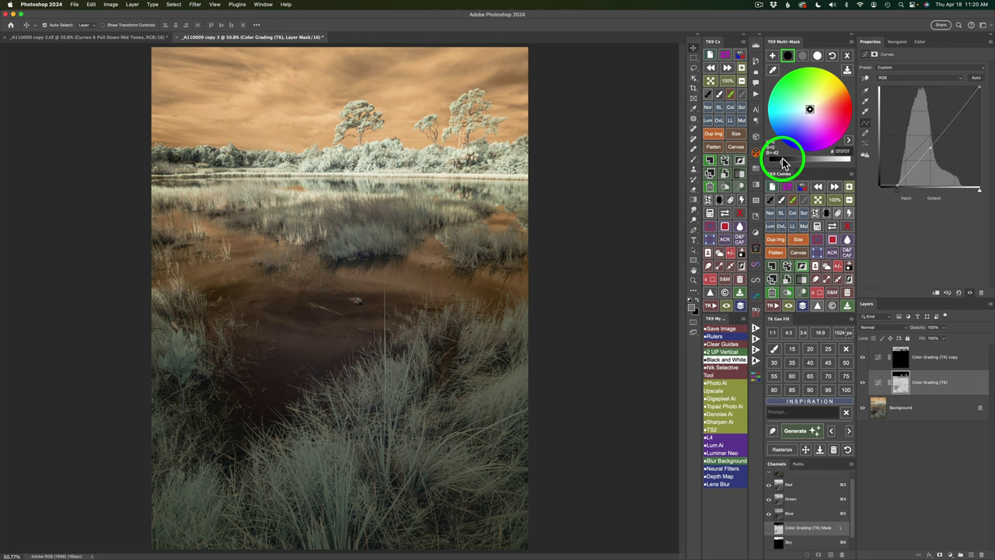
click(863, 385)
click(863, 385)
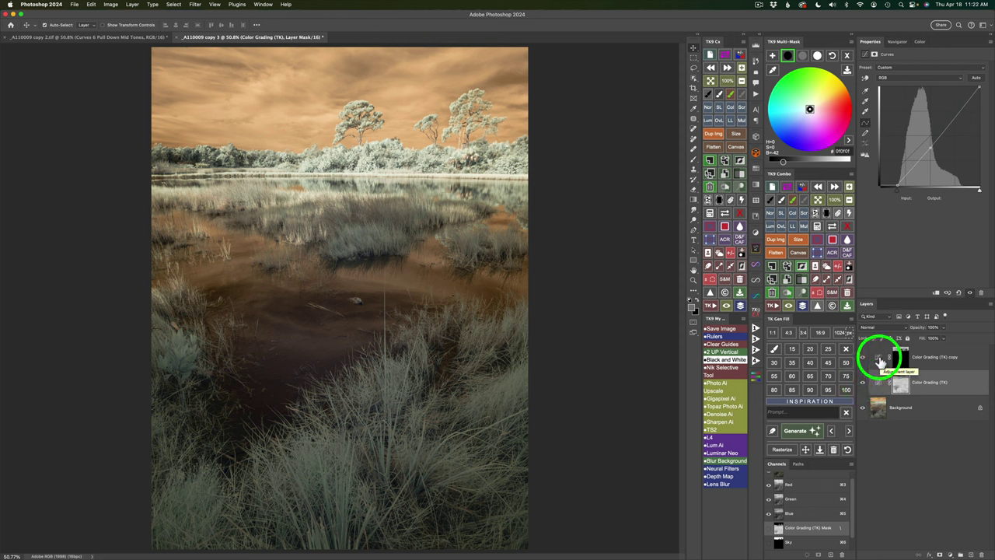
- Darken the midtones of the sky's Color Grading (TK) copy layer to a brightness of -51
click(879, 359)
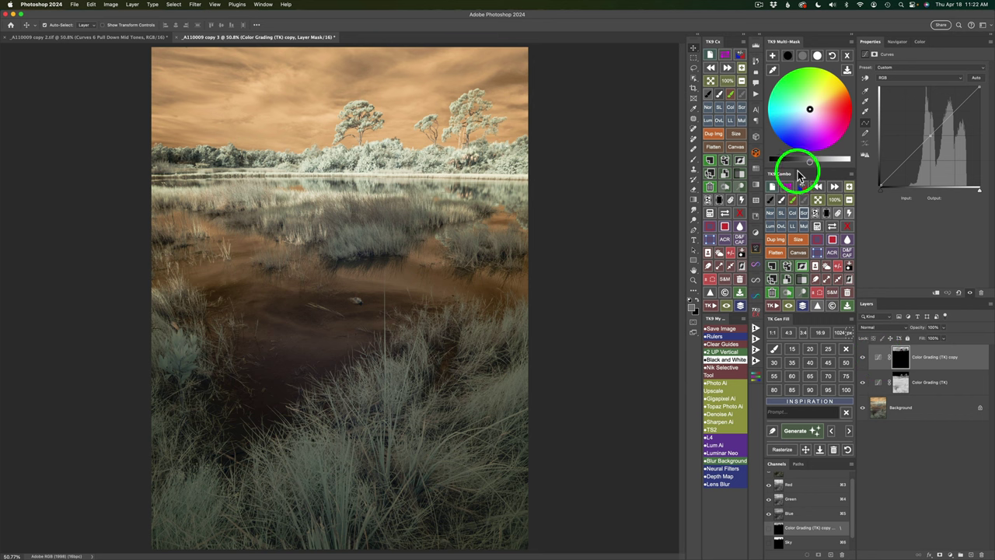
click(804, 58)
click(810, 163)
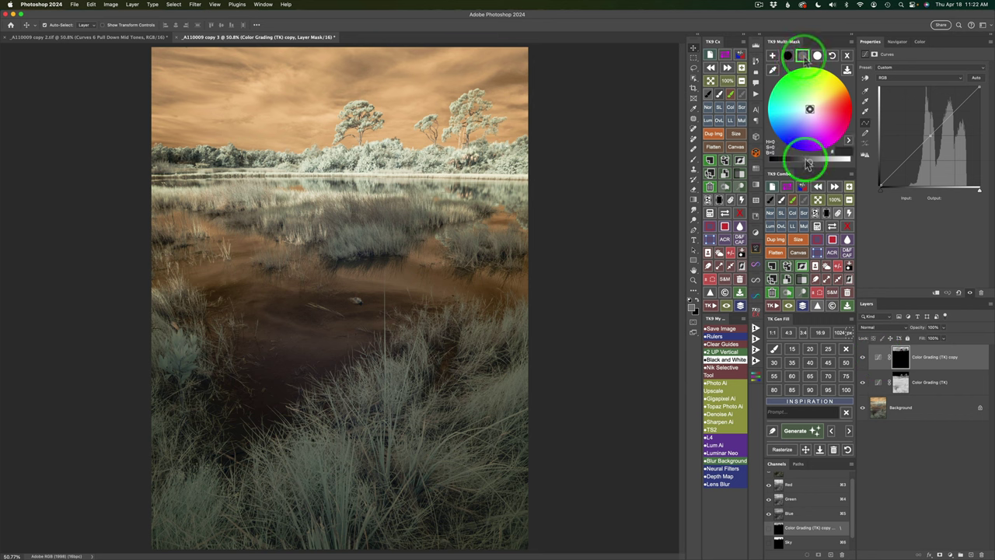
drag(810, 164, 785, 161)
drag(779, 161, 778, 164)
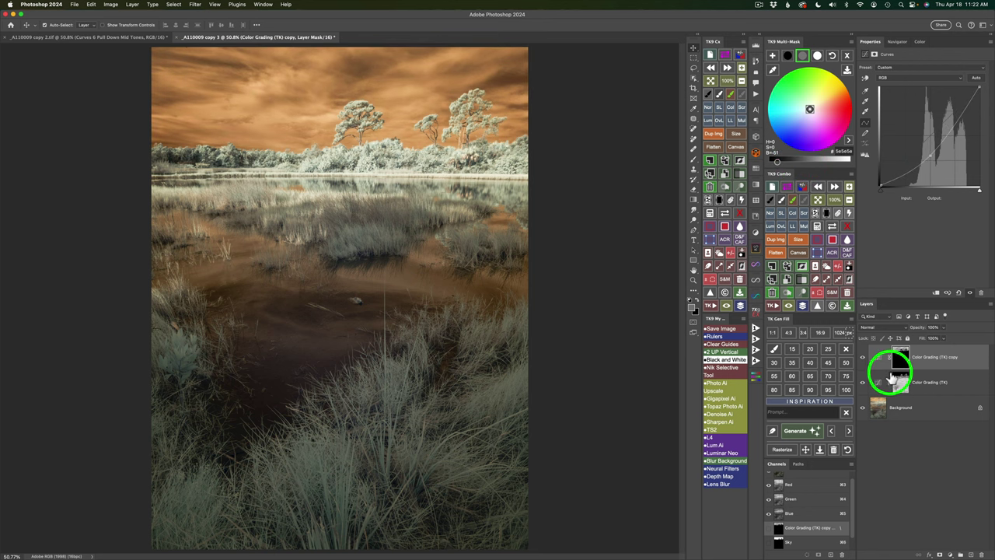
click(803, 307)
click(800, 305)
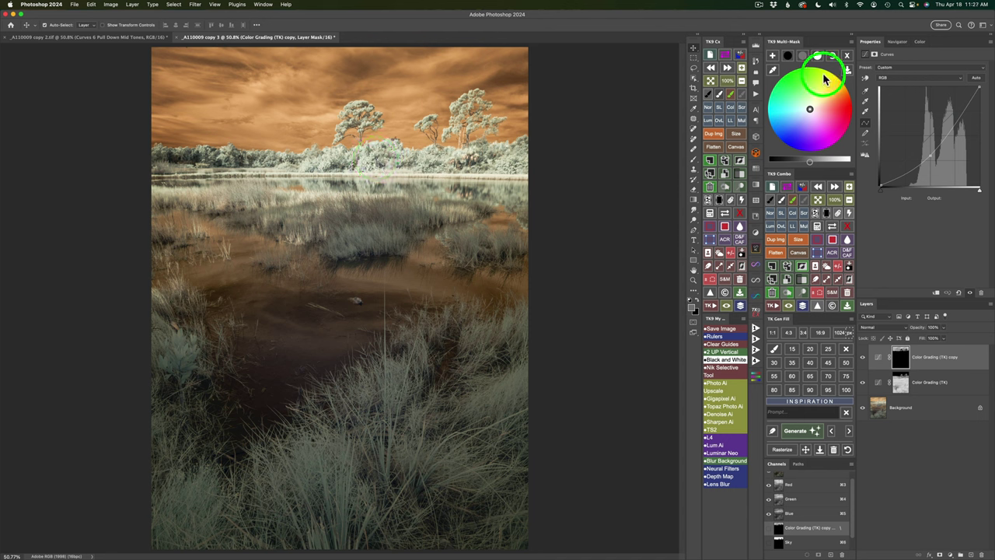
- Close the color grading controls and add a Brightness/Contrast adjustment layer above the sky grading layer
click(848, 58)
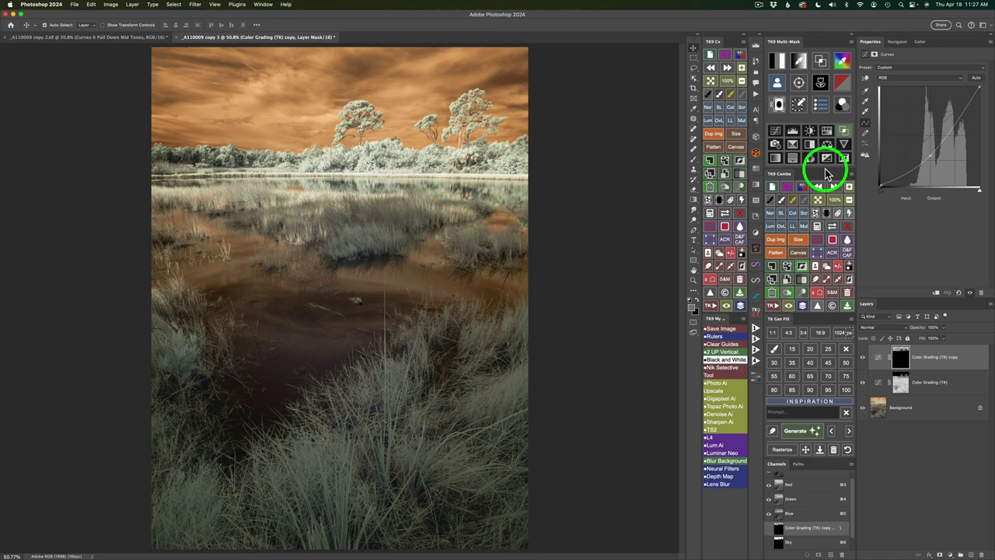
click(811, 134)
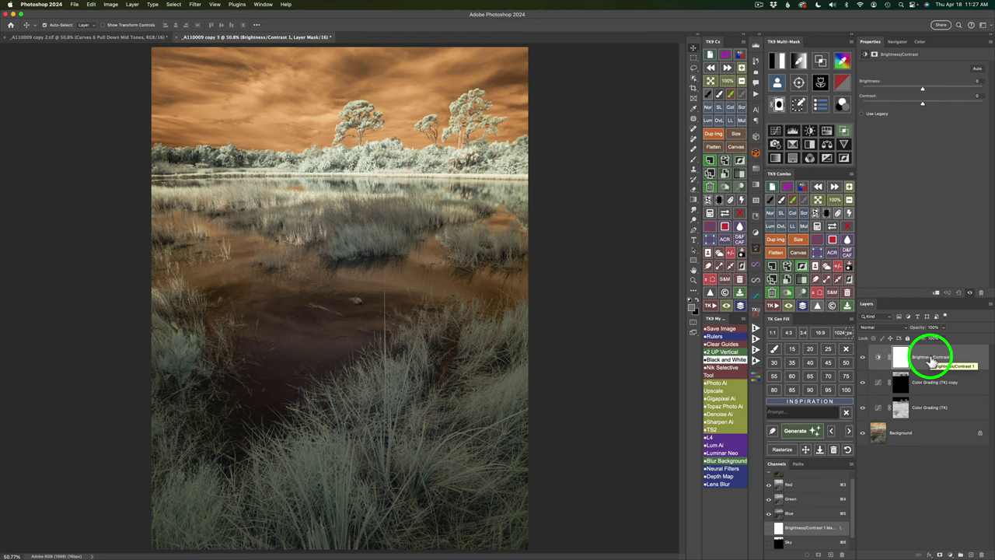
- Mask the Brightness/Contrast layer with a reversed black-and-white linear gradient from the Basics presets, running vertically from the treeline into the near water
click(696, 203)
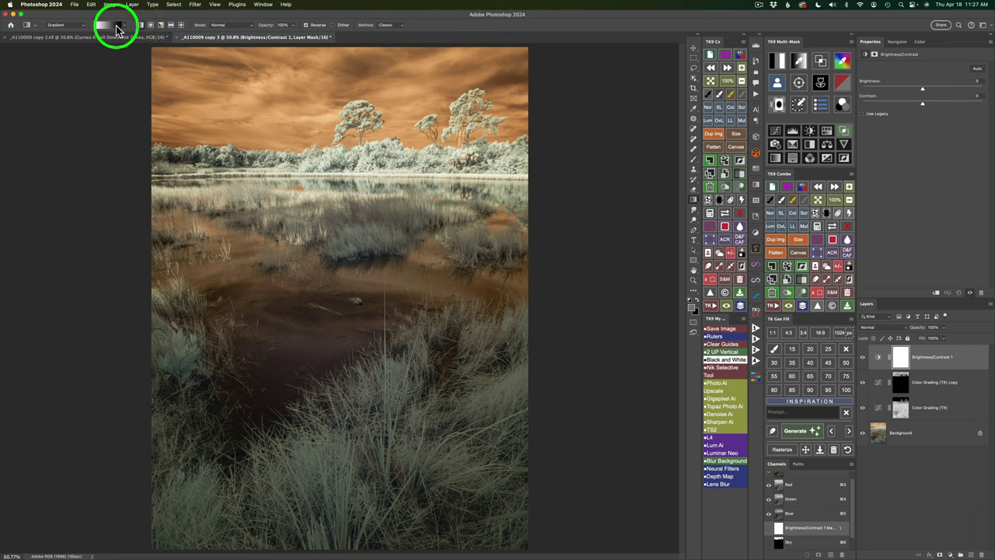
click(122, 28)
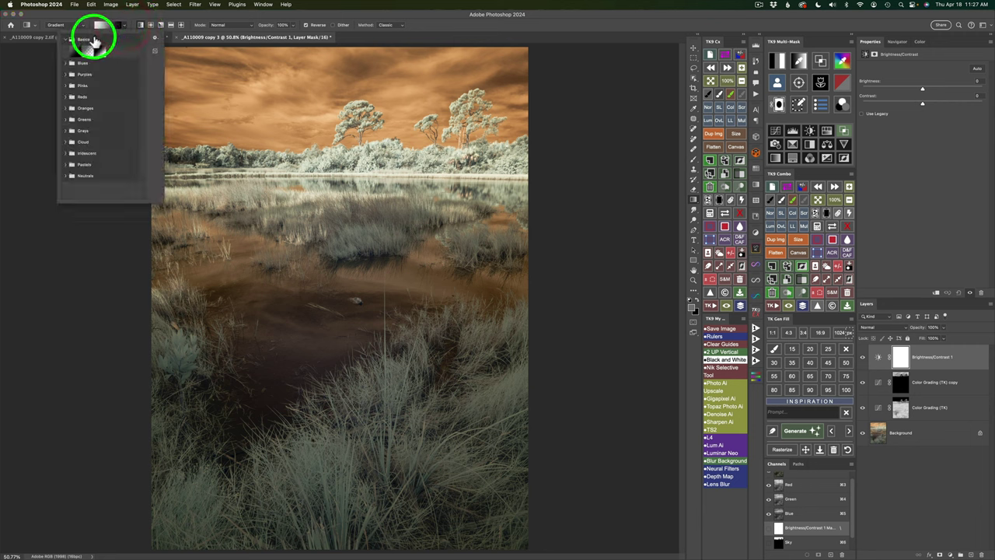
click(75, 41)
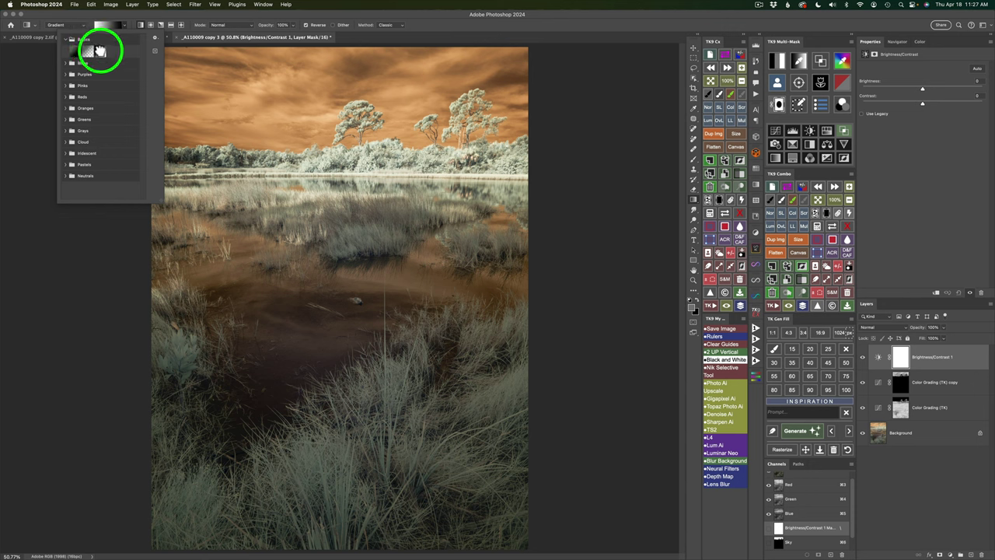
click(100, 52)
click(305, 23)
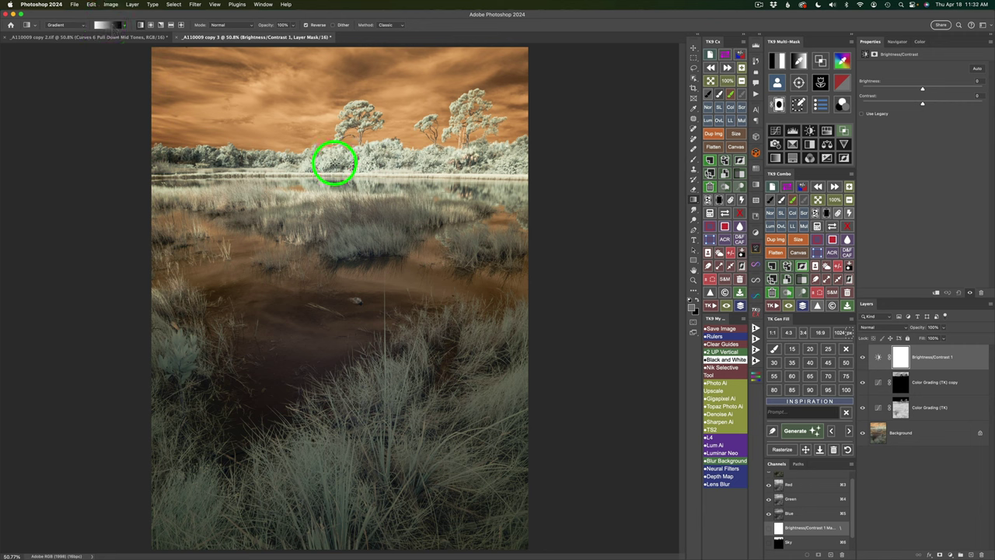
drag(334, 163, 334, 210)
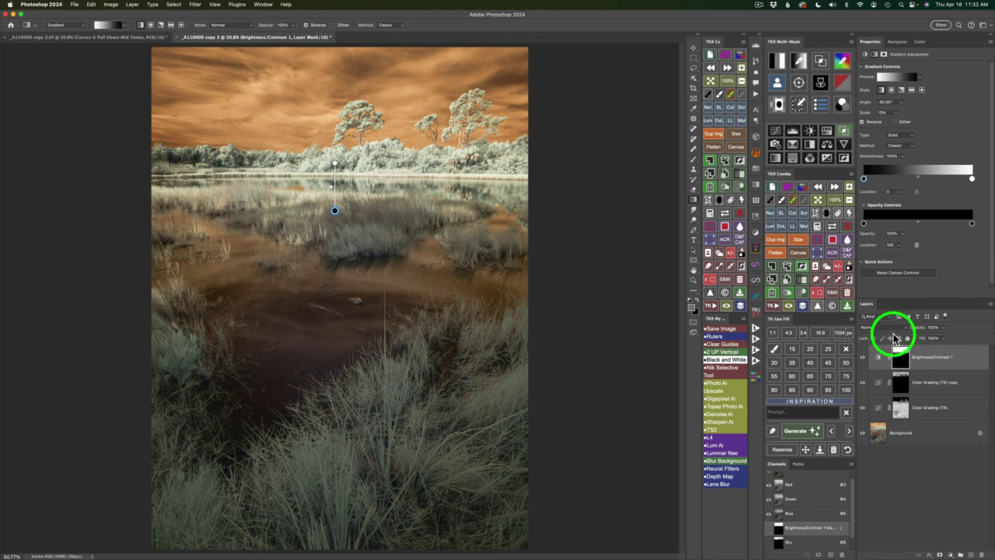
- Subtract the saved Sky mask from the Brightness/Contrast layer's gradient mask, viewing the mask on its own before and after
click(830, 225)
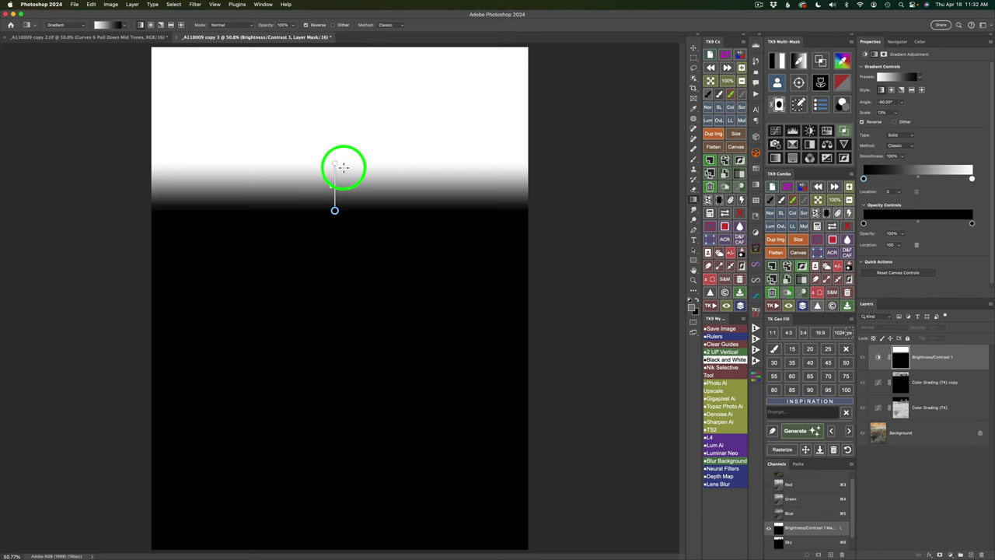
click(831, 227)
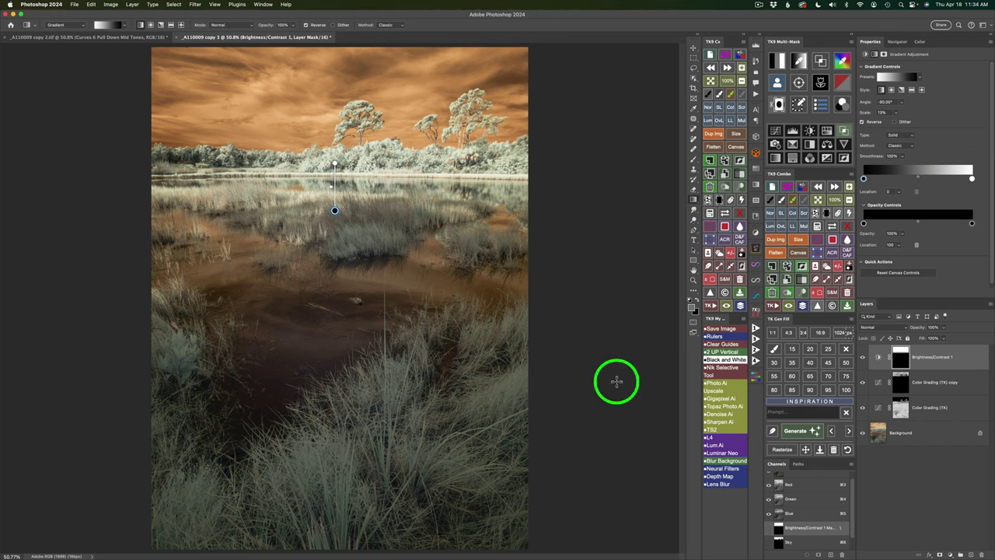
click(817, 226)
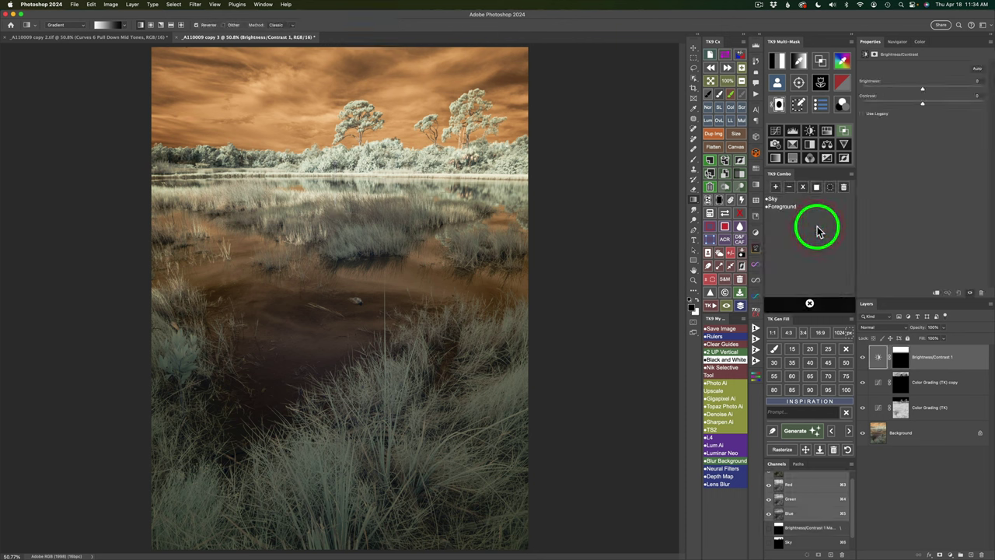
click(779, 200)
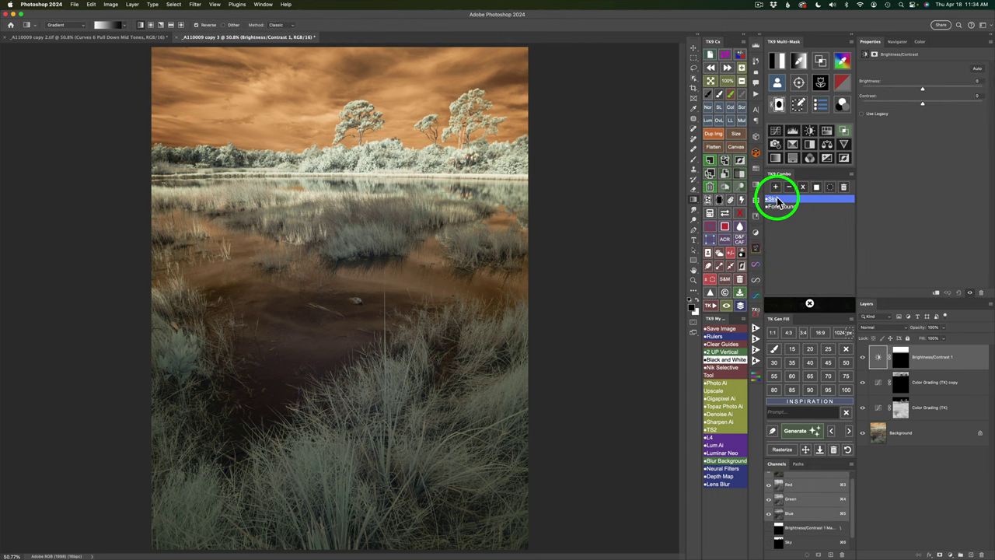
click(778, 200)
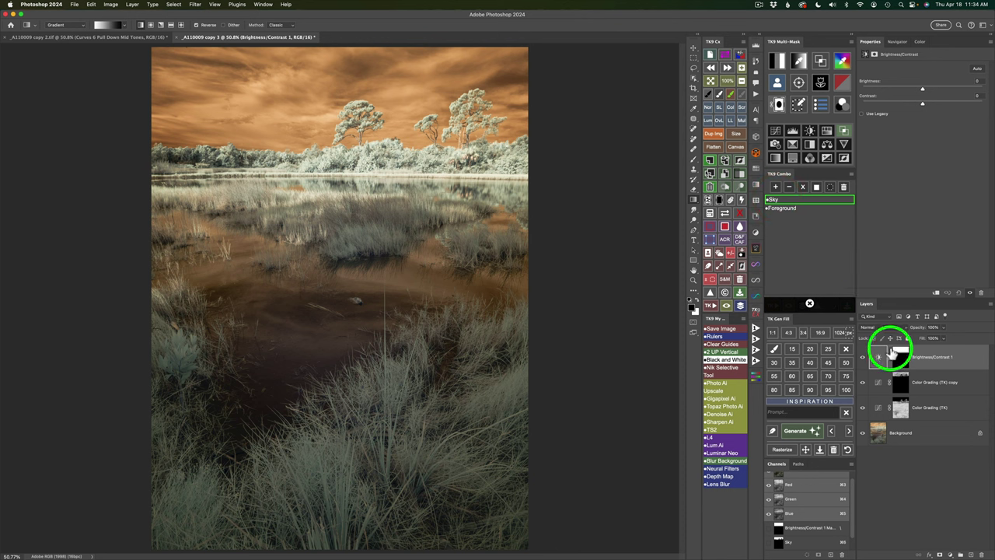
click(795, 197)
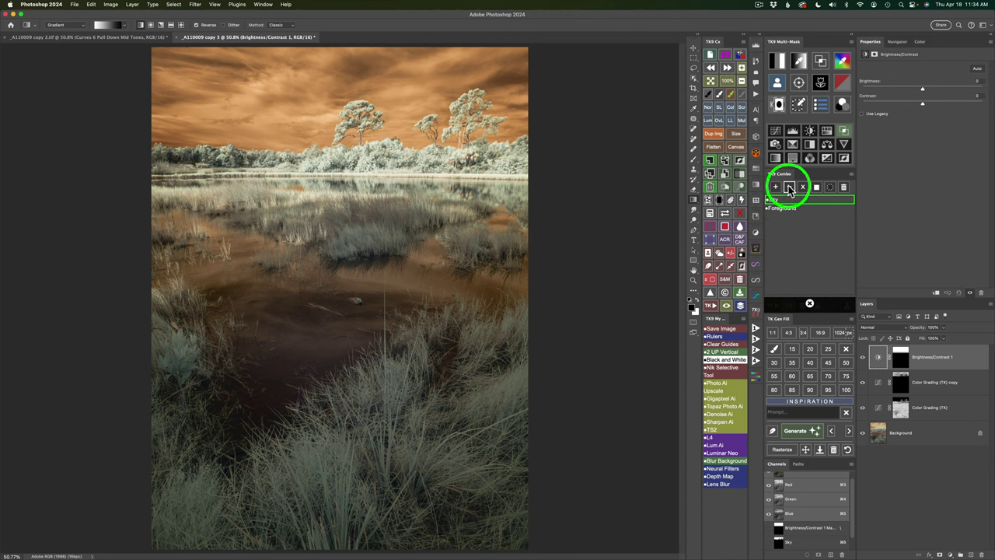
click(790, 188)
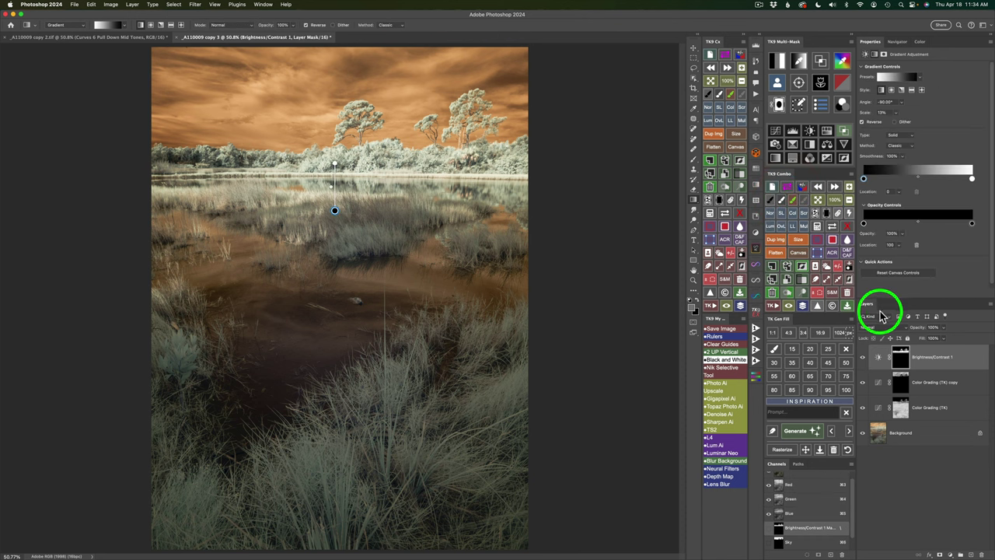
click(834, 227)
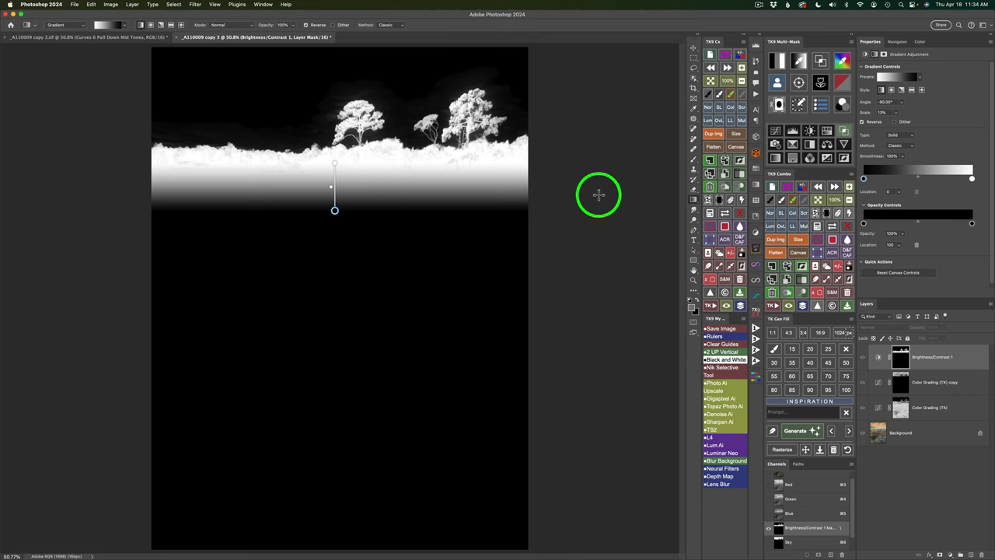
click(832, 226)
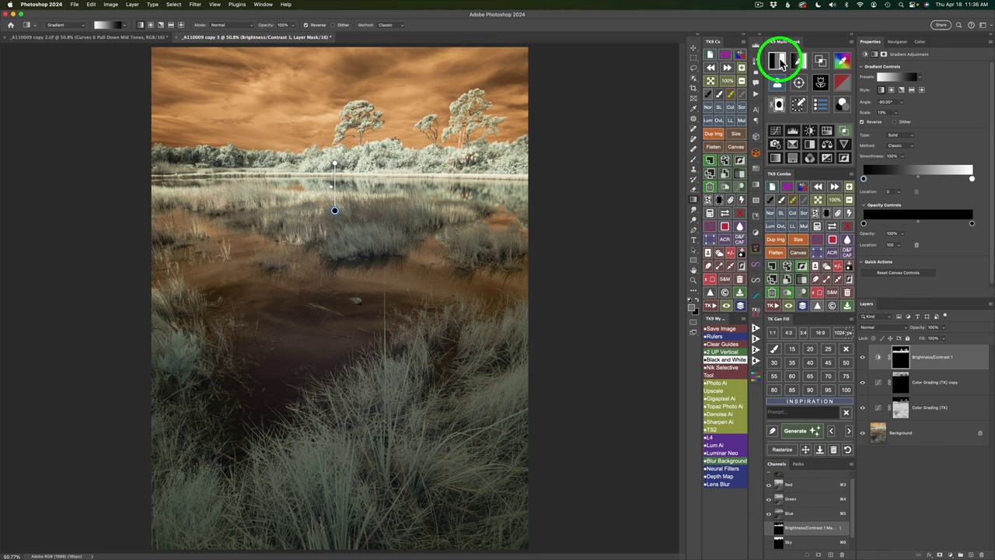
- Intersect the RGB Lights-1 luminosity mask with the Brightness/Contrast layer's mask and apply the calculated result as that layer's mask
click(782, 62)
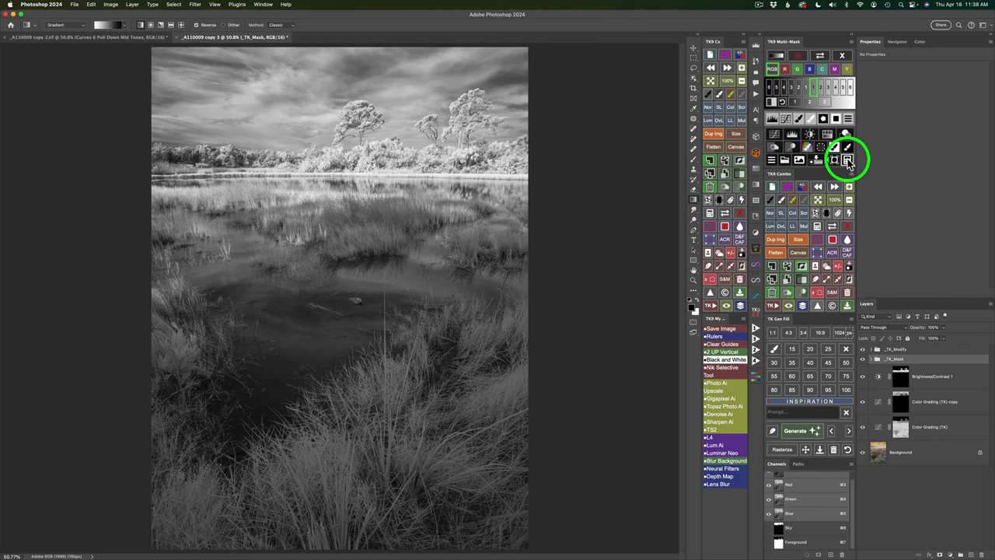
click(847, 158)
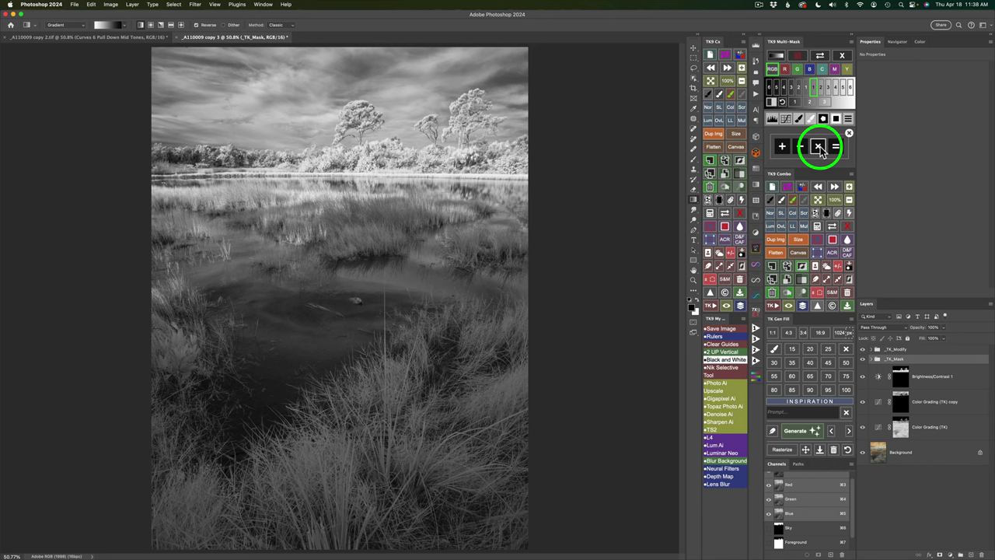
click(819, 147)
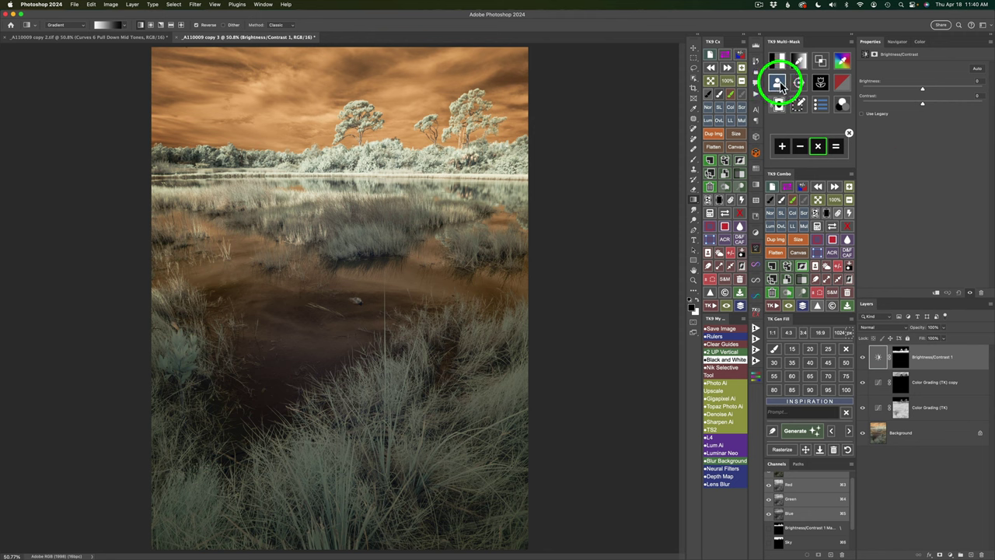
click(779, 83)
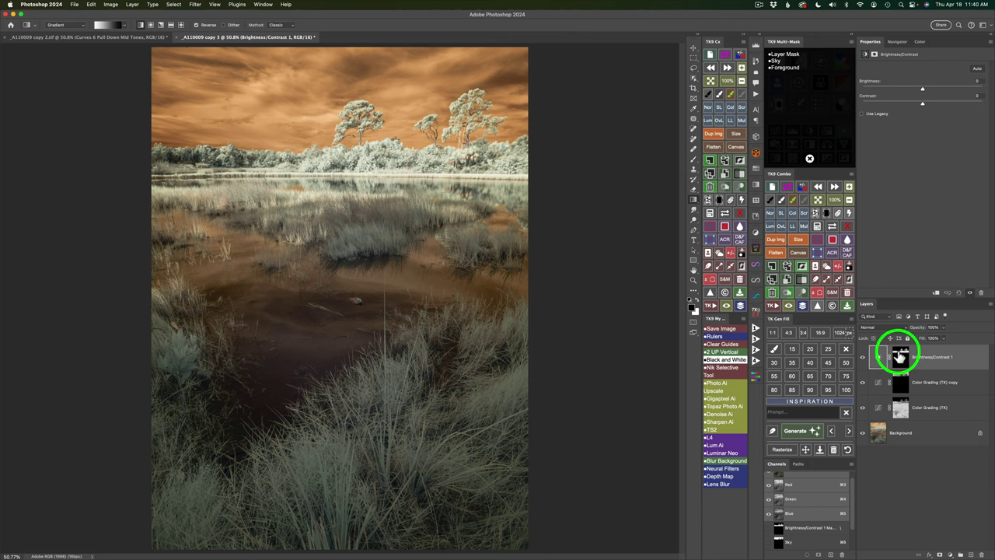
click(788, 53)
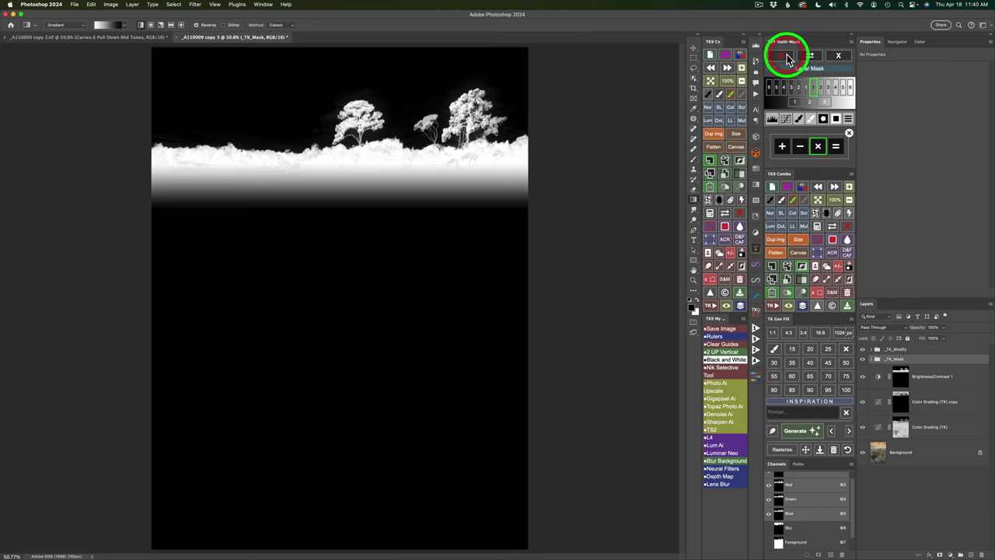
click(845, 152)
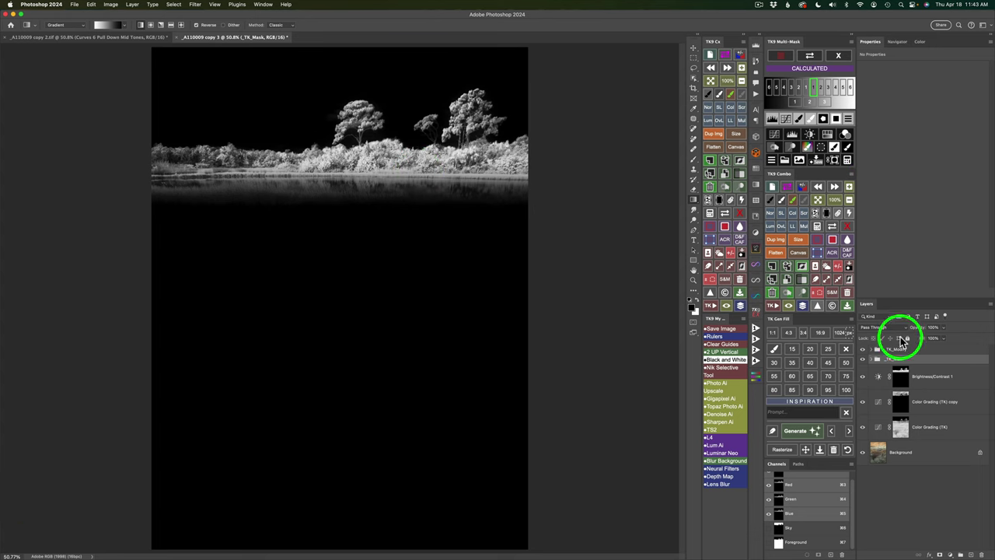
click(835, 159)
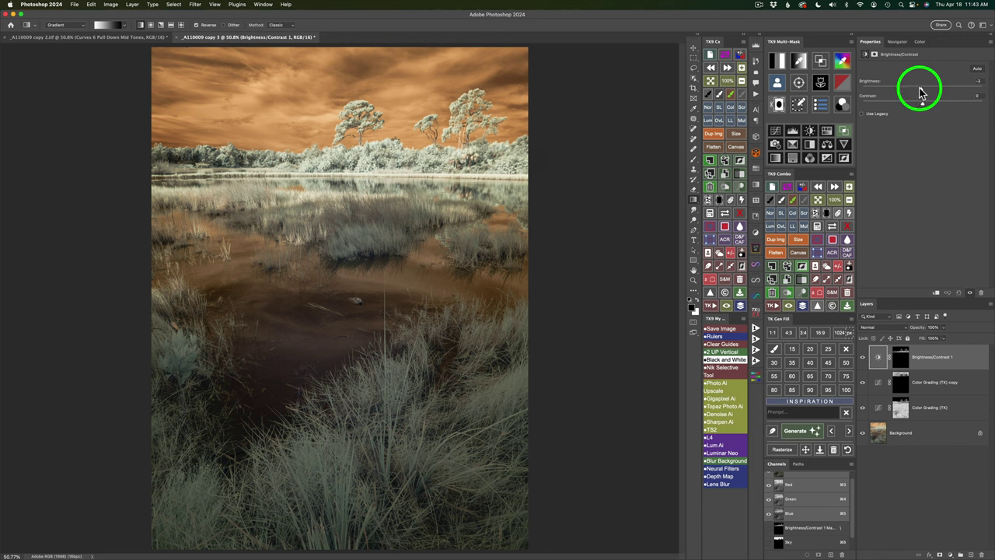
- Set the treeline Brightness/Contrast layer's brightness to -83 and compare the image with and without the layer
drag(921, 94, 896, 92)
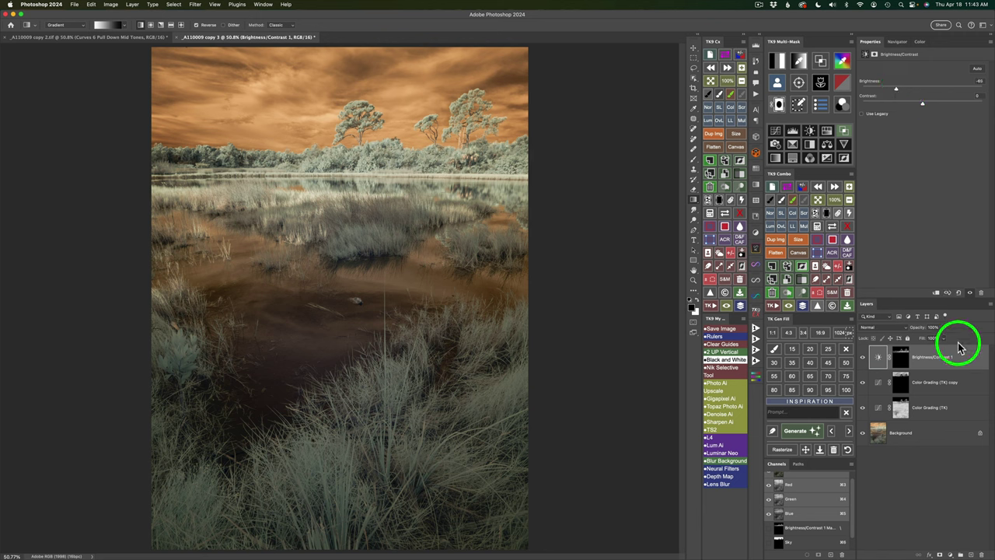
click(862, 358)
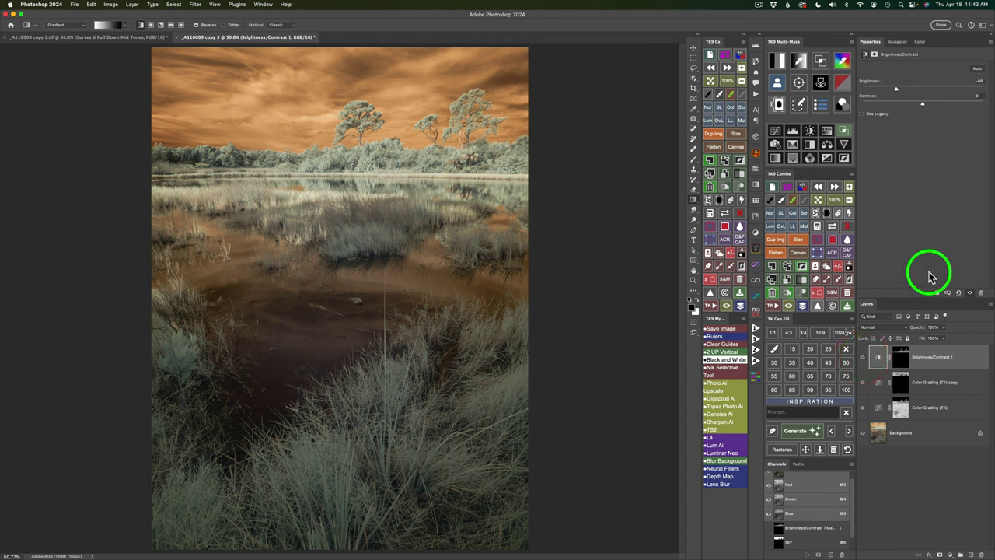
drag(898, 92, 889, 90)
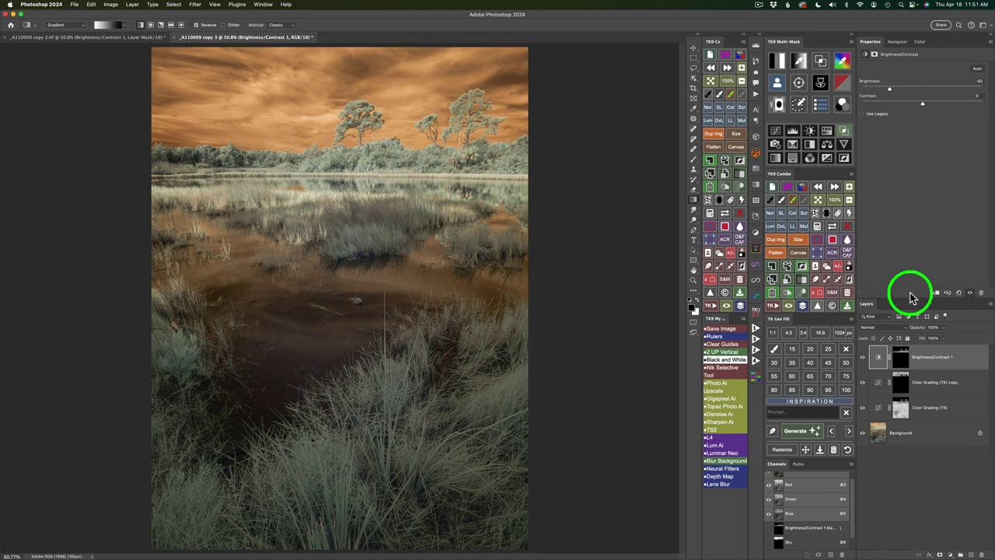
click(863, 358)
click(863, 357)
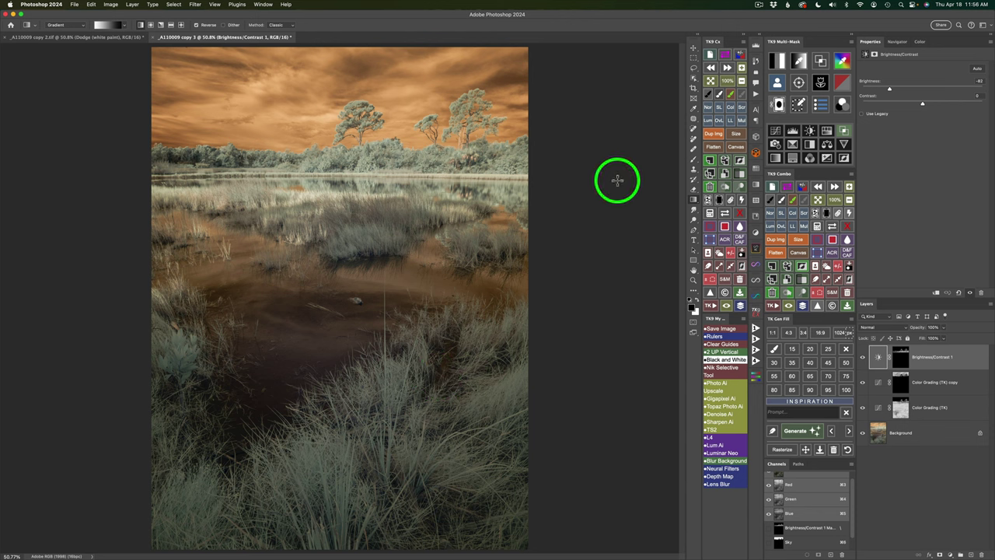
- Create a zone mask based on a tone sampled from the foreground grass
click(799, 60)
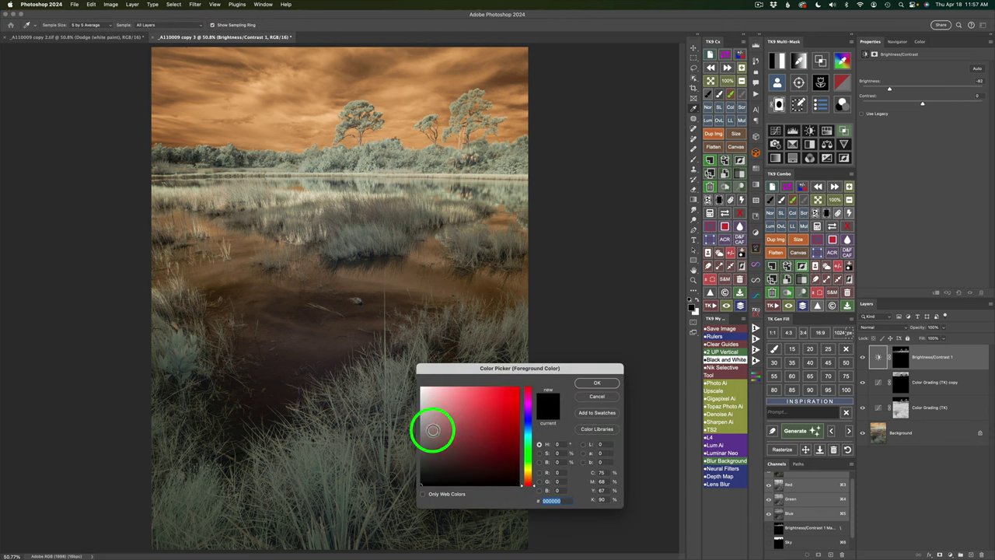
click(390, 447)
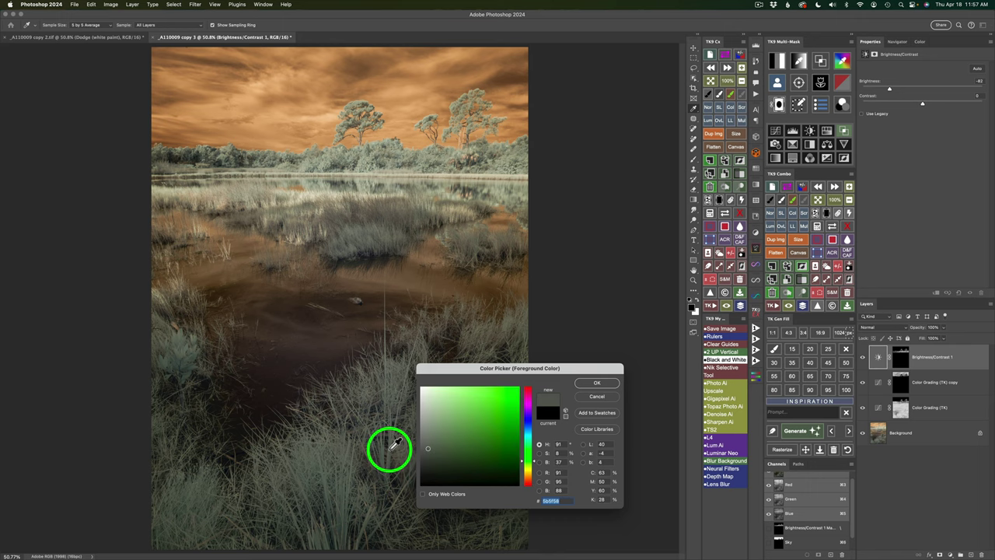
click(597, 383)
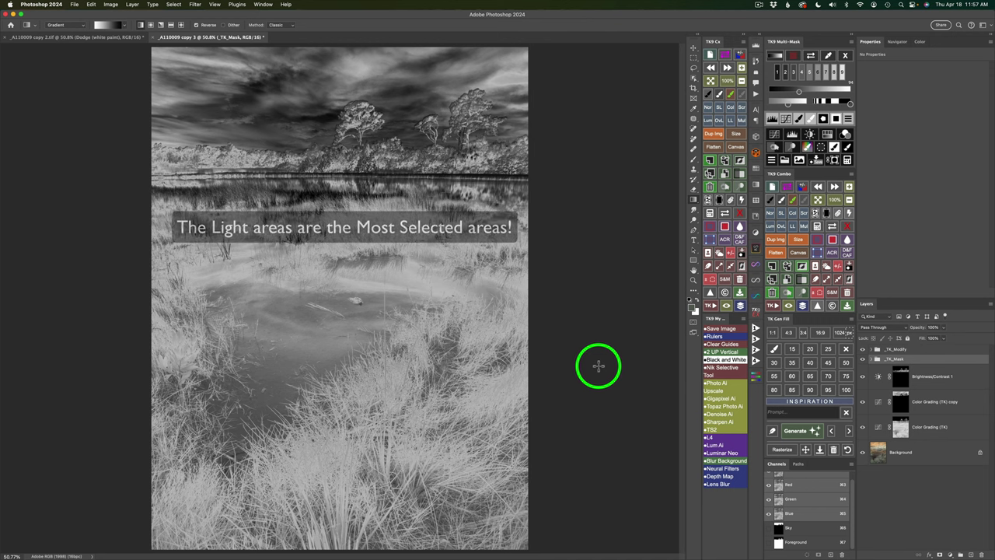
- Shift the zone mask to a slightly lighter tone, fine-tune it, and use it as the selection for a Dodge (white paint) layer
click(801, 90)
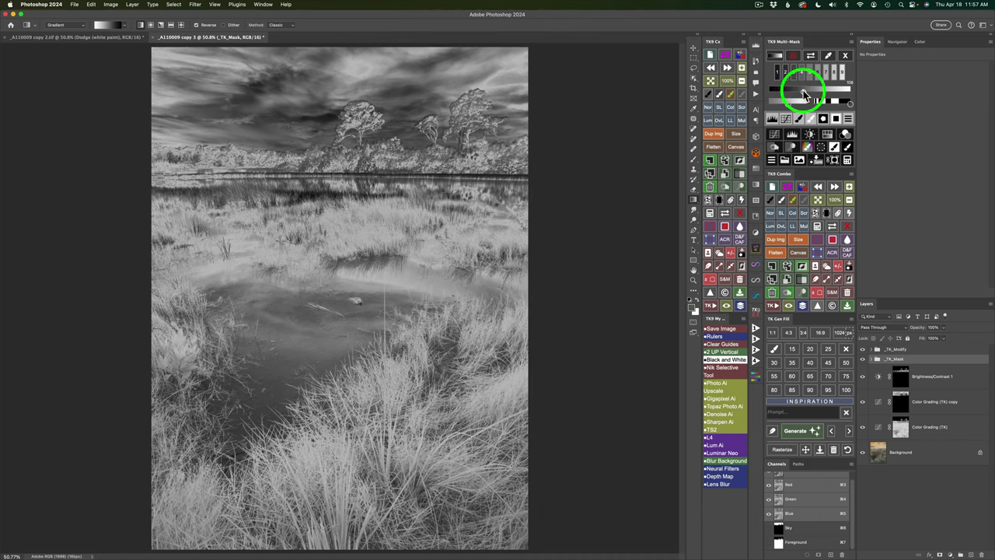
click(804, 90)
click(844, 102)
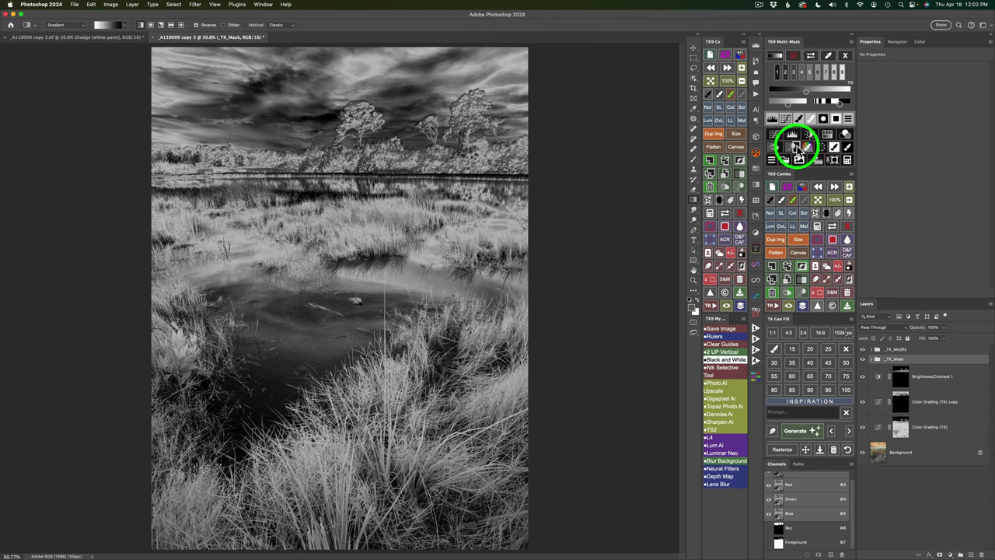
click(797, 146)
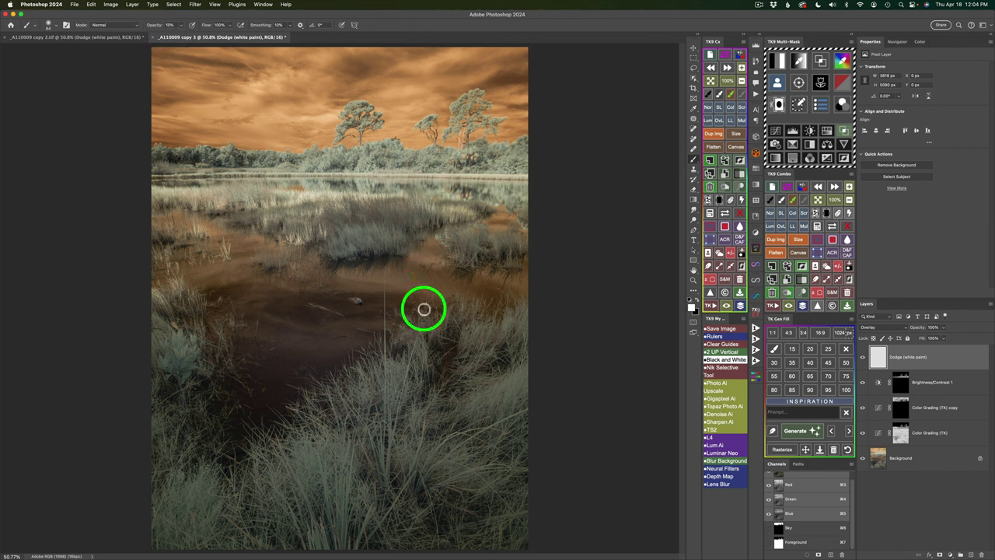
- Paint white at 10% brush opacity over the foreground and mid-marsh grasses on the Dodge layer, and compare the image with and without it
mouse_move(424, 334)
mouse_down()
mouse_move(433, 340)
mouse_move(418, 398)
mouse_move(391, 415)
mouse_up()
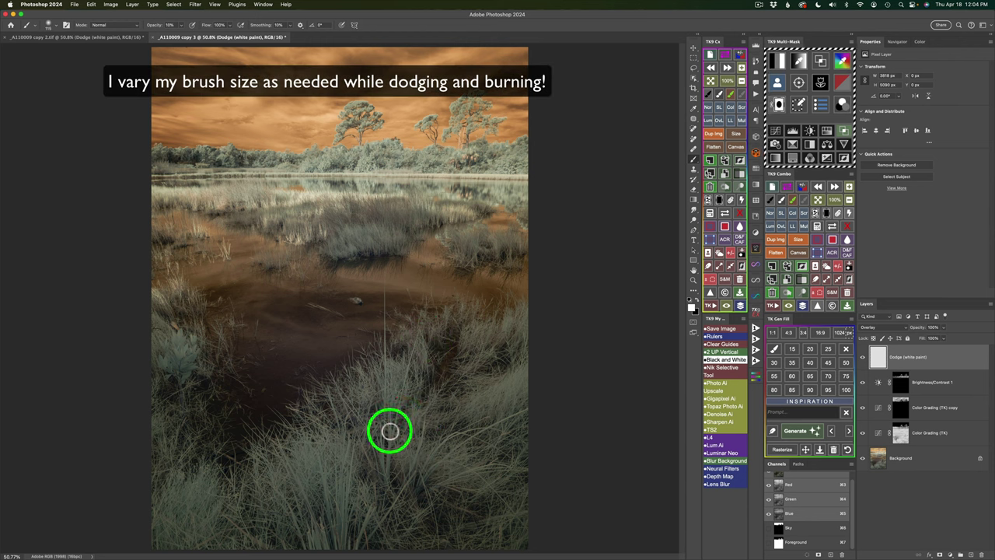
mouse_move(386, 467)
mouse_down()
mouse_move(381, 436)
mouse_move(386, 473)
mouse_move(422, 437)
mouse_move(420, 471)
mouse_move(442, 435)
mouse_move(440, 458)
mouse_move(462, 440)
mouse_move(444, 464)
mouse_move(491, 420)
mouse_move(452, 381)
mouse_move(364, 235)
mouse_move(335, 249)
mouse_move(366, 237)
mouse_move(342, 230)
mouse_move(400, 246)
mouse_move(395, 238)
mouse_up()
drag(464, 236, 505, 259)
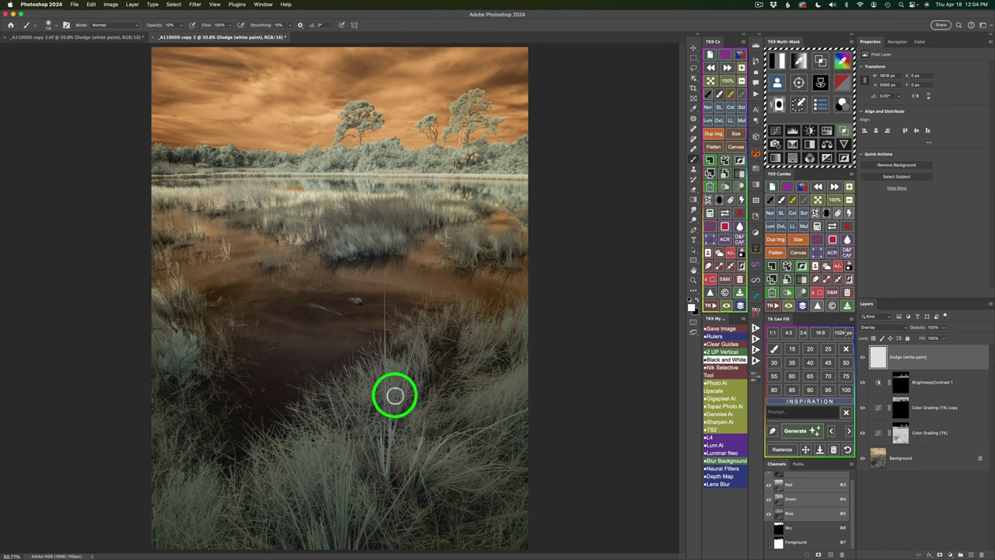
mouse_move(393, 387)
mouse_down()
mouse_move(388, 407)
mouse_move(379, 415)
mouse_move(360, 385)
mouse_move(362, 398)
mouse_move(365, 373)
mouse_move(362, 401)
mouse_up()
mouse_move(420, 314)
mouse_down()
mouse_move(413, 282)
mouse_move(422, 296)
mouse_move(412, 301)
mouse_up()
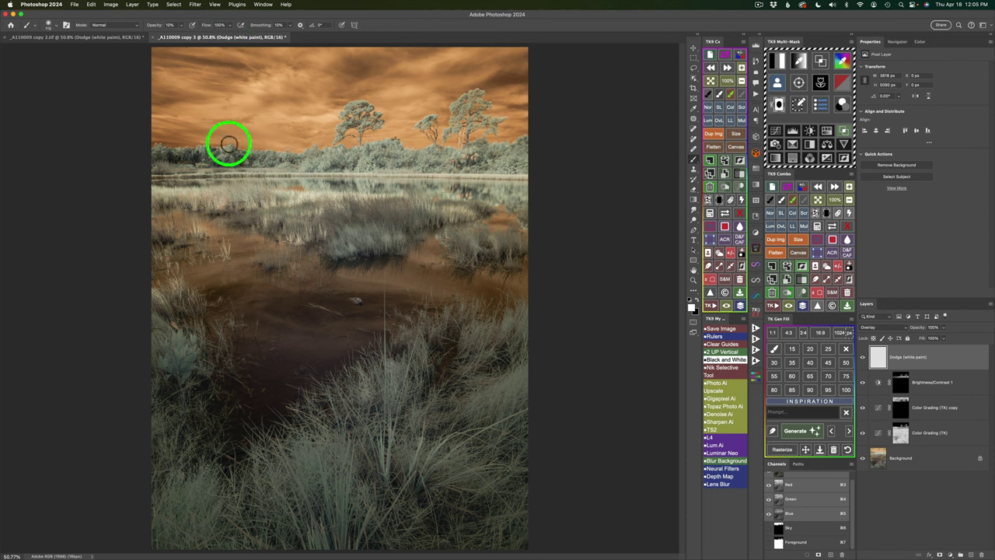
mouse_move(390, 369)
mouse_down()
mouse_move(391, 406)
mouse_move(389, 350)
mouse_move(386, 379)
mouse_up()
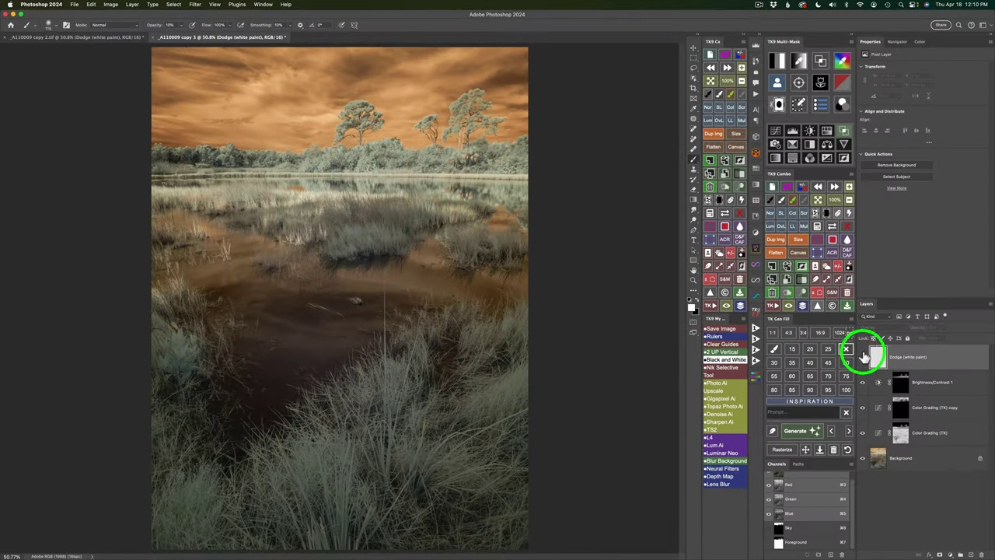
drag(882, 358, 864, 363)
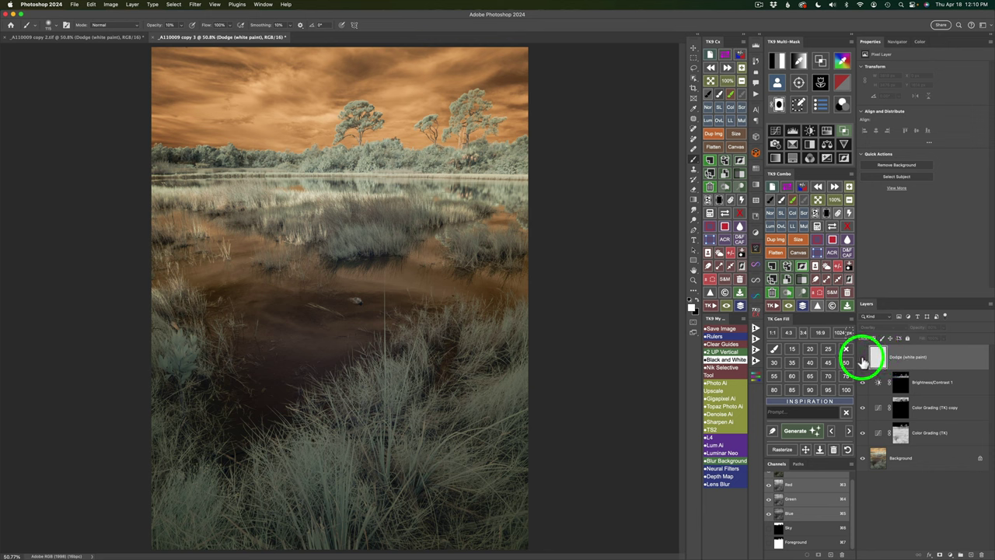
click(862, 359)
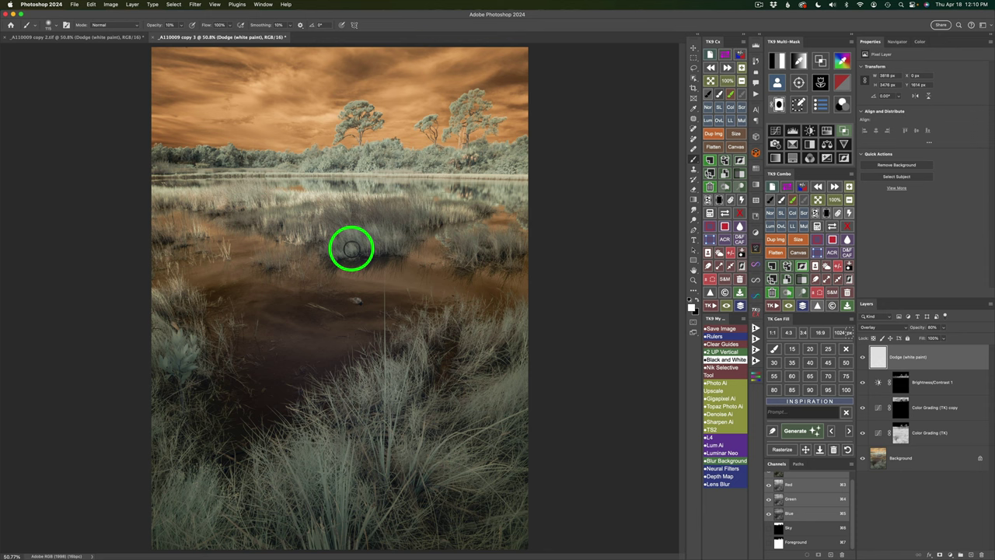
- Switch to the Eraser tool and set the Dodge (white paint) layer's opacity to 80%
key(e)
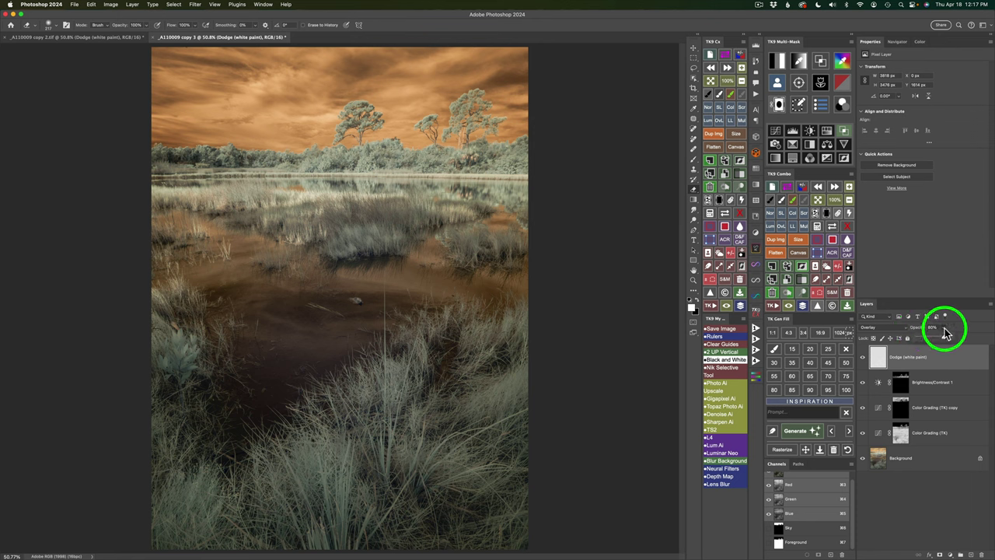
mouse_move(943, 332)
mouse_down()
mouse_move(991, 342)
mouse_move(945, 341)
mouse_up()
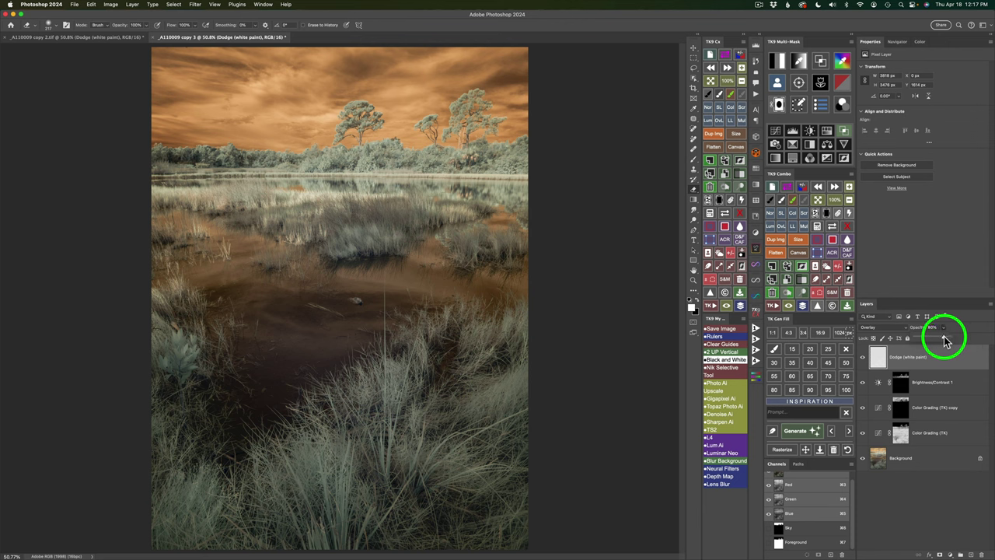
click(943, 338)
click(955, 330)
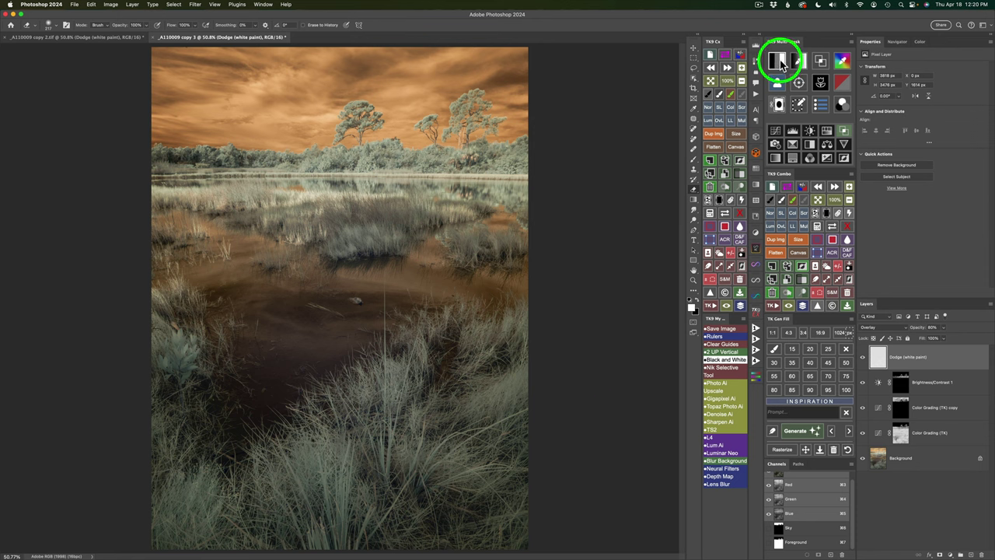
- Preview the Midtones luminosity masks and apply Midtones 1 as the mask of a new Curves adjustment layer
click(777, 62)
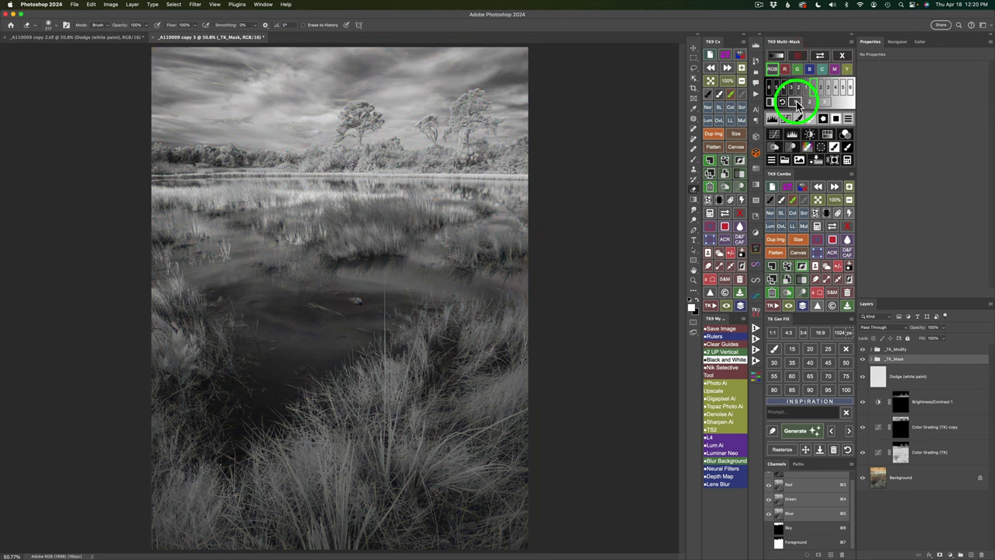
click(796, 102)
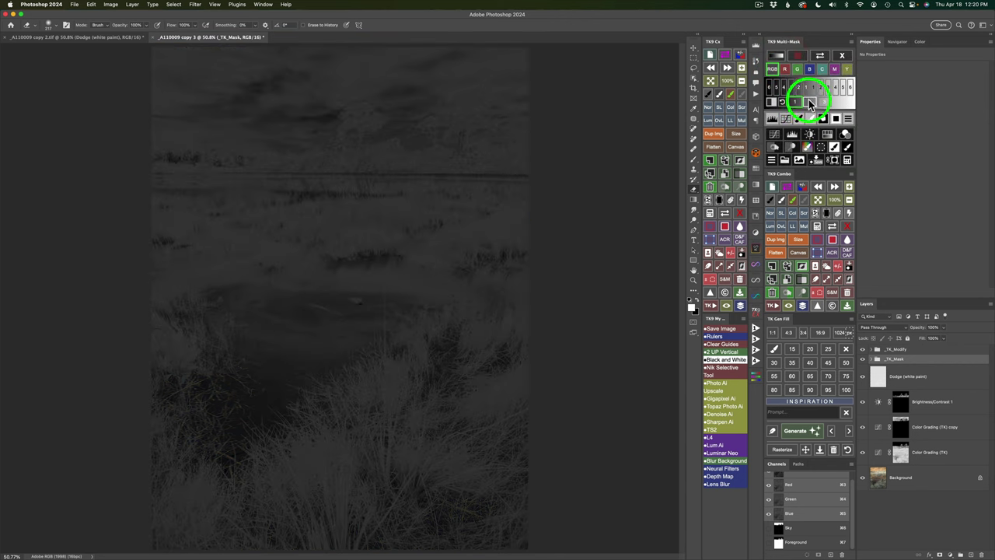
click(812, 102)
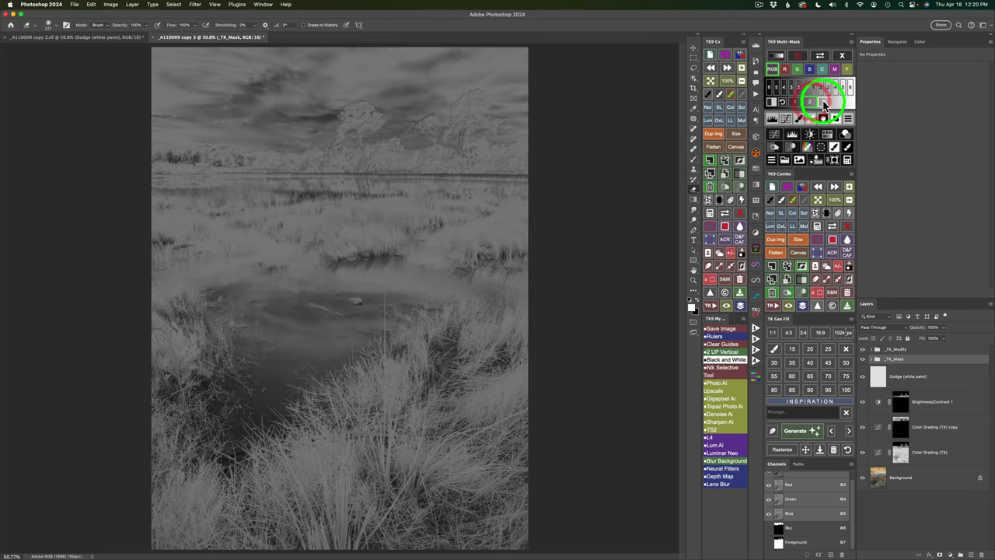
click(823, 101)
click(796, 102)
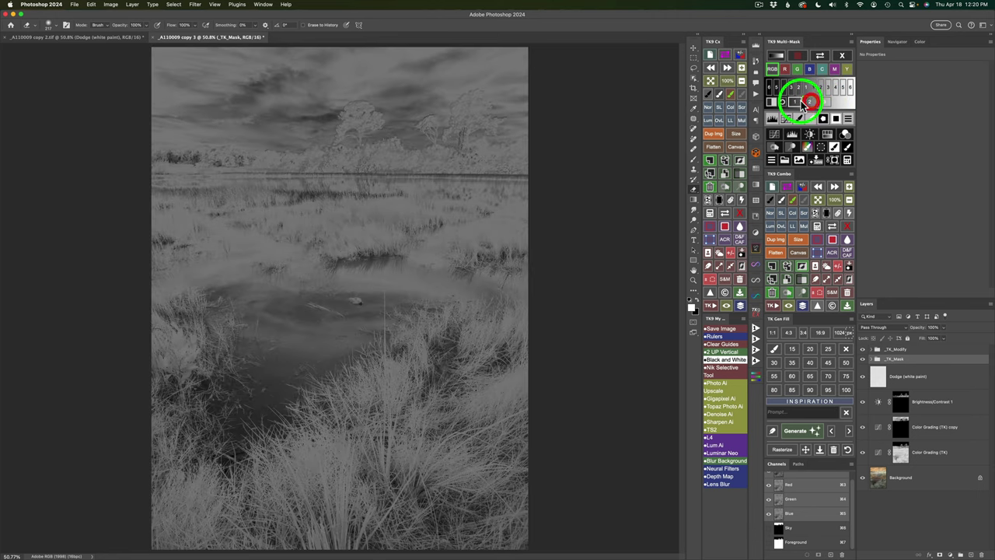
click(794, 101)
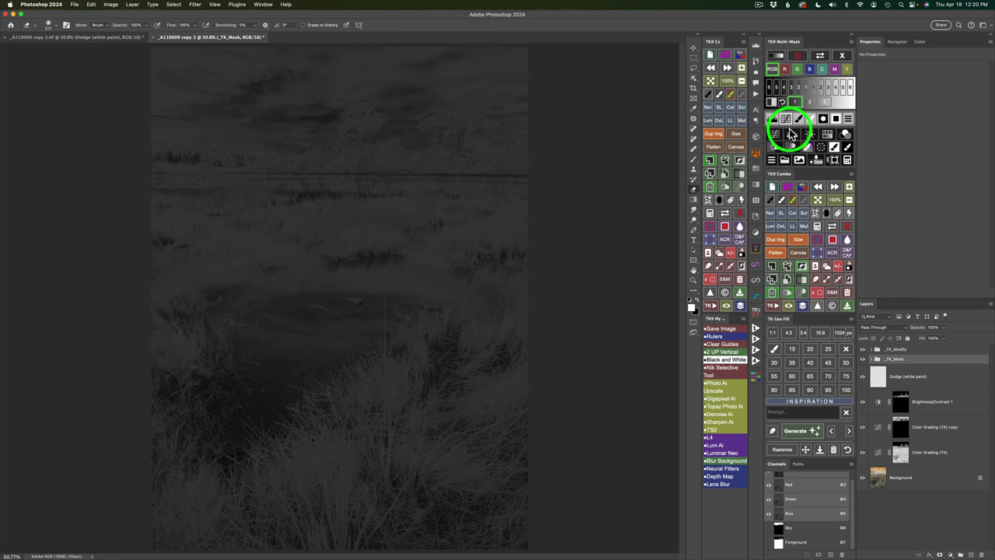
click(777, 134)
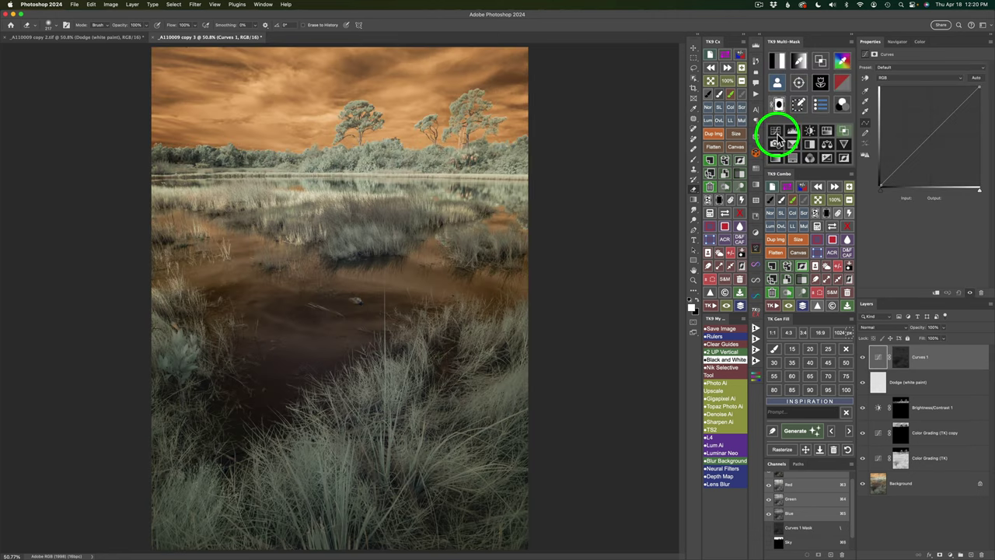
- Set the Midtones-masked Curves layer to Screen blending and reduce its opacity to 44%
click(805, 214)
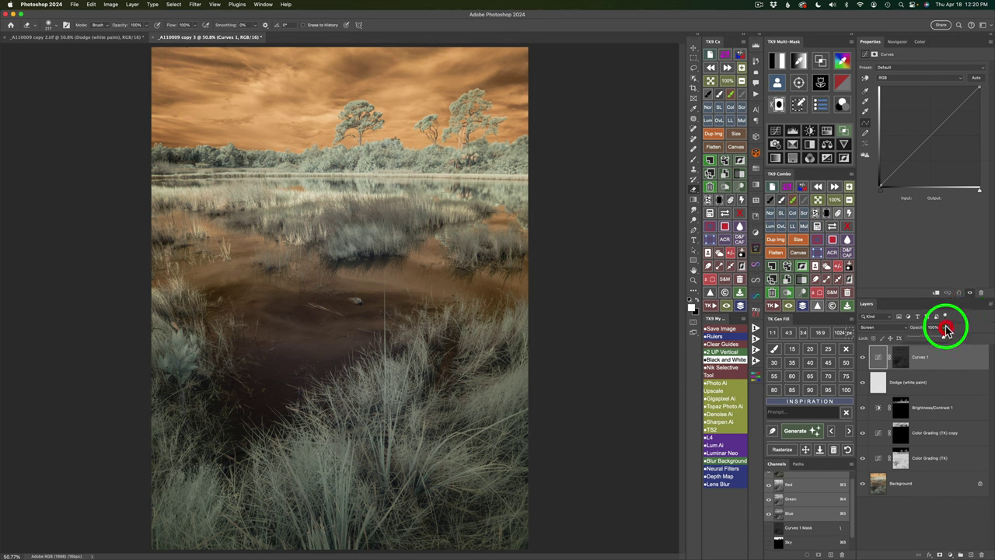
mouse_move(944, 339)
mouse_down()
mouse_move(921, 340)
mouse_move(945, 340)
mouse_up()
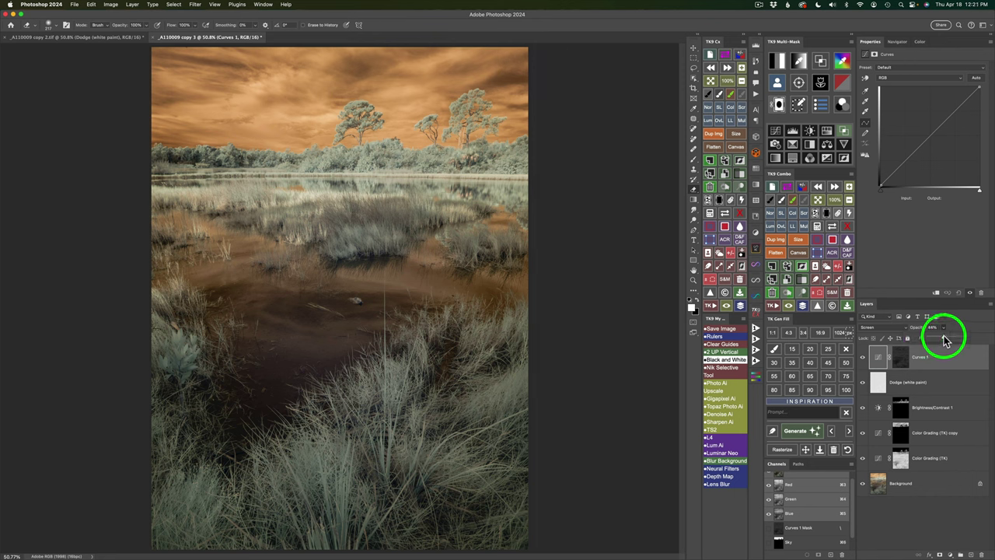
click(216, 39)
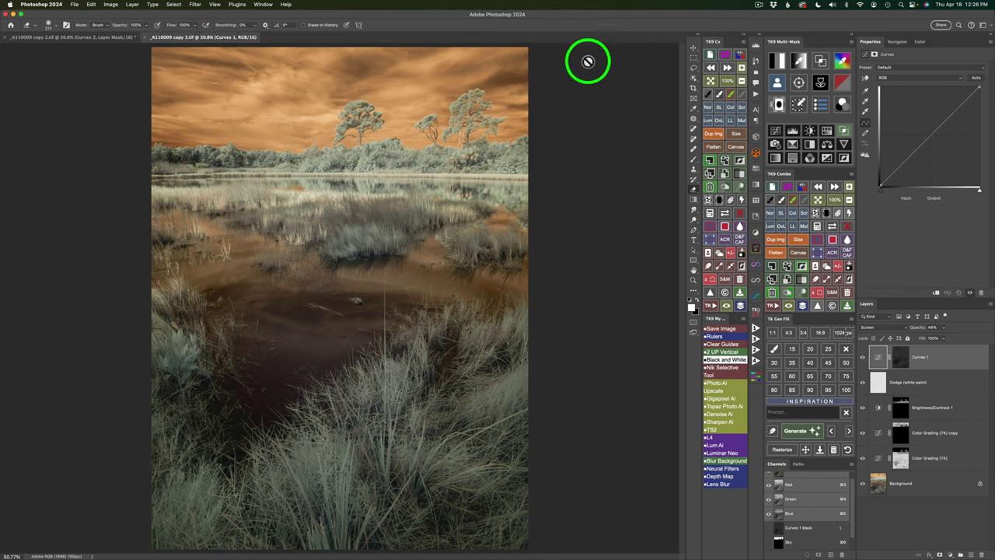
- Compare the Darks luminosity masks and apply Darks 2 as the mask of a second Curves adjustment layer
click(777, 64)
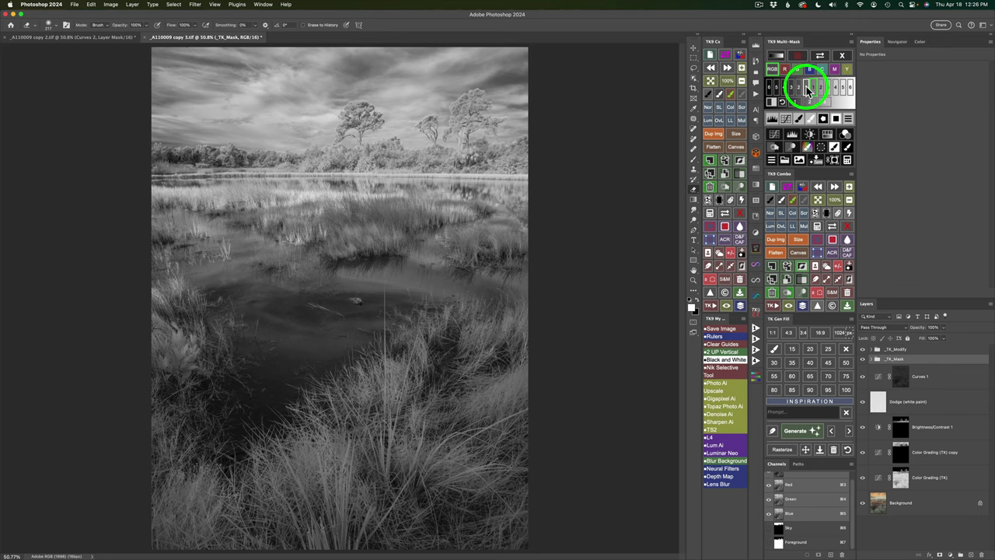
click(807, 90)
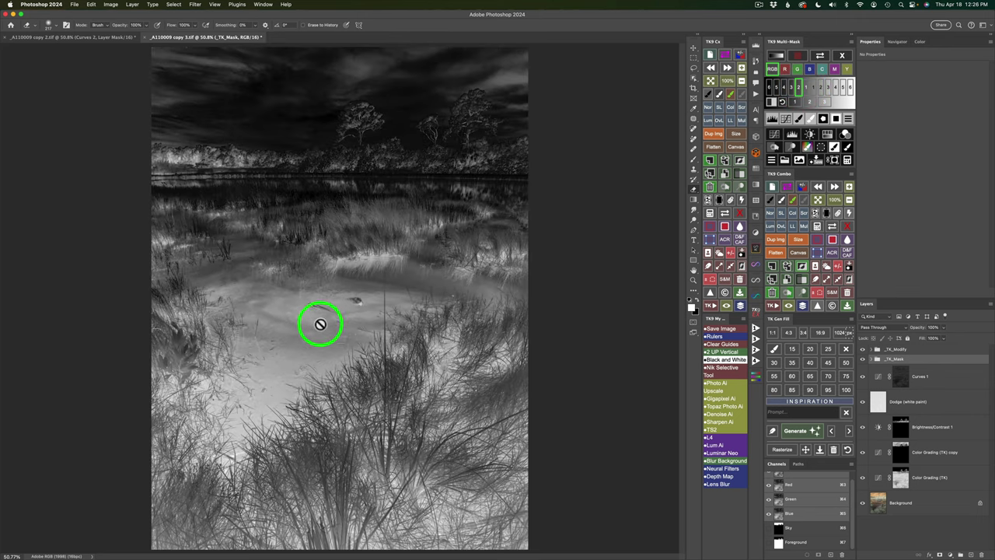
click(792, 87)
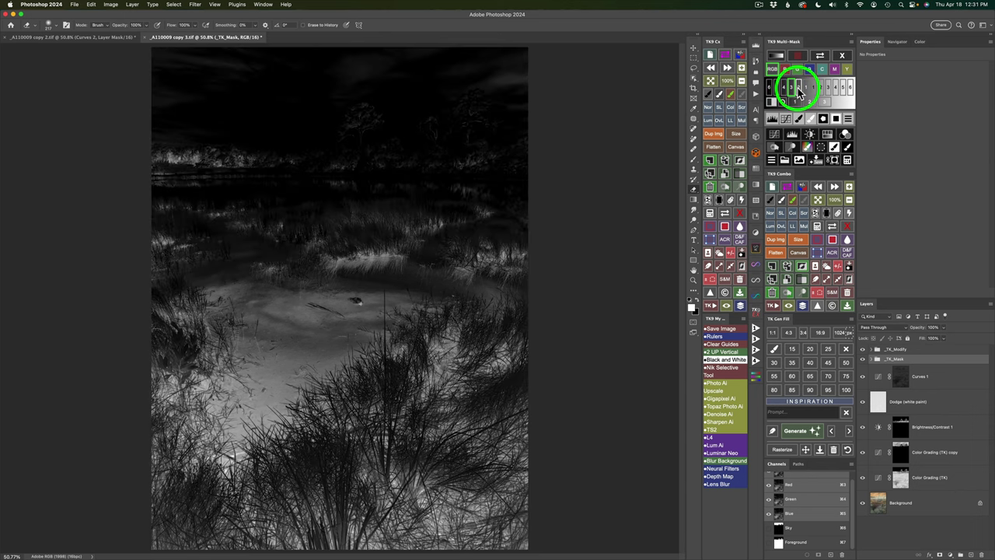
click(799, 88)
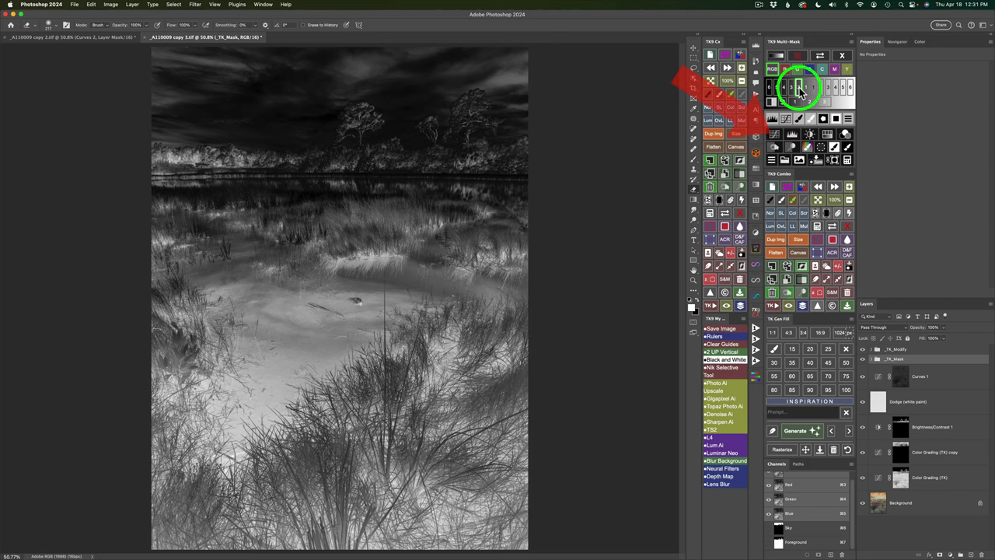
click(776, 134)
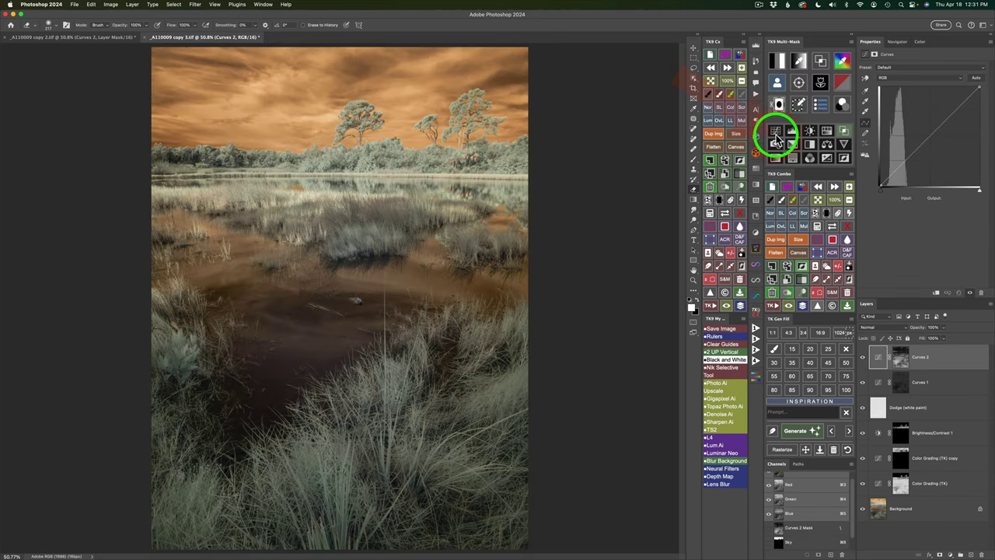
- Set the Darks-masked Curves layer to Multiply blending, lower its opacity, and compare the image with and without it
click(804, 225)
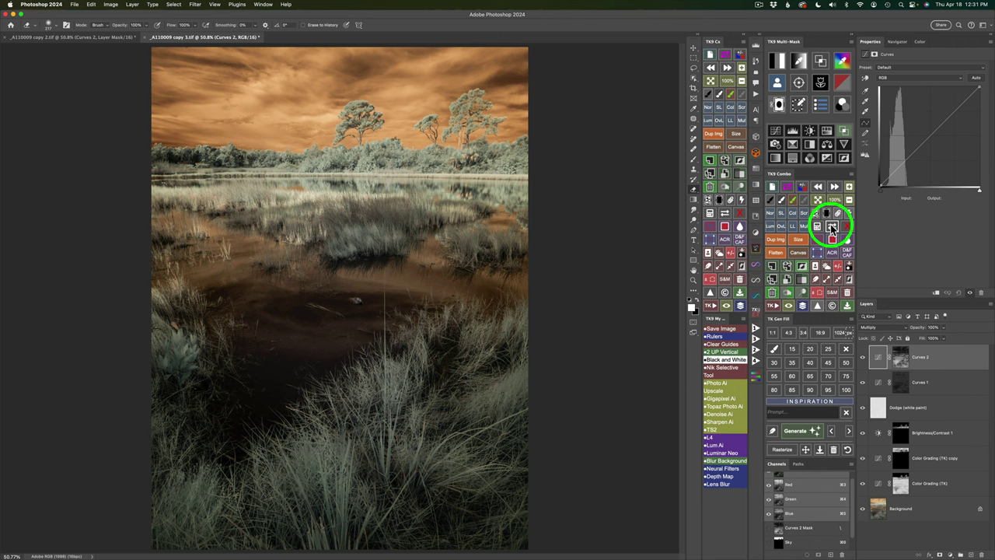
drag(946, 333, 926, 341)
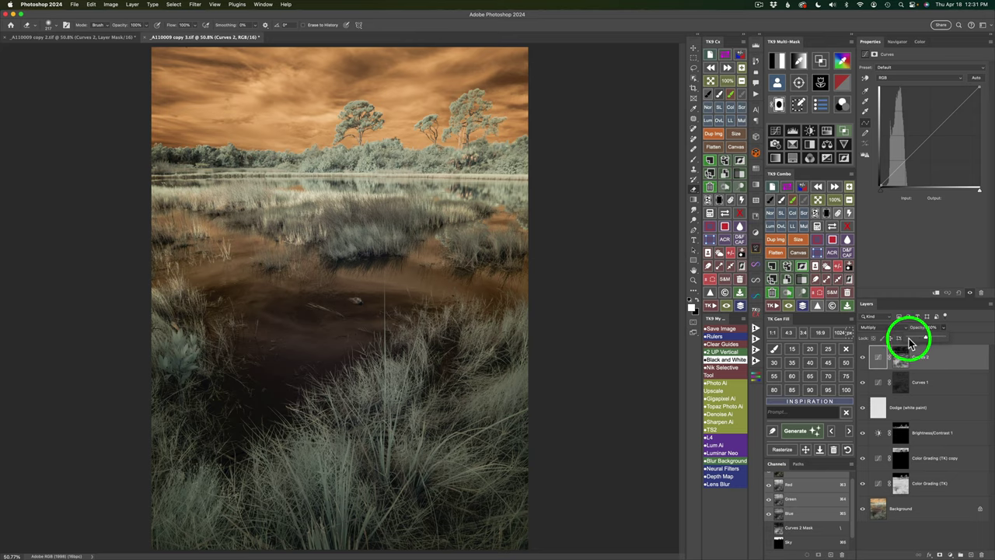
click(862, 359)
click(862, 359)
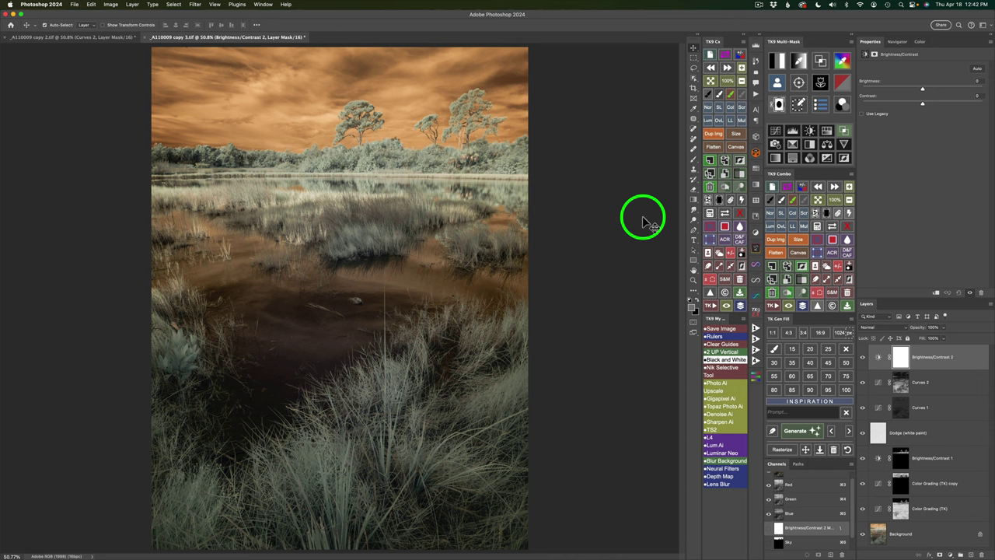
- Draw a reflected white-to-black gradient across the far marsh on the Brightness/Contrast 2 mask, shift it slightly lower, and check the mask
click(694, 200)
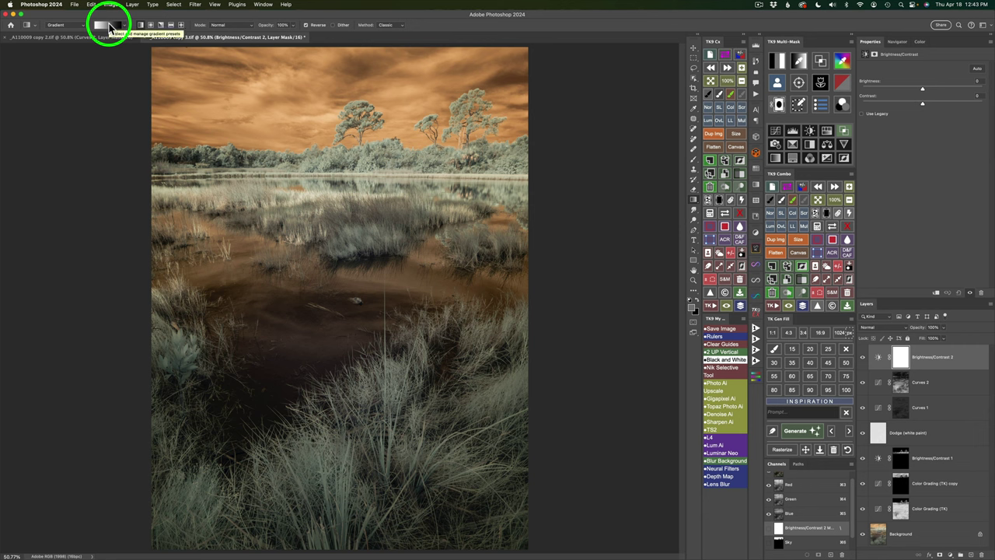
click(172, 26)
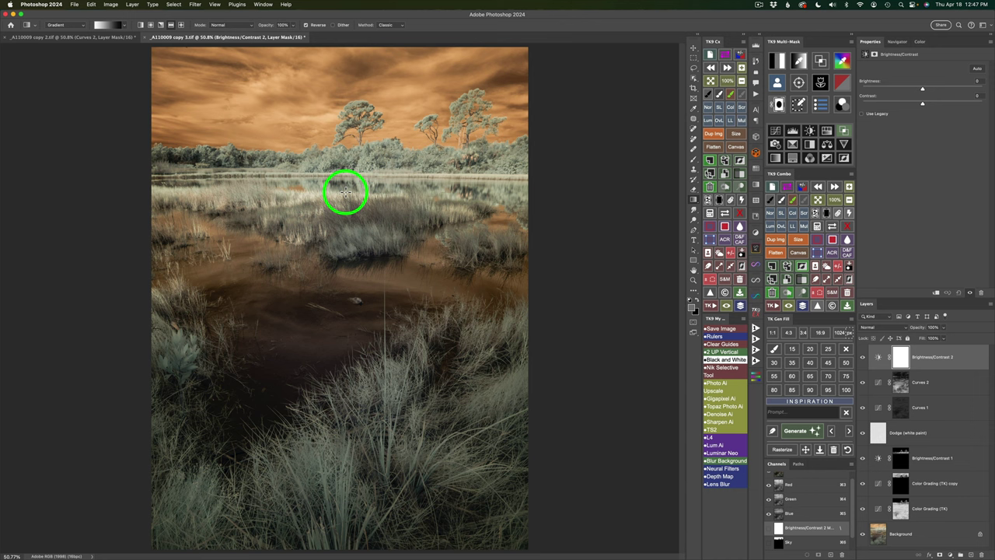
drag(346, 192, 345, 223)
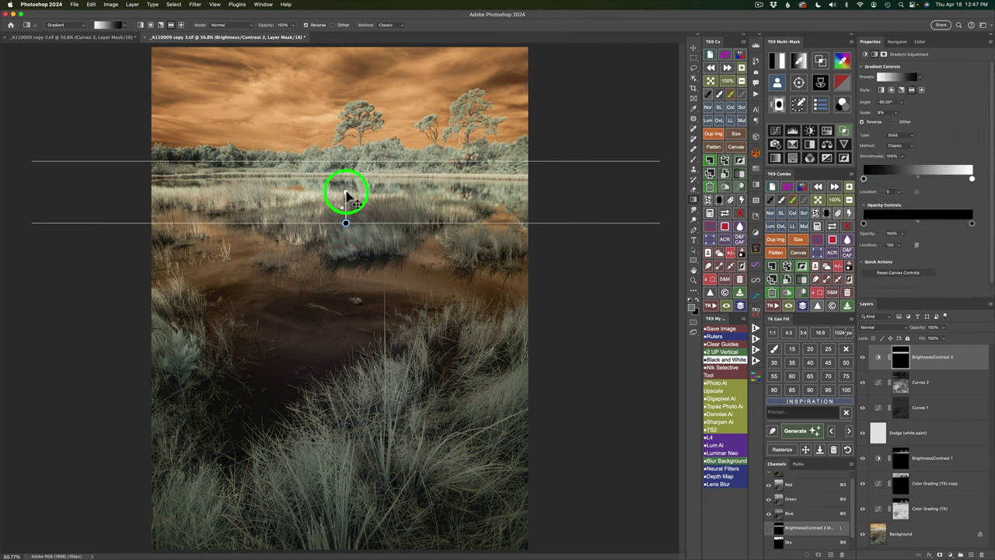
drag(345, 192, 346, 198)
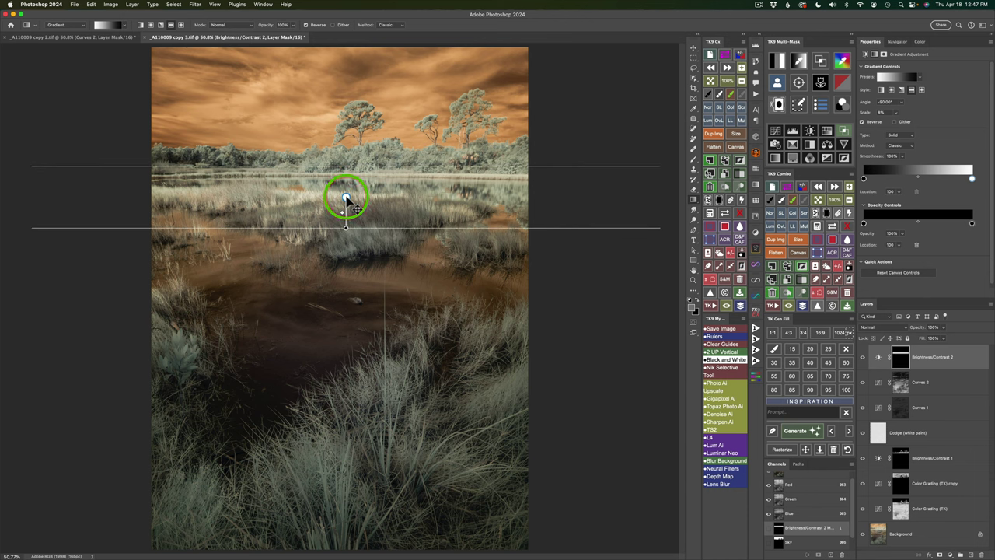
click(833, 226)
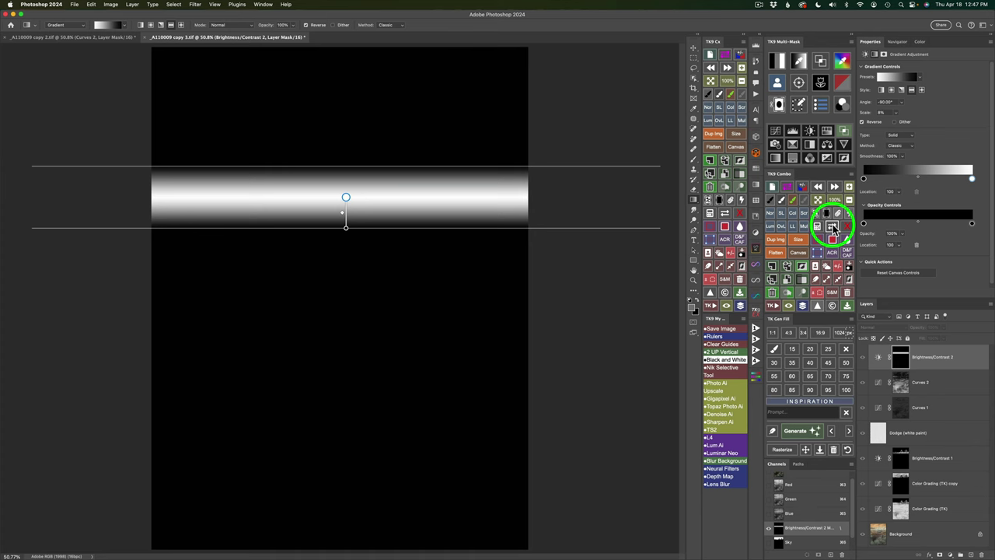
click(833, 226)
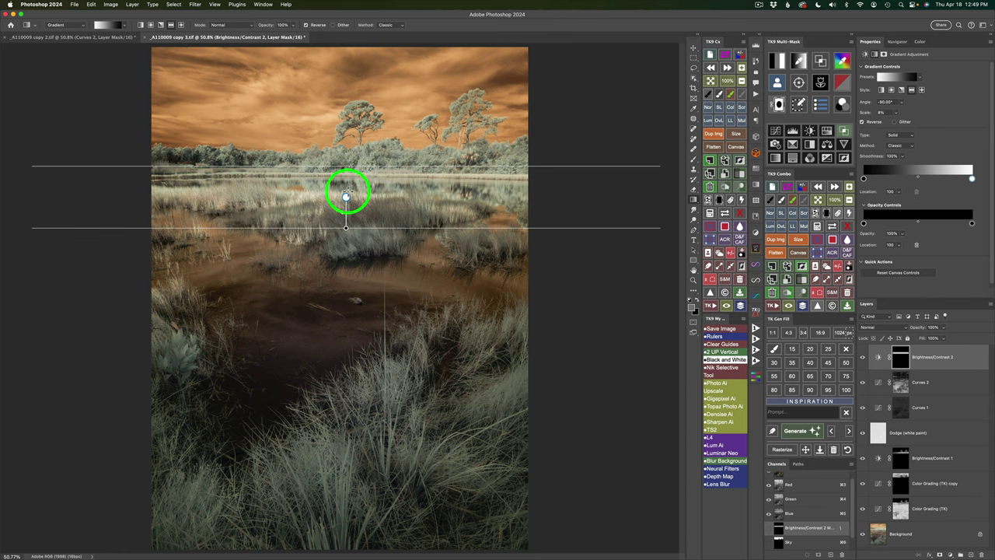
- Multiply a Lights 1 luminosity mask by the Brightness/Contrast 2 gradient mask and apply the calculated mask to that layer
click(779, 61)
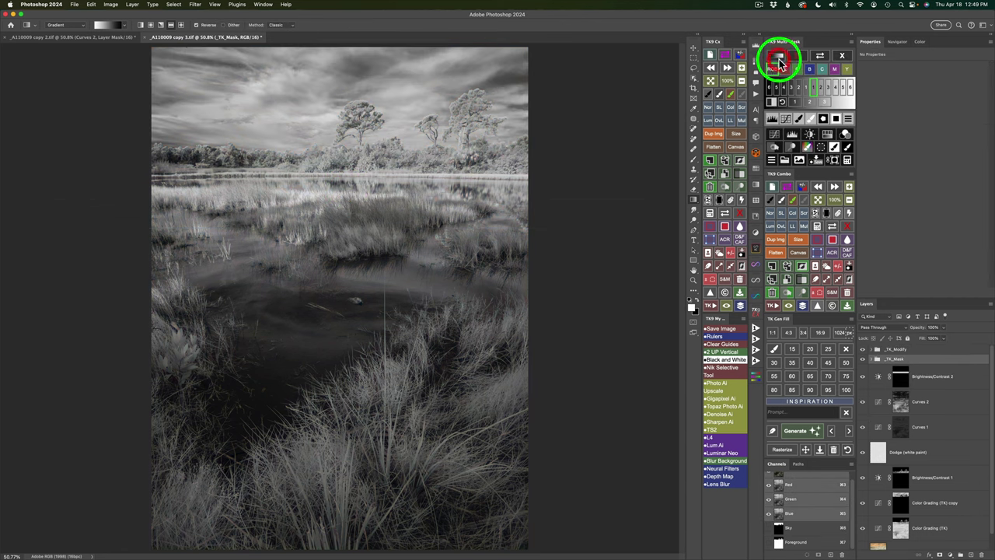
click(816, 90)
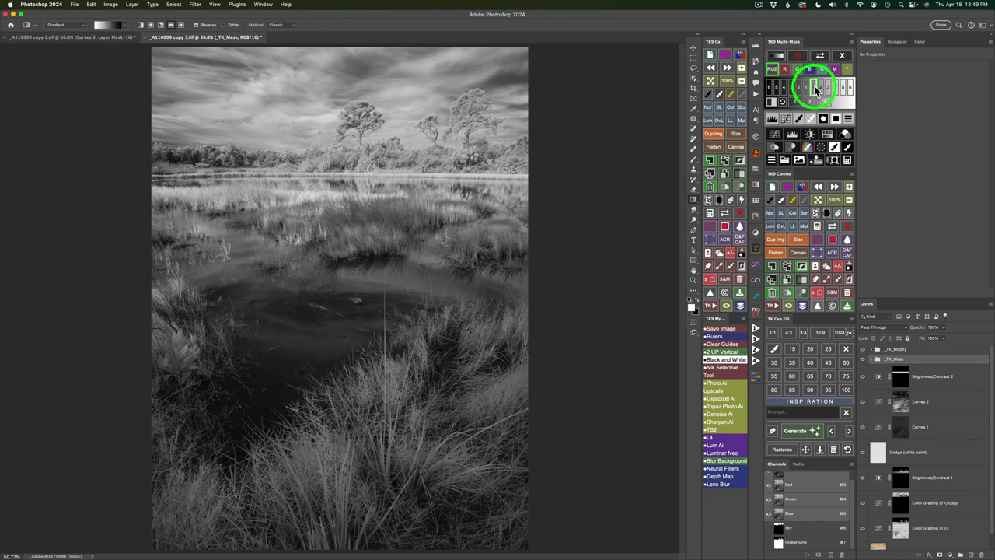
click(847, 160)
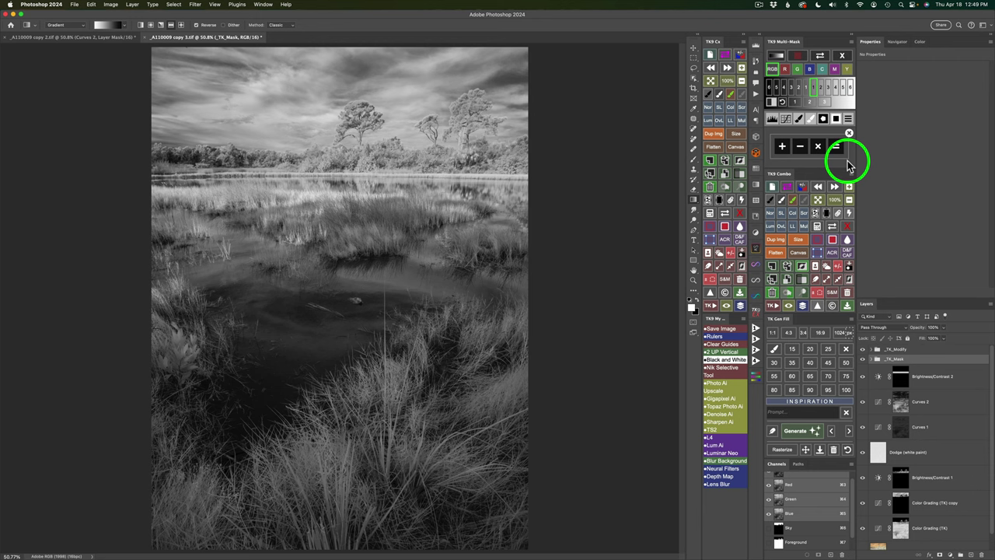
click(821, 148)
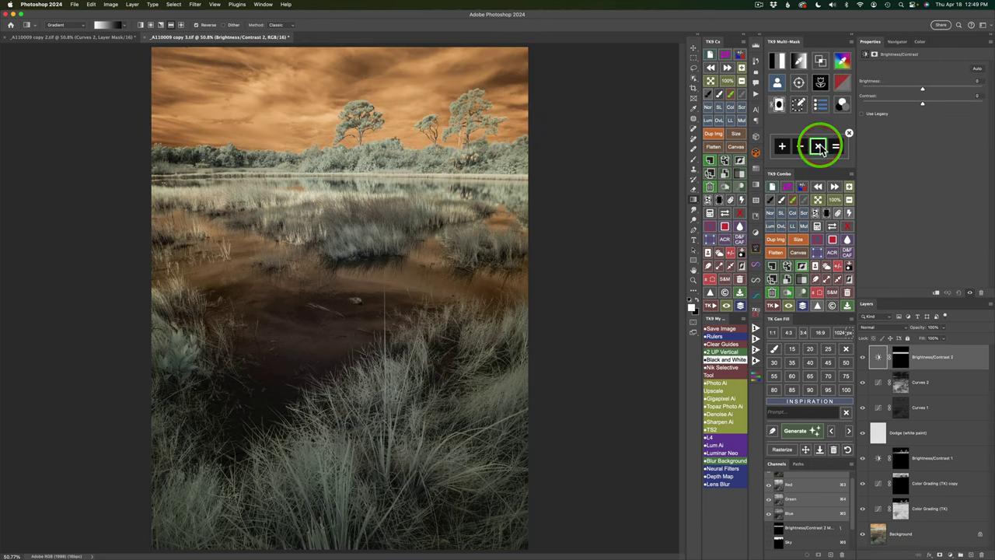
click(778, 84)
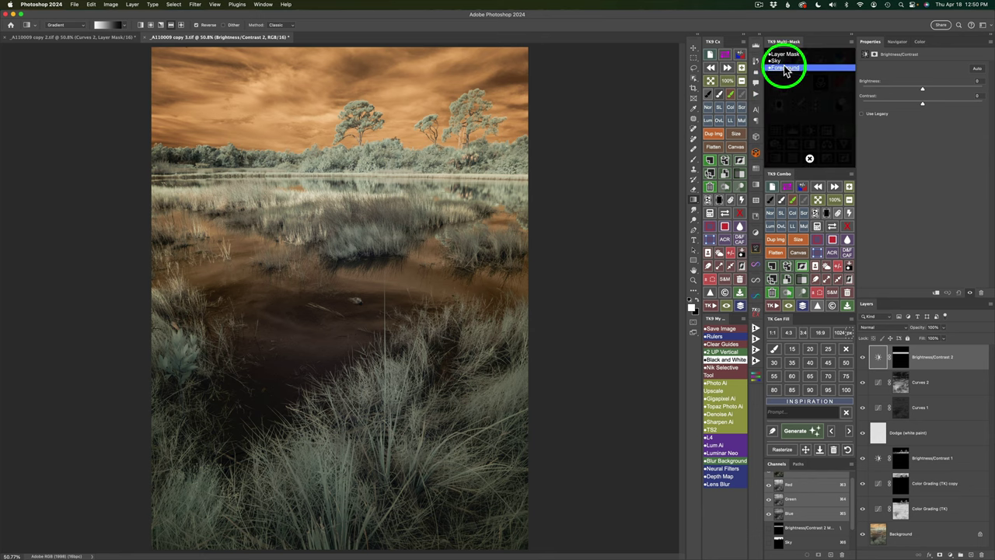
click(787, 56)
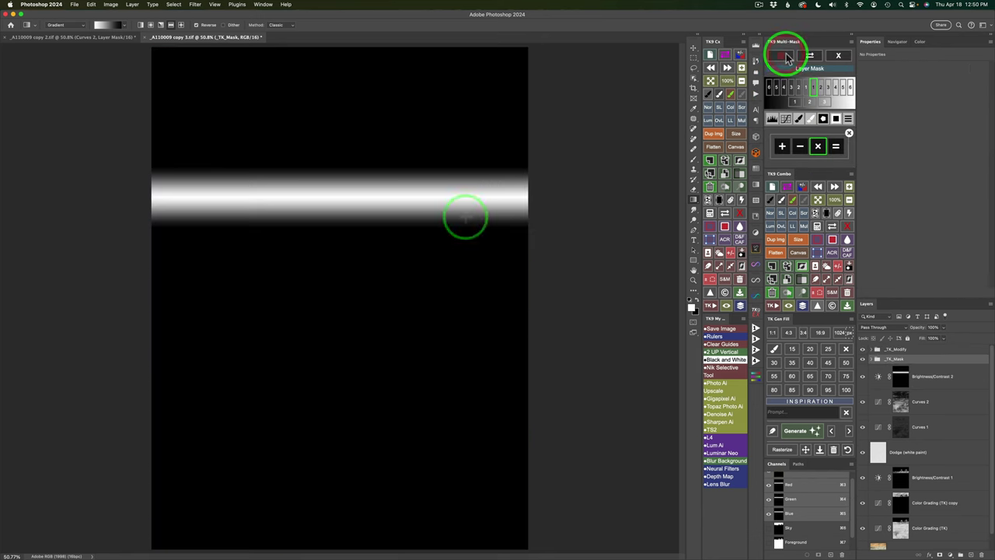
click(836, 148)
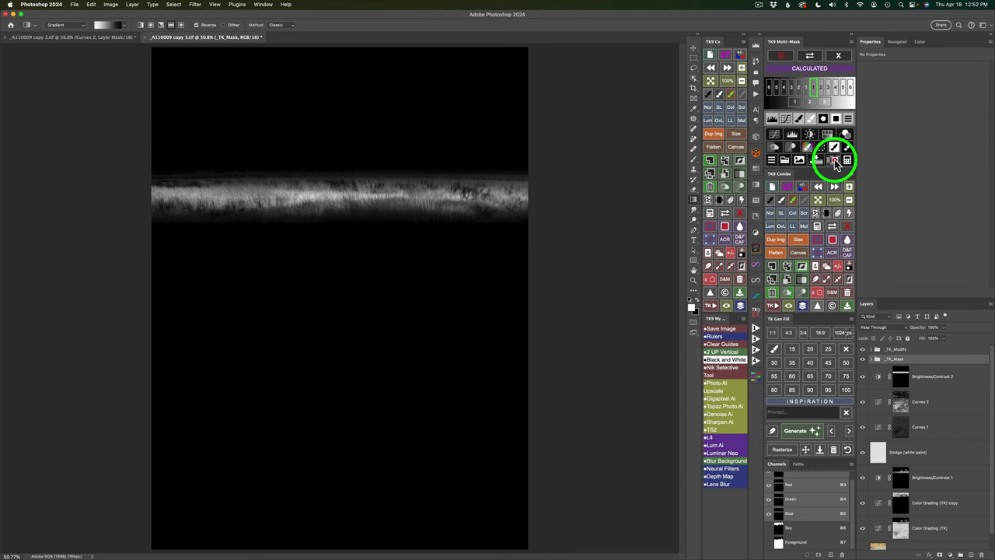
click(834, 160)
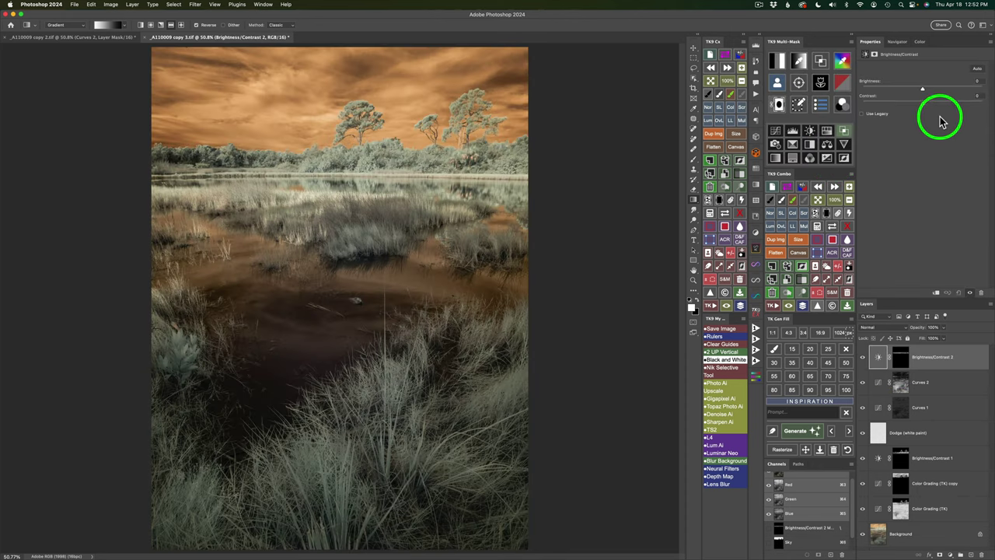
- Set the Brightness/Contrast 2 layer's brightness to about -75 and contrast to about 19, comparing the image with and without the layer
drag(922, 91, 905, 92)
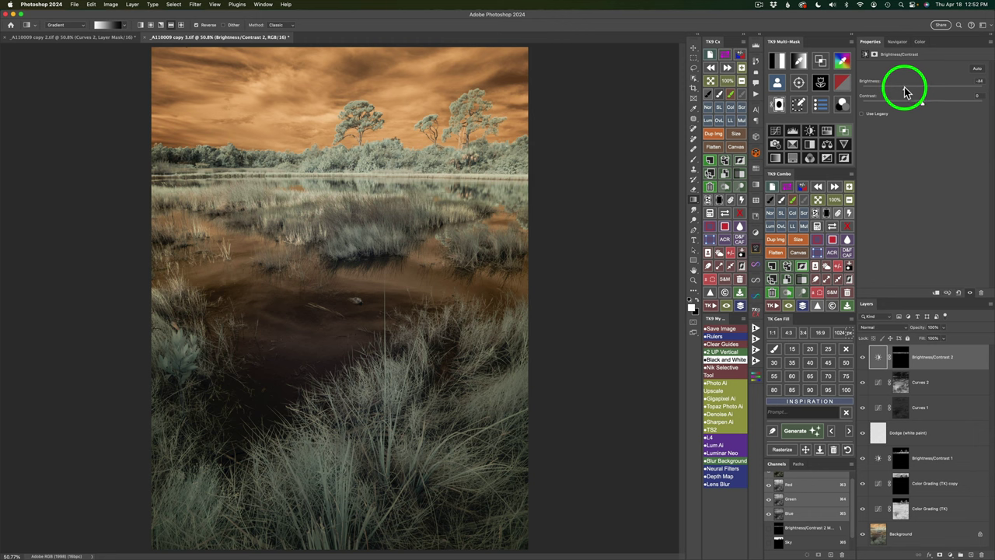
drag(901, 92, 892, 93)
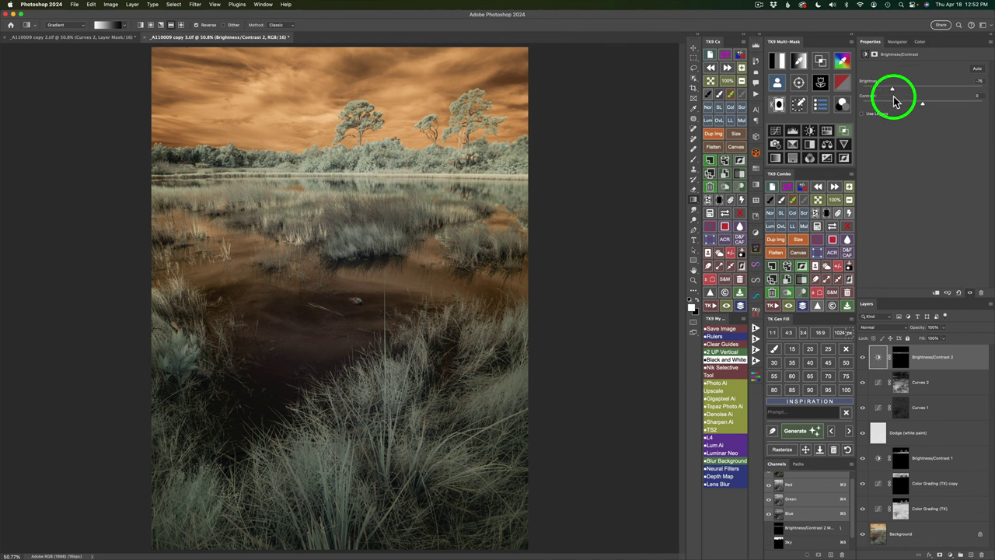
click(863, 358)
click(863, 358)
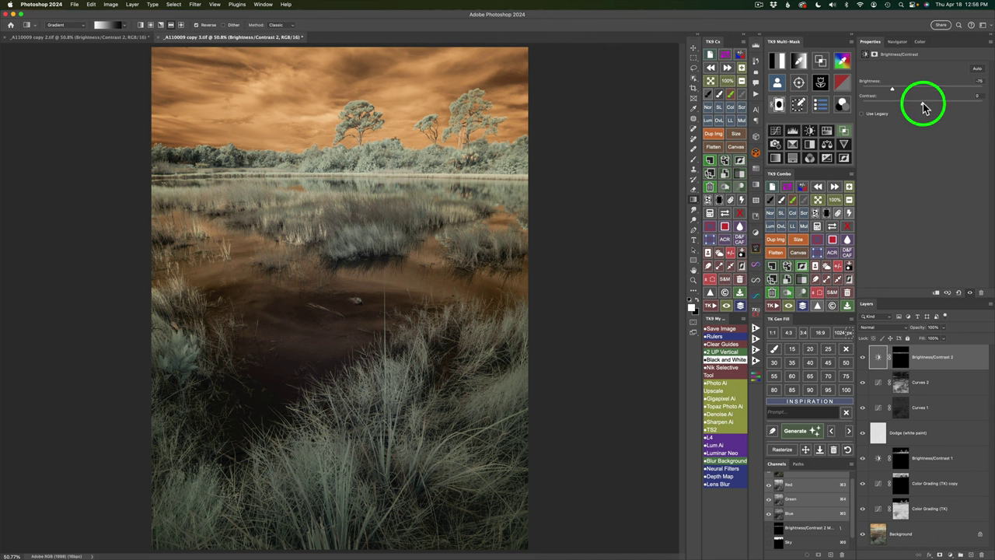
drag(924, 107, 936, 107)
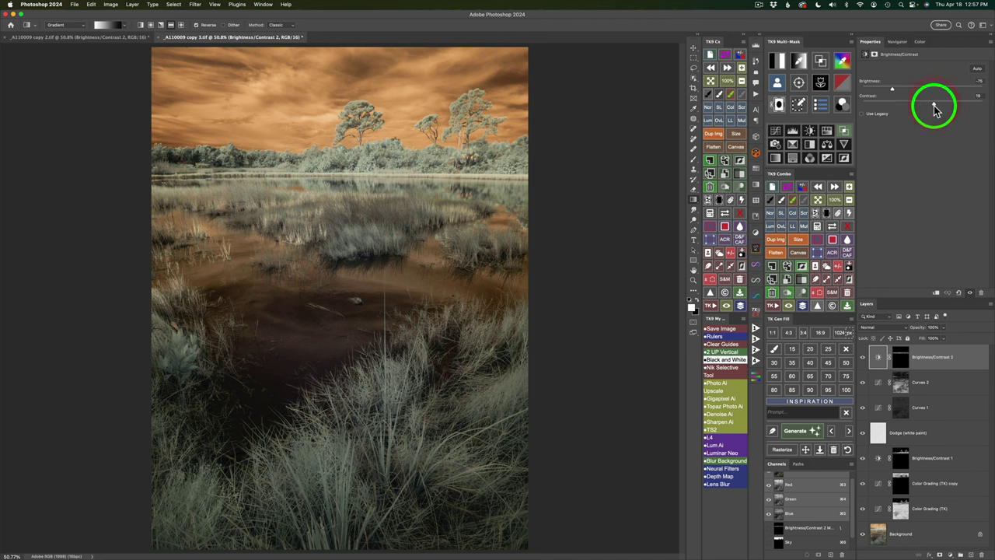
- Compare the image once more with and without the Brightness/Contrast 2 layer
click(863, 359)
click(865, 353)
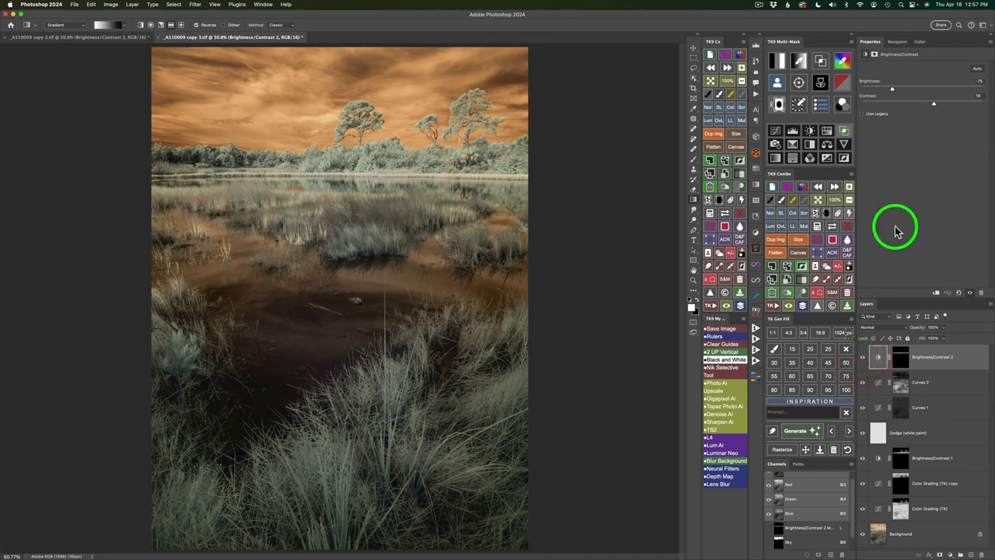
key(v)
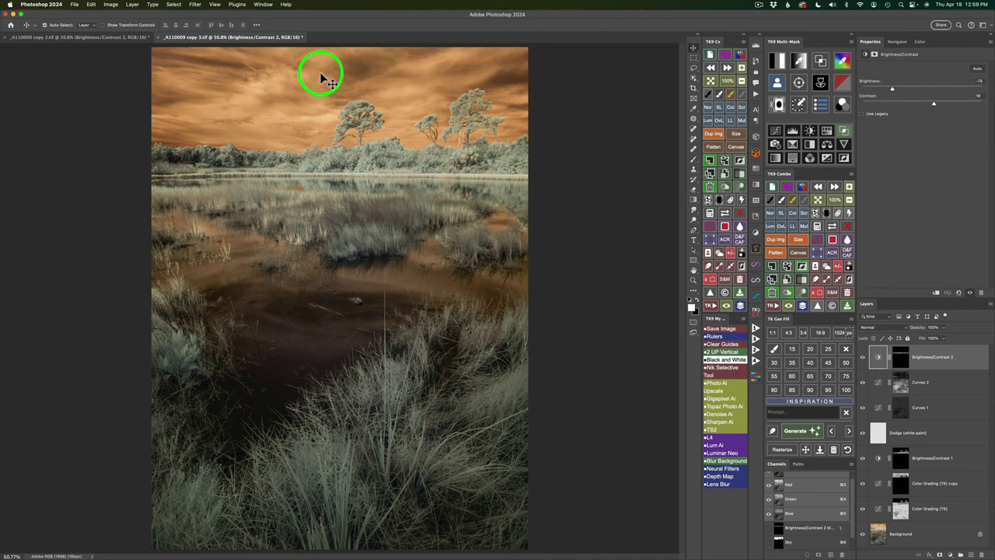
- Generate a Darks 2 luminosity mask and strengthen it with a Levels white input of 242
click(780, 64)
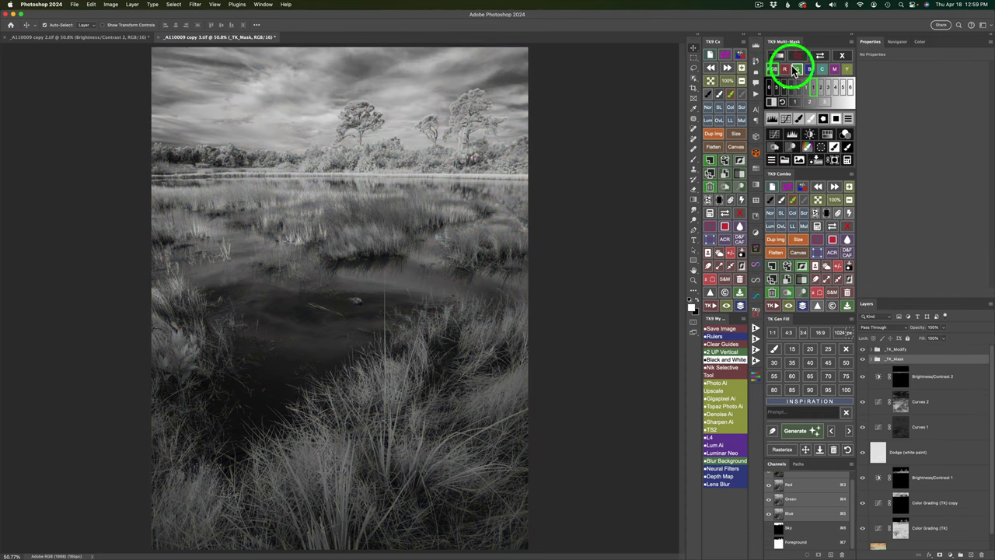
click(805, 87)
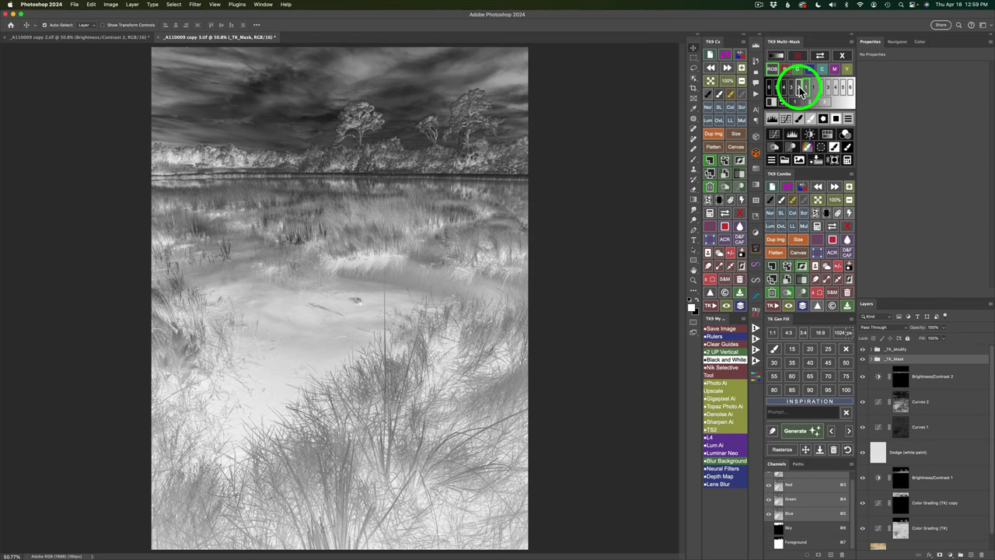
click(801, 90)
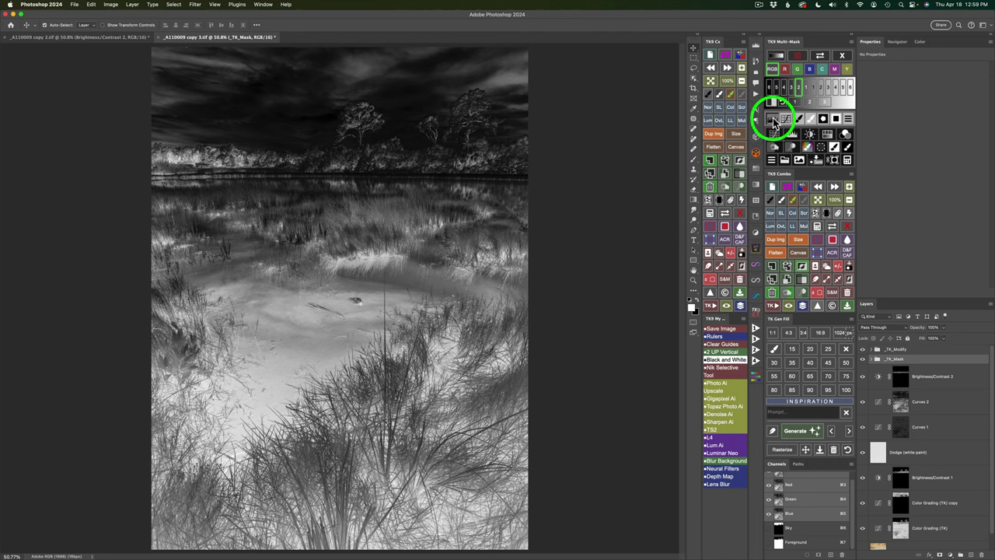
click(774, 120)
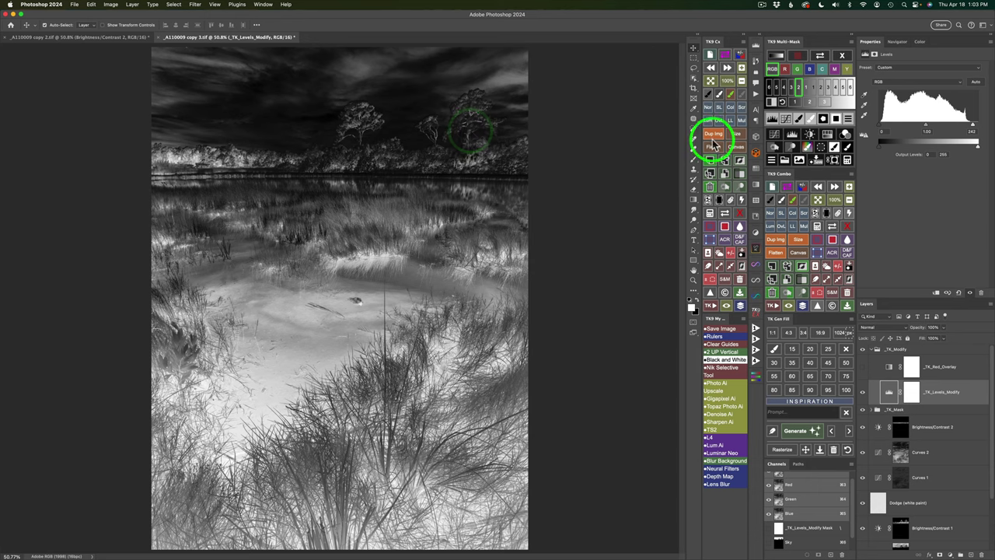
- Multiply the Darks 2 mask by the saved Sky mask and create a Burn (black paint) layer using the calculated mask
click(847, 159)
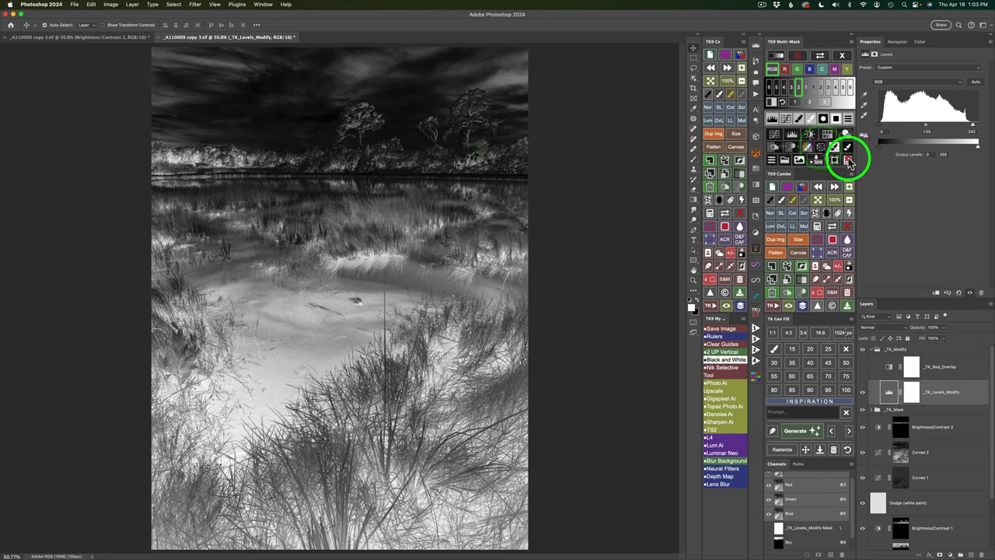
click(820, 147)
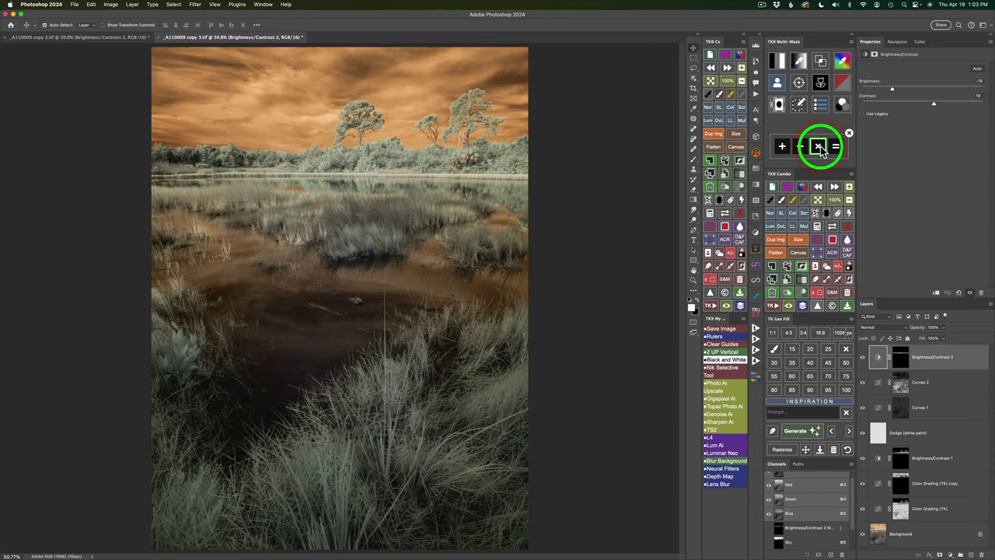
click(780, 83)
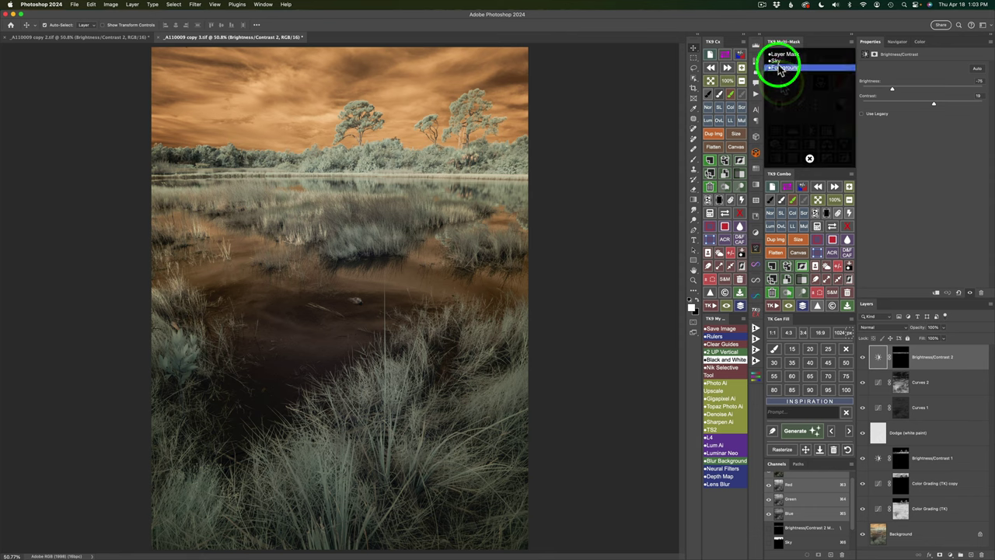
click(778, 61)
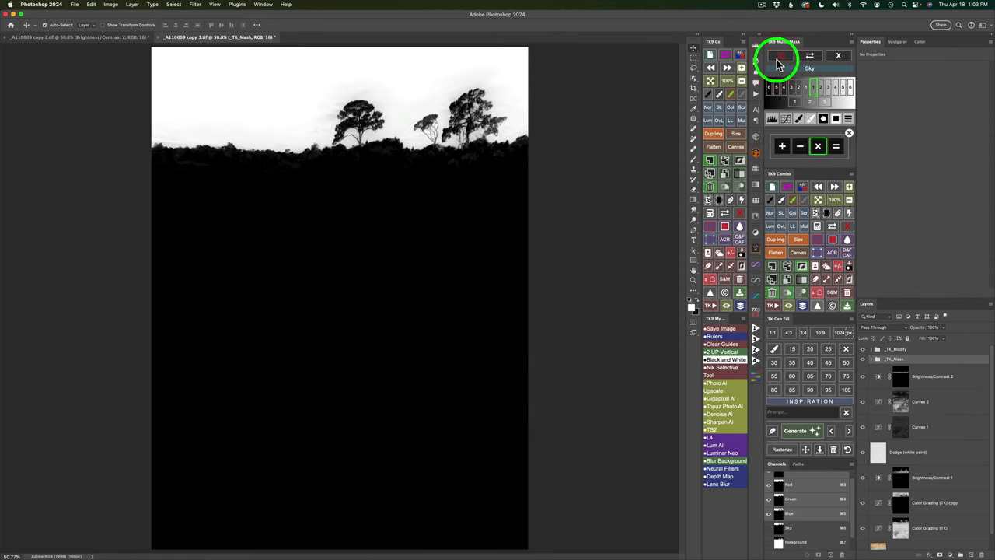
click(837, 147)
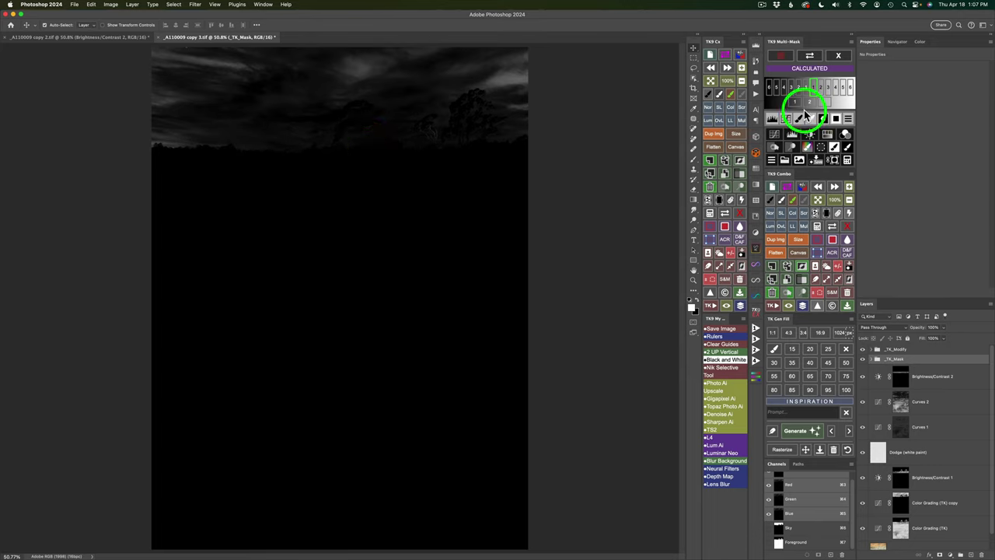
click(803, 118)
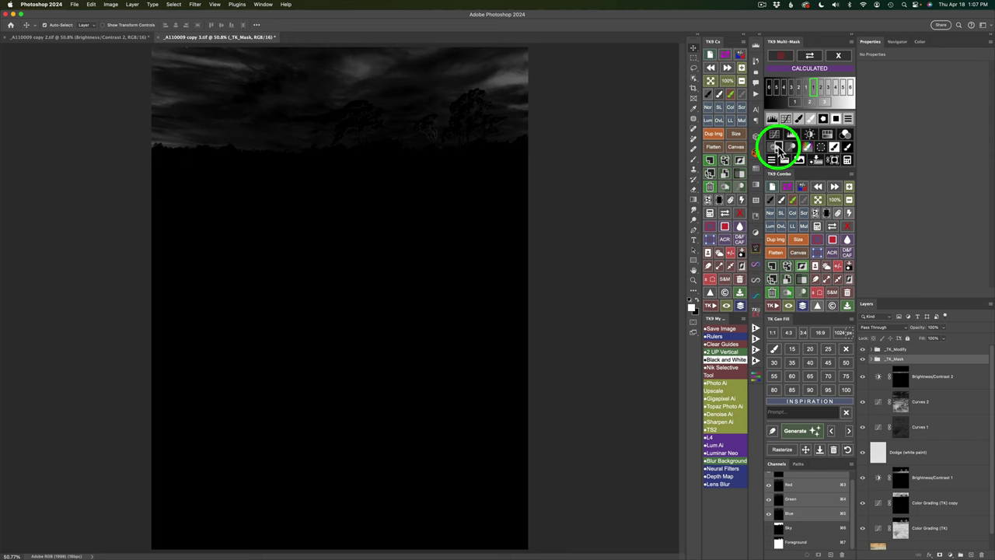
click(777, 146)
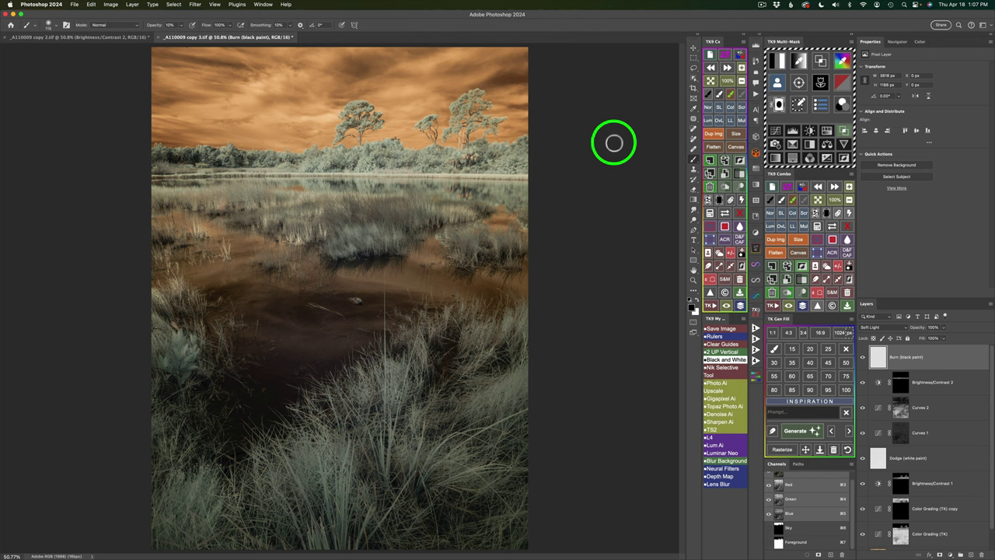
- Burn the dark clouds across the sky with 20% brush opacity, and compare the image with and without the Burn layer
key(2)
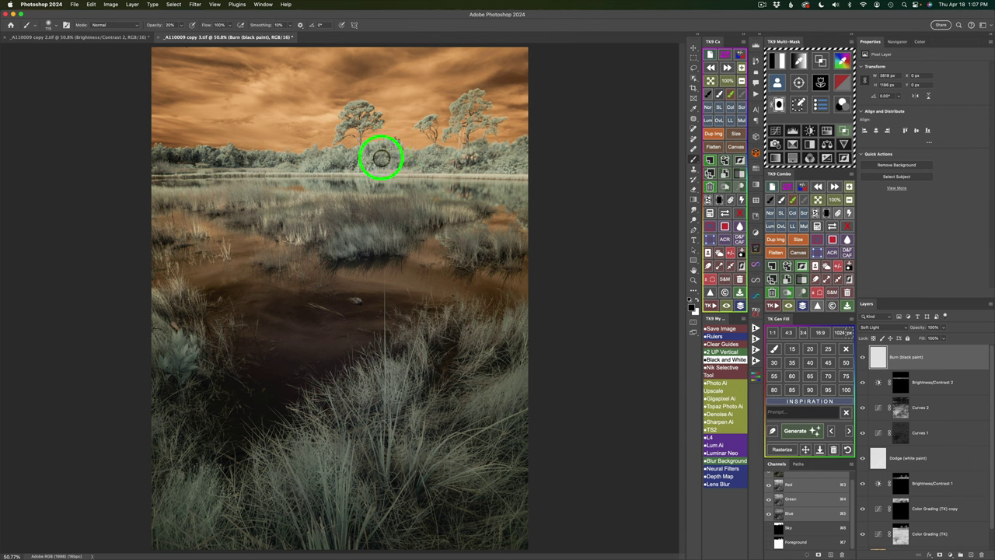
mouse_move(382, 155)
mouse_down()
mouse_move(317, 140)
mouse_move(244, 73)
mouse_move(259, 78)
mouse_move(259, 67)
mouse_up()
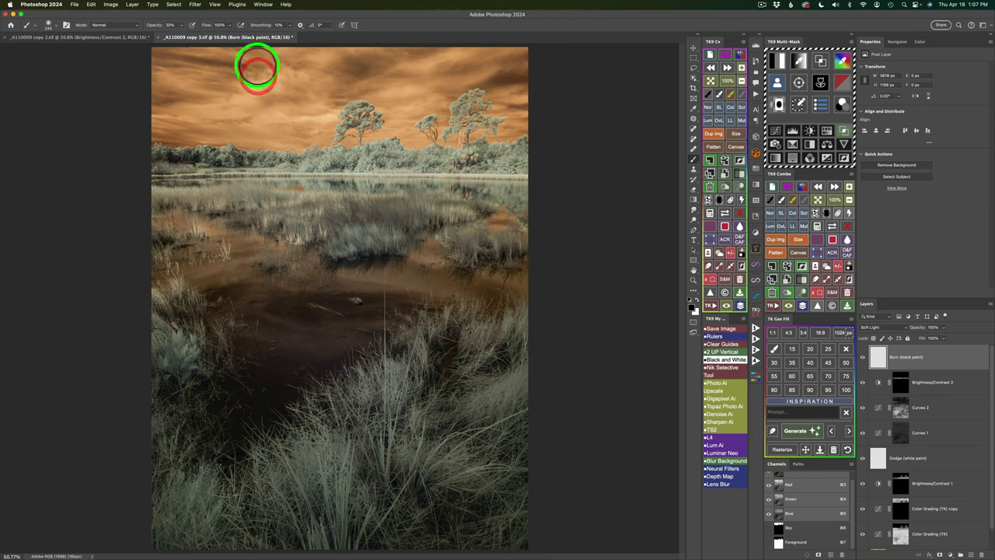
click(137, 50)
click(107, 49)
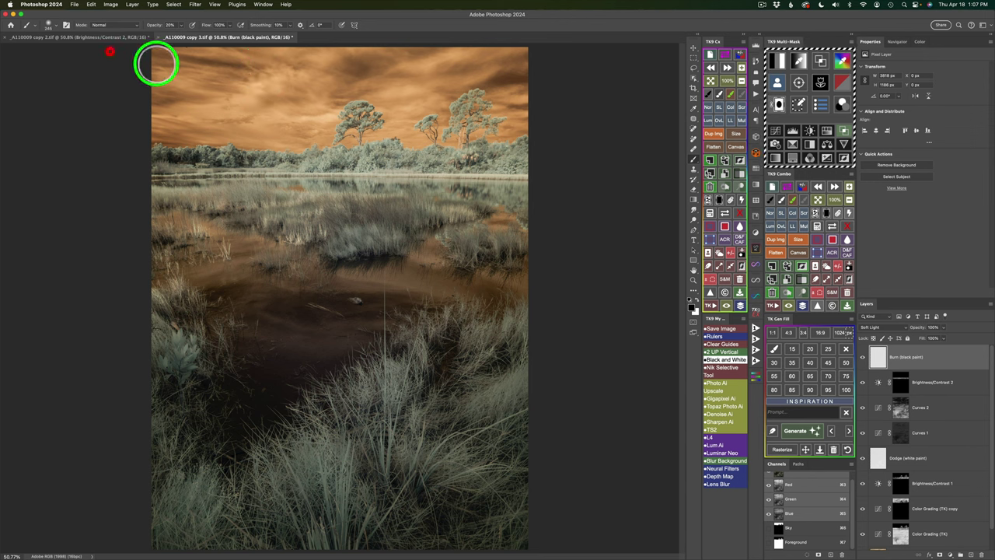
click(122, 47)
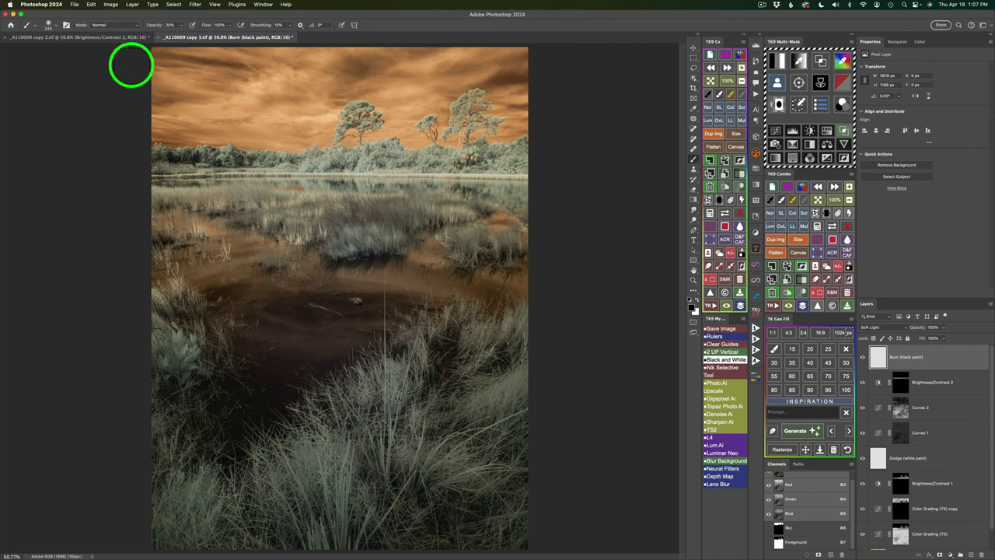
click(137, 67)
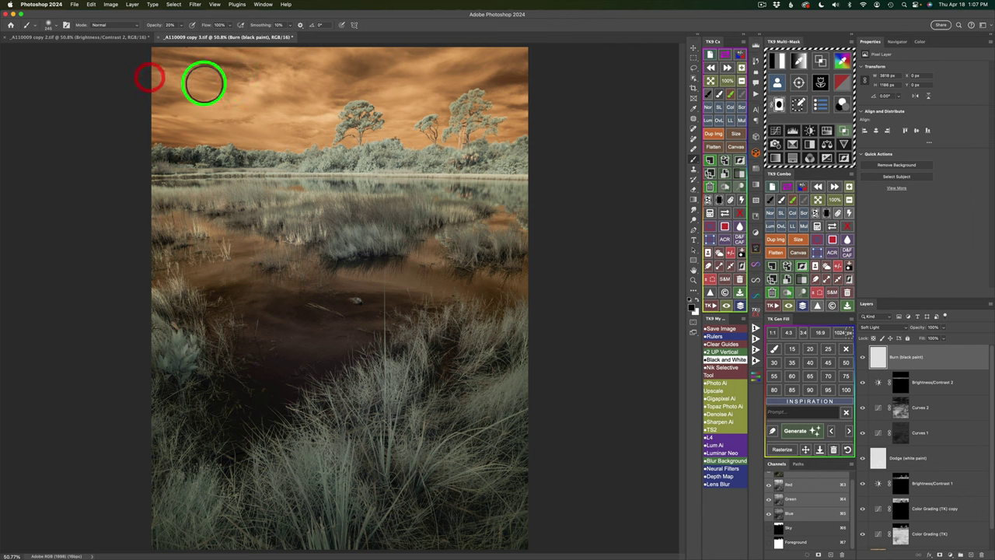
click(134, 104)
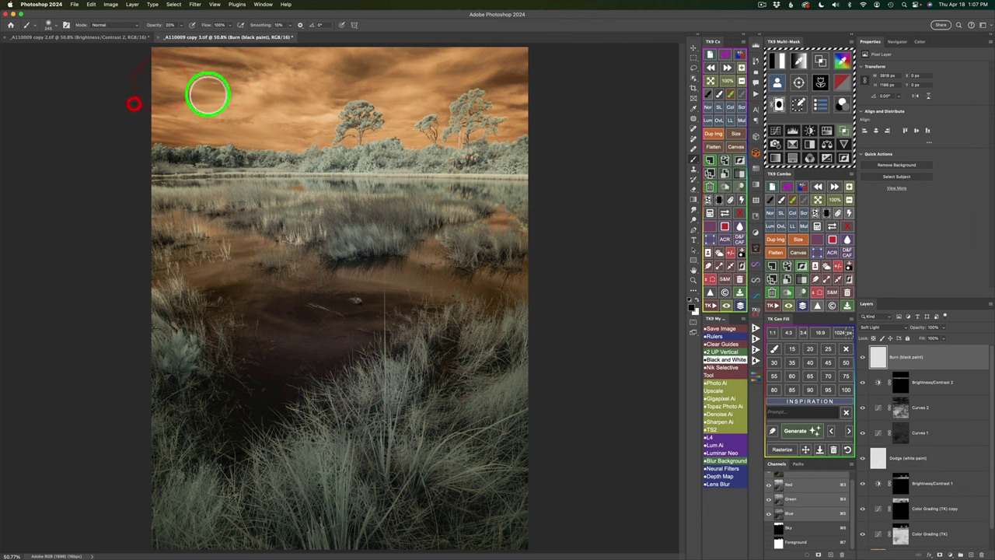
click(251, 62)
click(383, 59)
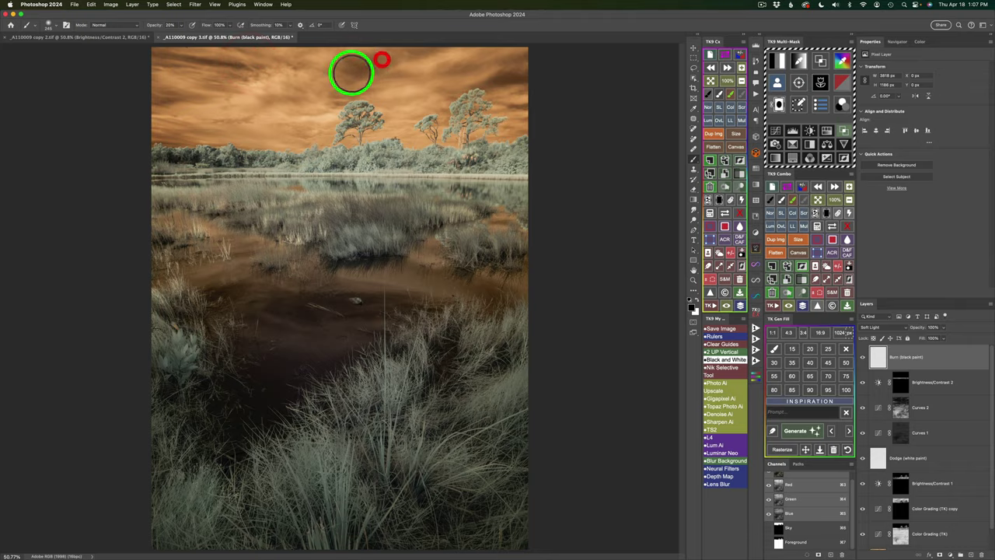
click(398, 53)
click(437, 38)
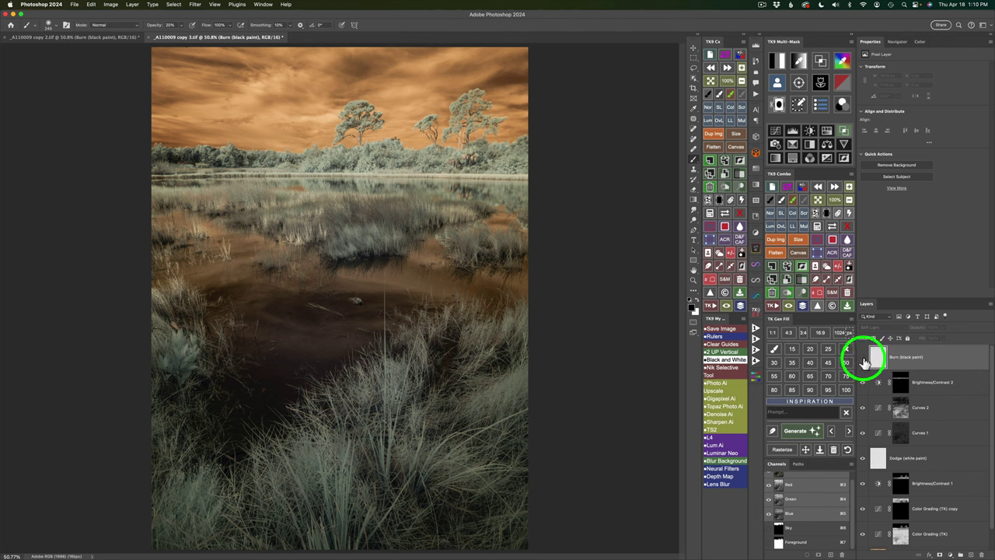
click(864, 360)
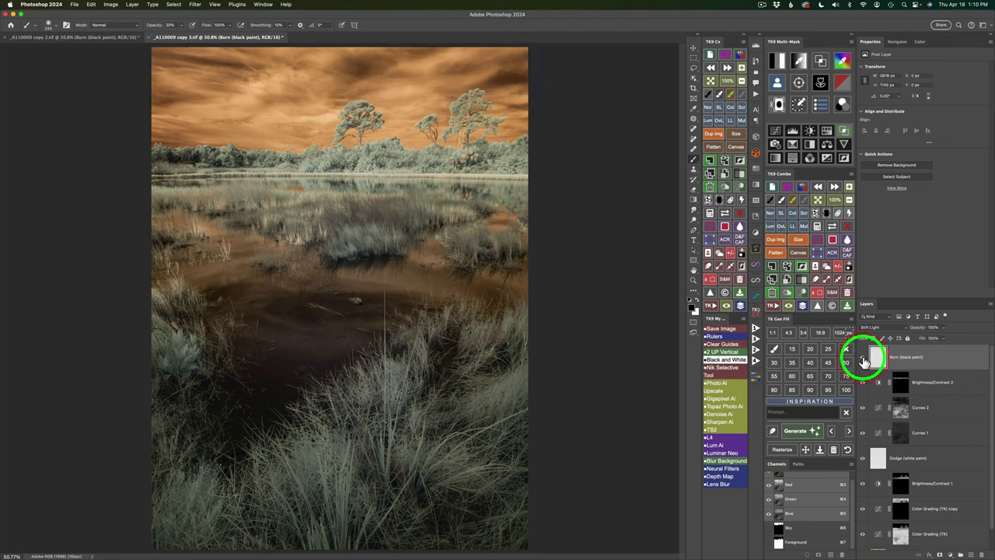
key(v)
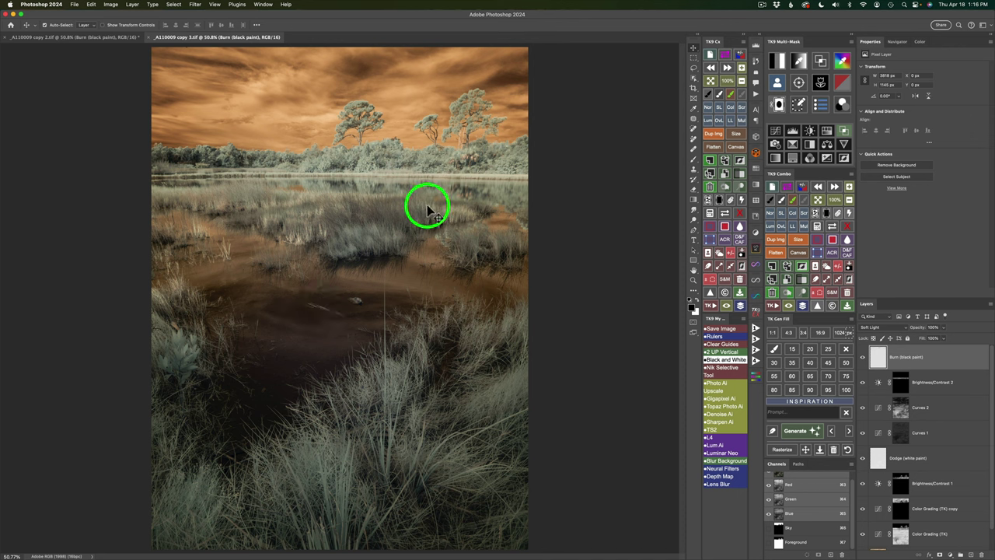
- Add a second Burn (black paint) layer restricted to Darks 1 with Blend If, and paint along the tree line at 10% brush opacity
click(789, 293)
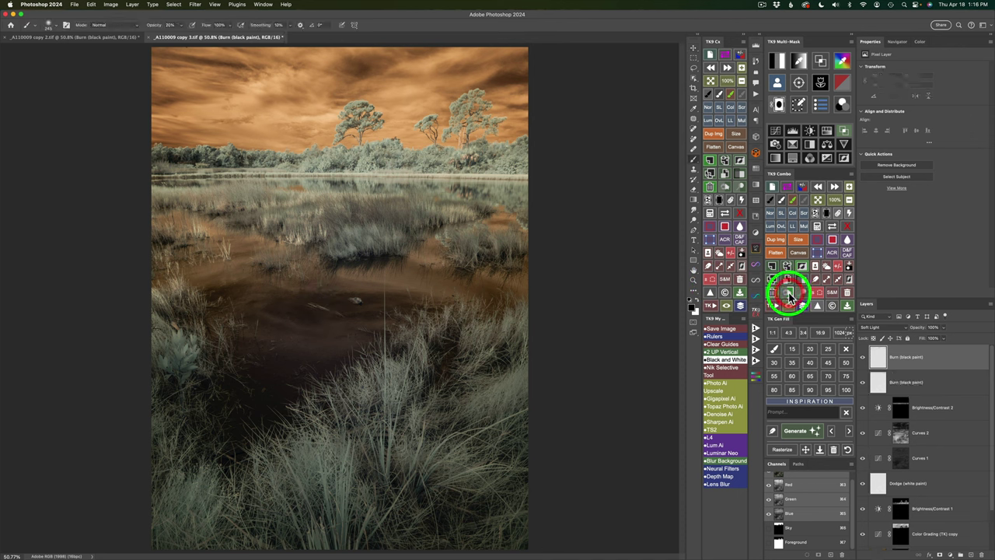
click(846, 133)
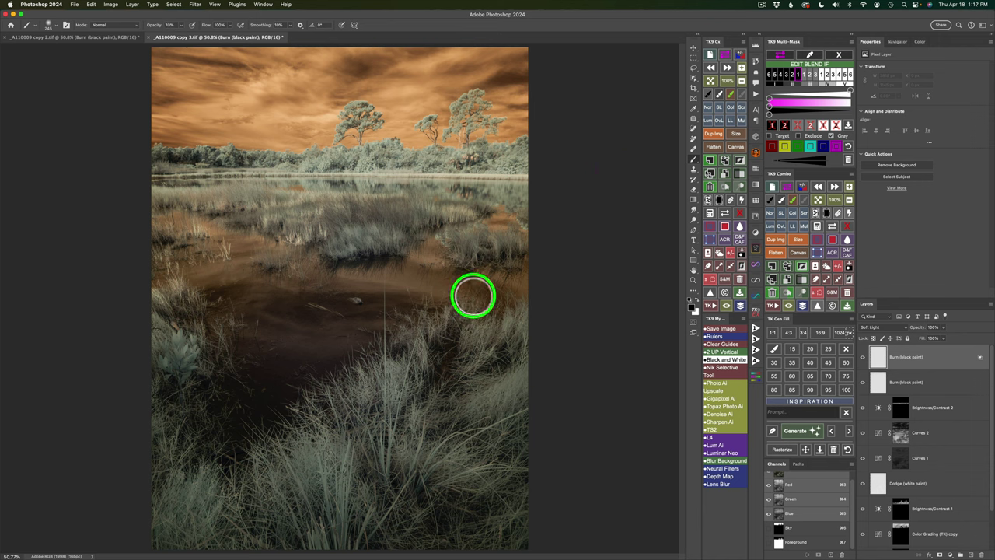
drag(437, 164, 380, 161)
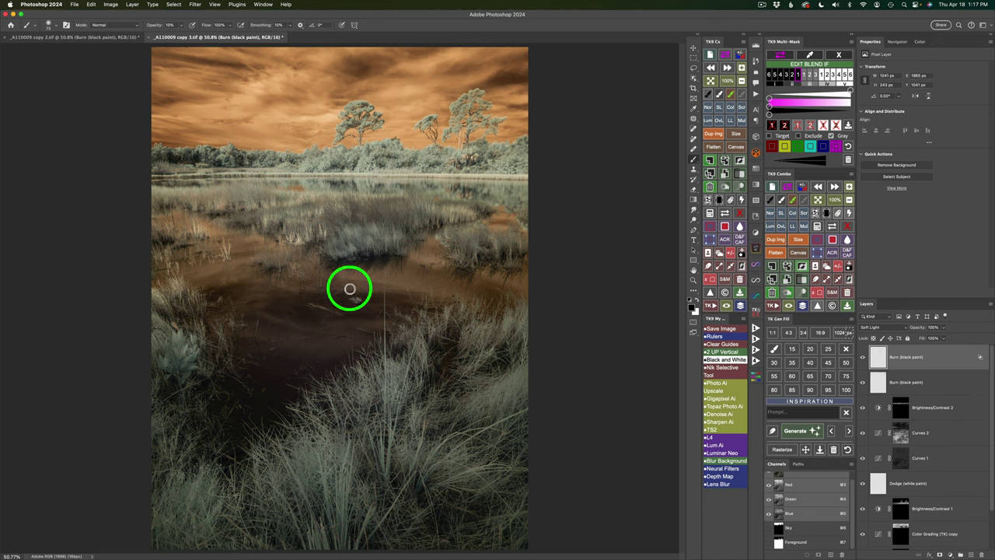
- Set the brush opacity to 5% and burn the dark water across the middle of the marsh
key(0)
key(5)
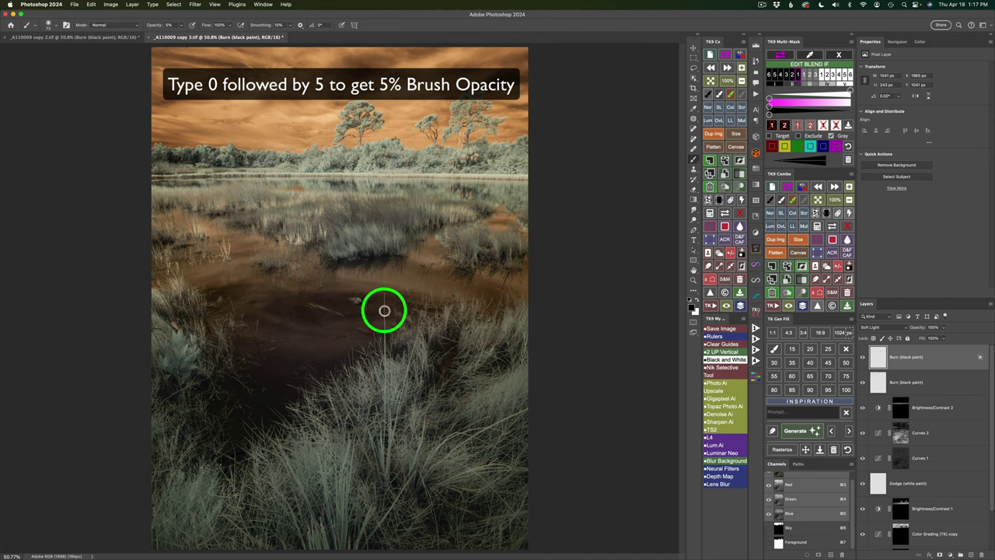
mouse_move(379, 294)
mouse_down()
mouse_move(374, 307)
mouse_move(366, 296)
mouse_move(403, 299)
mouse_up()
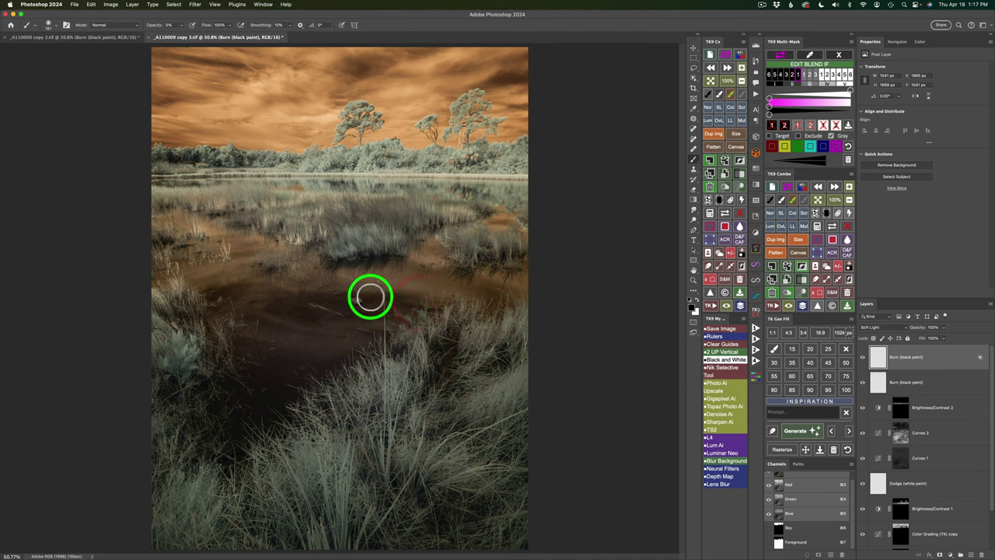
click(412, 299)
click(499, 299)
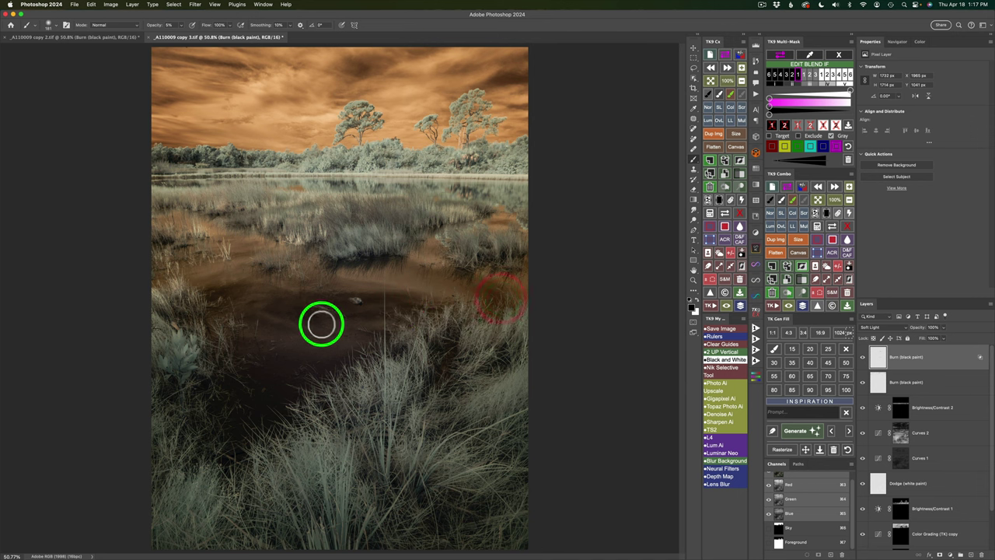
click(392, 313)
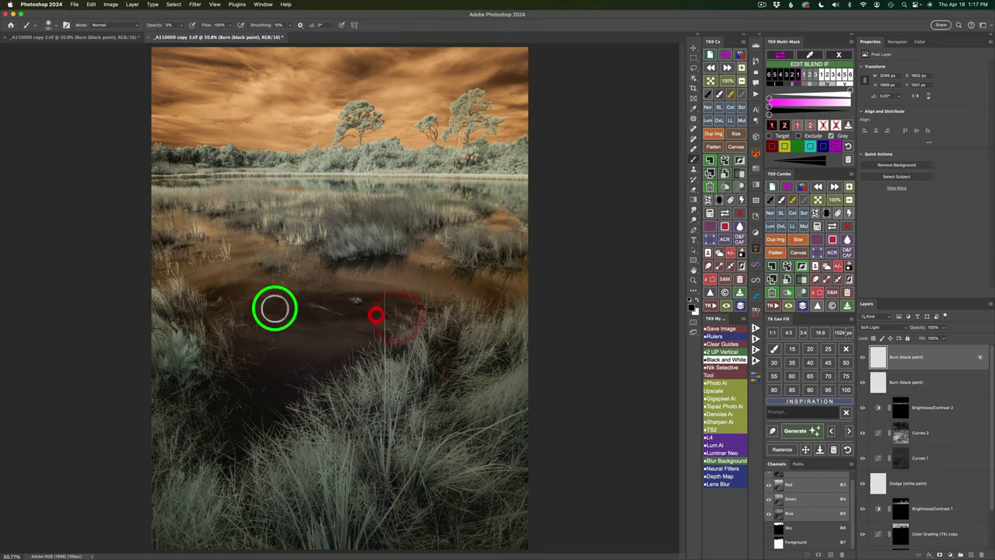
click(208, 304)
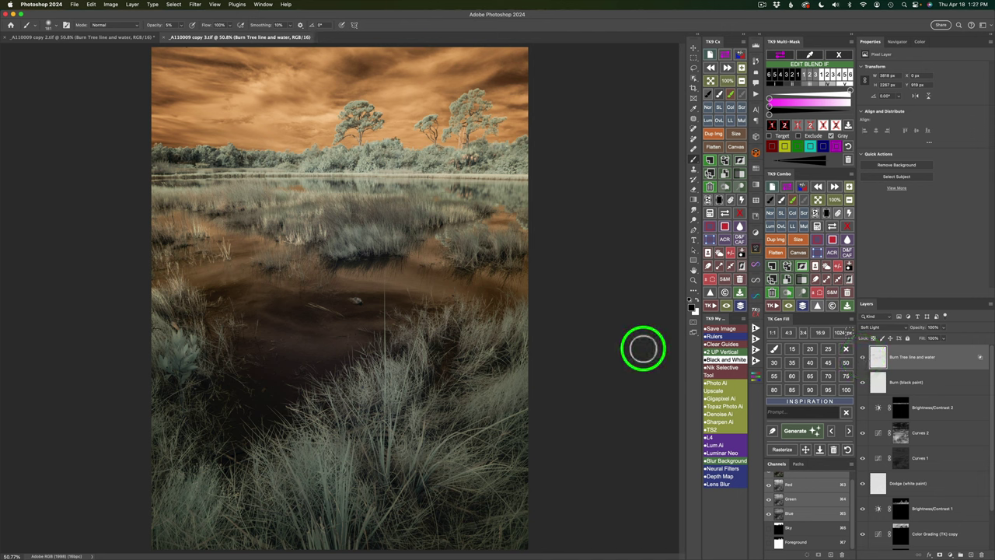
- Run the TK Vignette action with a Gaussian Blur radius of 407.4 pixels and set the Vignette layer's opacity to 20%
click(713, 306)
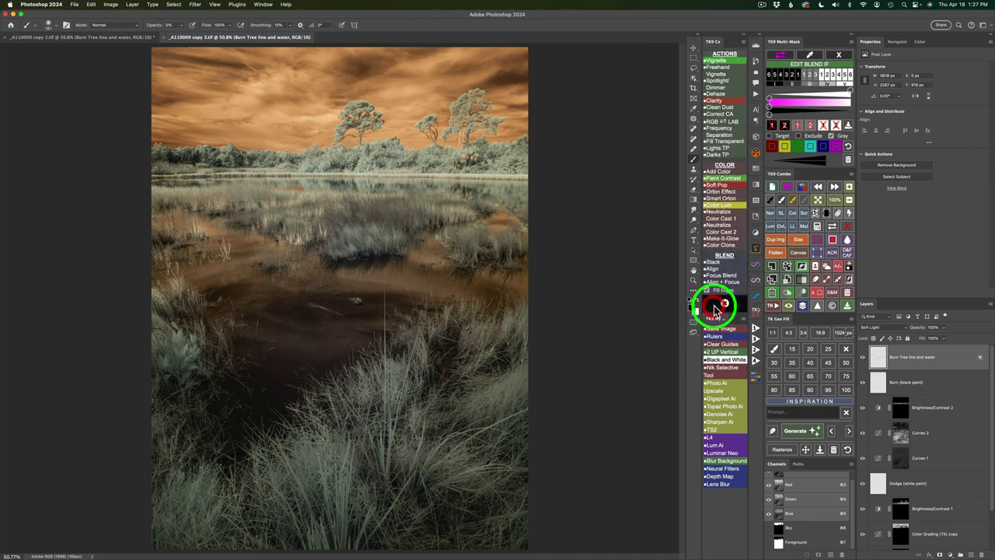
click(719, 61)
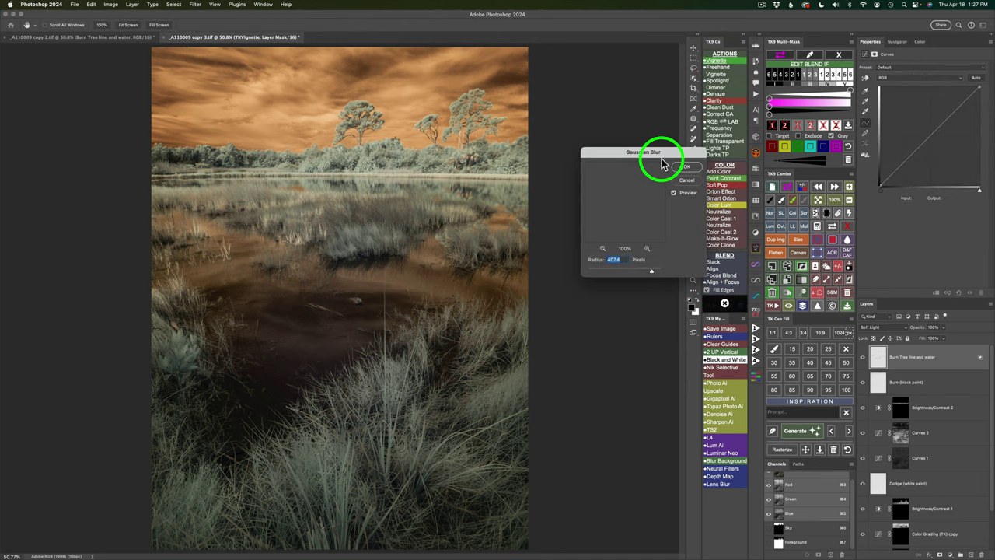
click(688, 167)
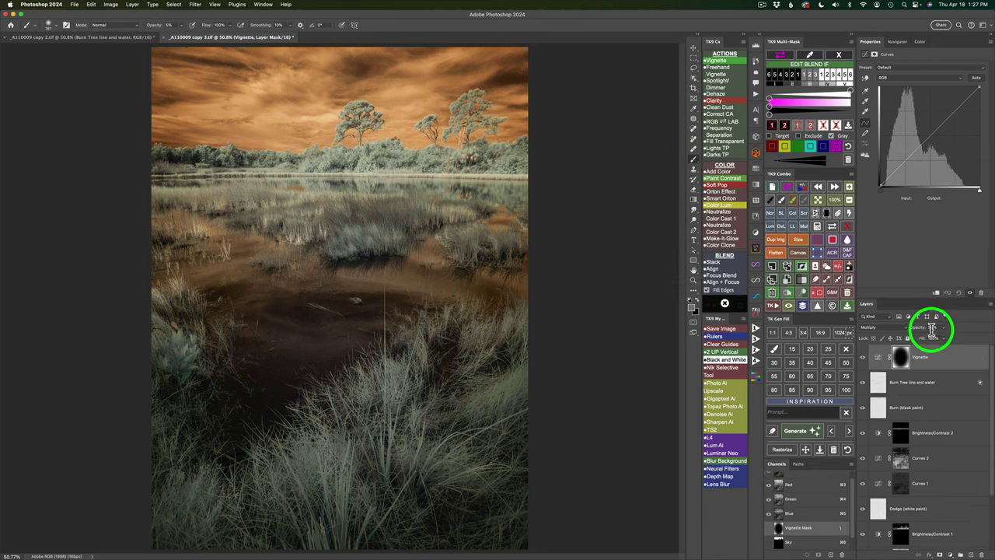
drag(942, 329, 941, 344)
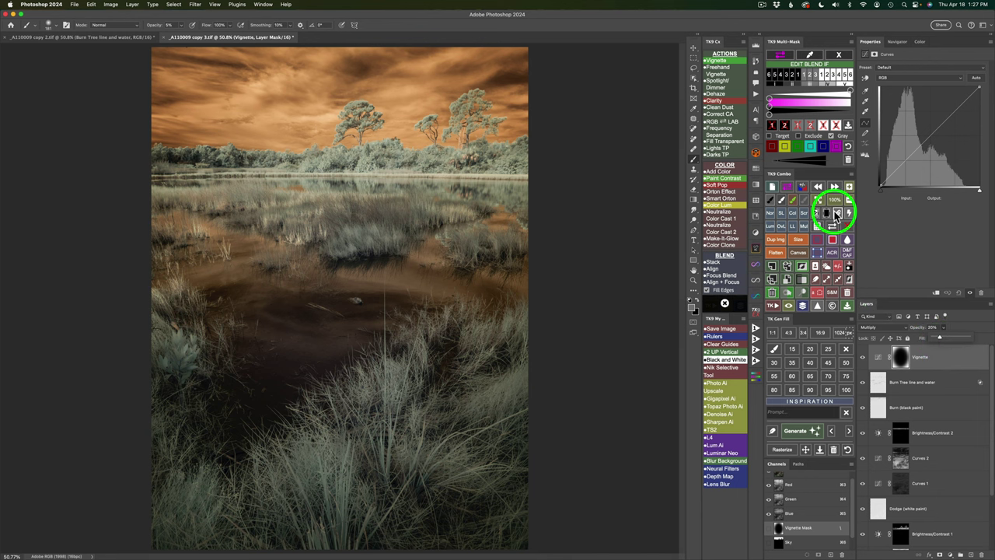
- Restrict the Vignette layer with Blend If preset 2, compare the image with and without the vignette, and leave the Blend If controls
click(772, 126)
click(785, 126)
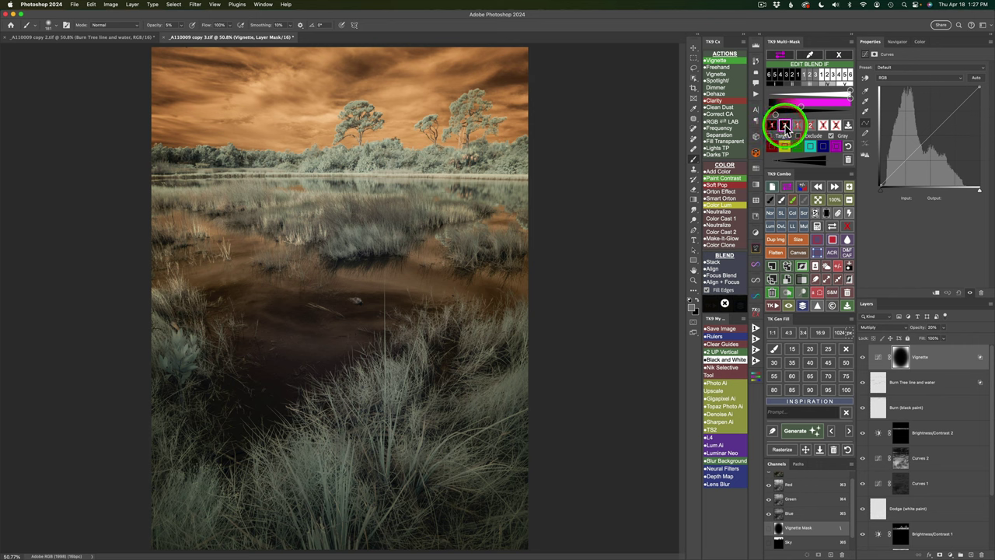
click(862, 357)
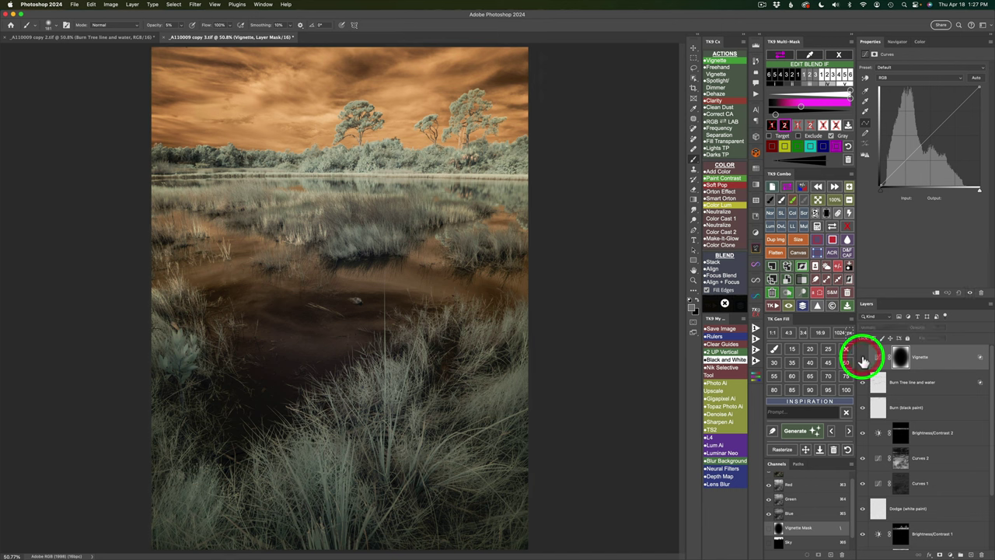
click(862, 357)
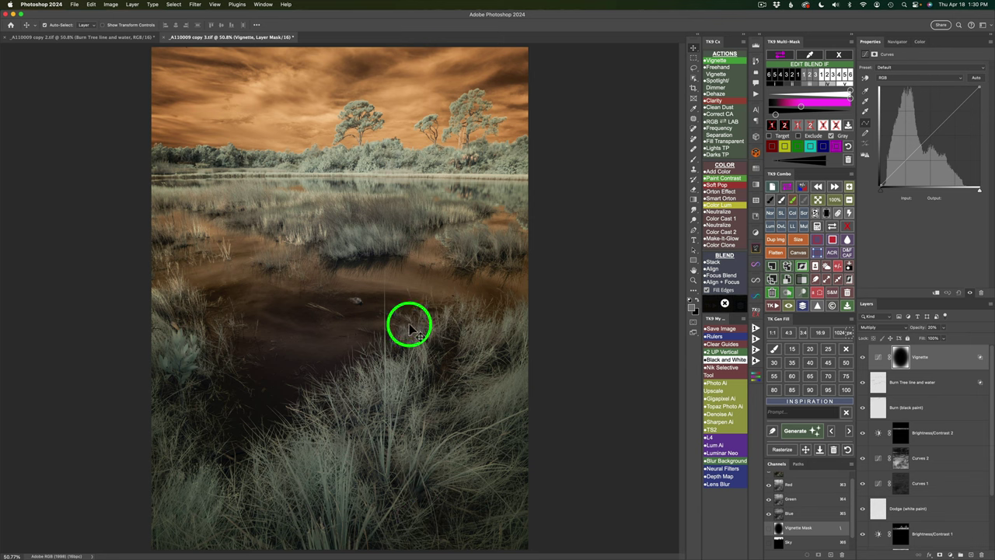
click(614, 260)
click(653, 391)
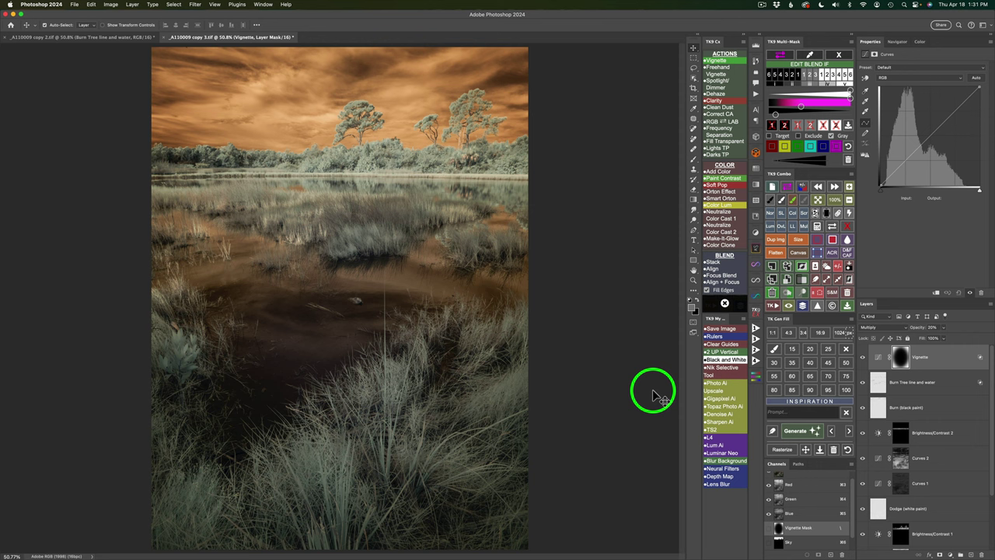
click(841, 56)
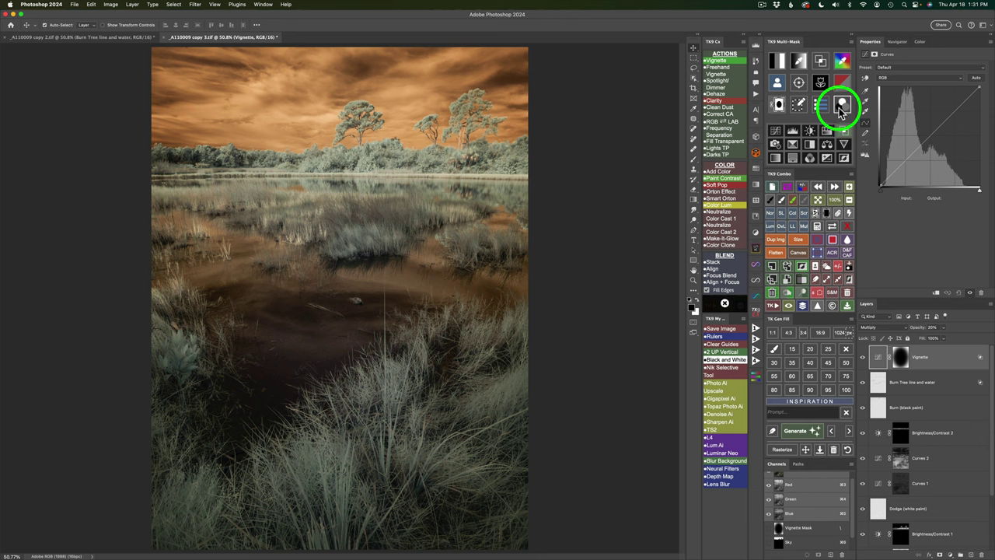
- Generate a Midtones 2 luminosity mask and apply it to a new Curves adjustment layer above the Vignette
click(782, 63)
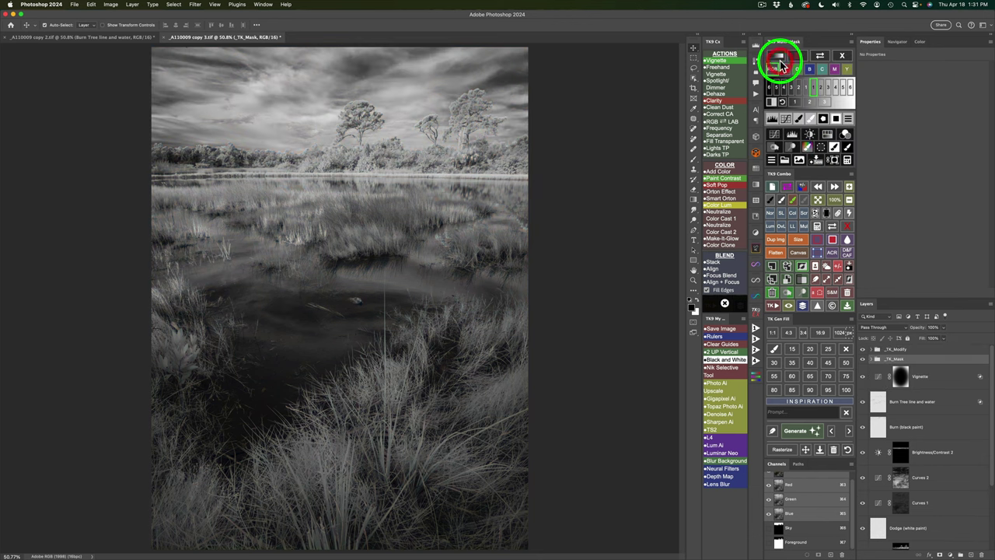
click(810, 103)
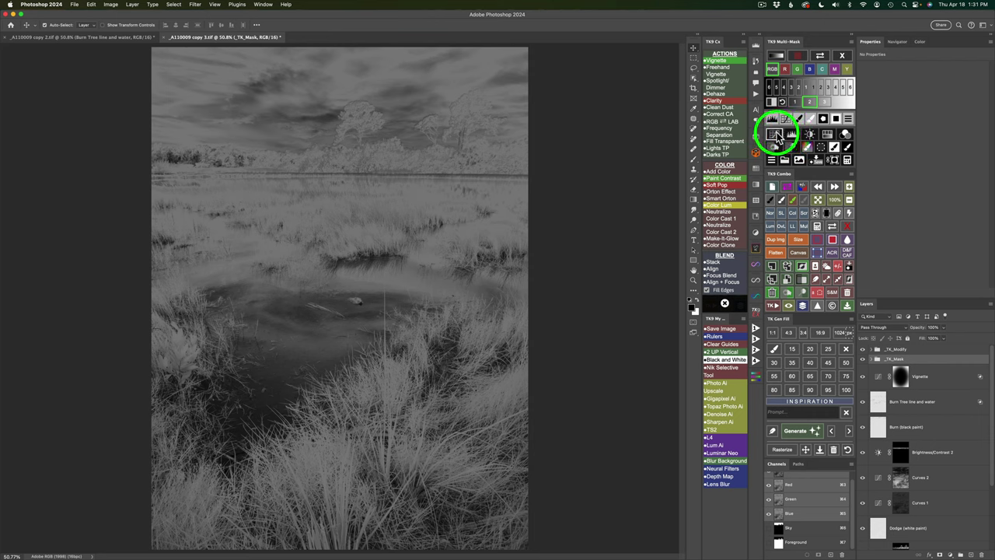
click(778, 136)
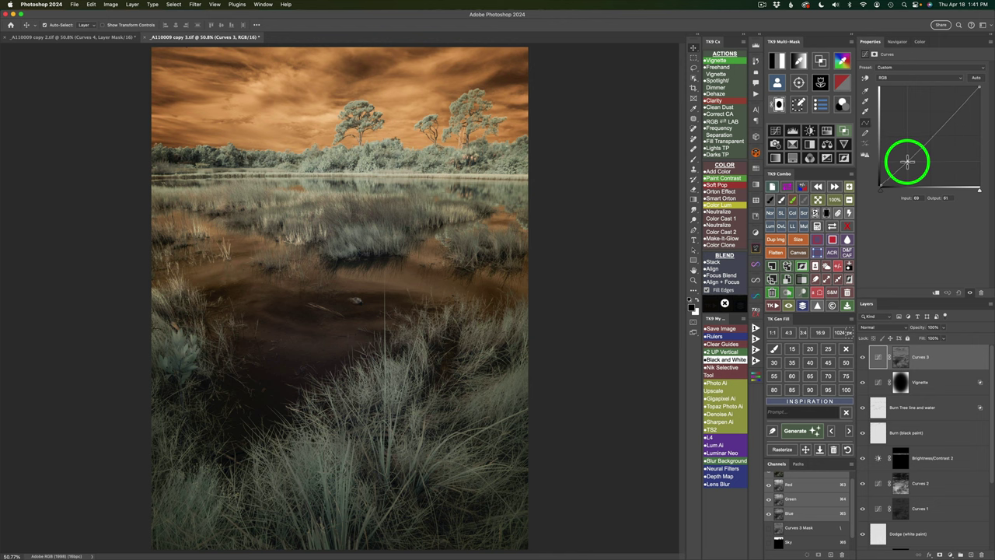
- Anchor the highlights of the Curves 3 curve, lower its shadow point to input 70, output 57, and compare the layer on and off
click(956, 111)
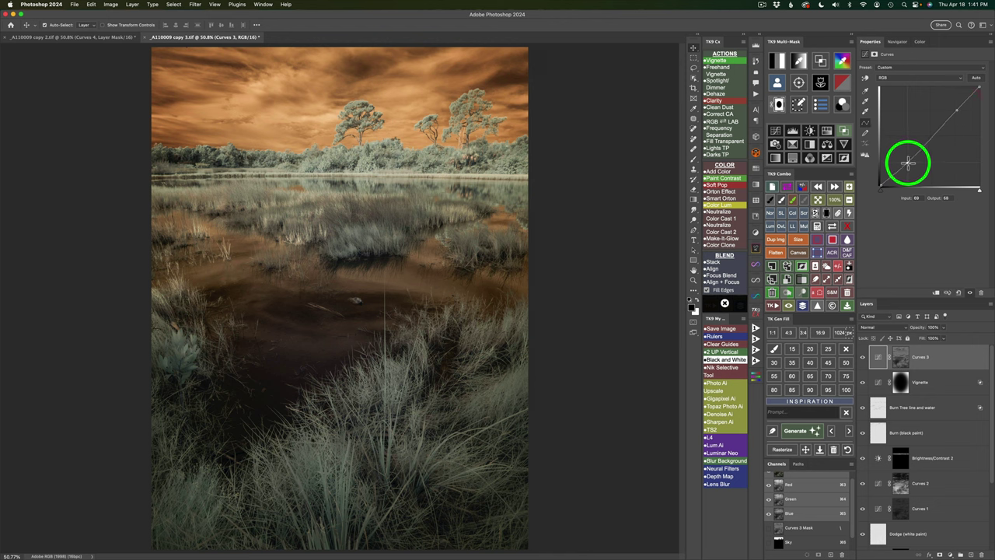
drag(908, 162, 908, 164)
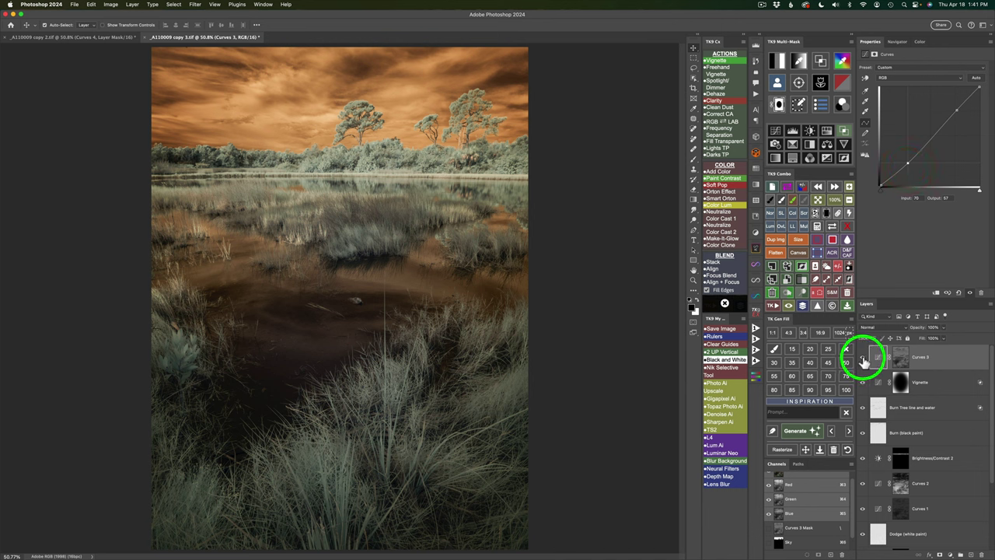
click(863, 359)
click(864, 359)
click(863, 359)
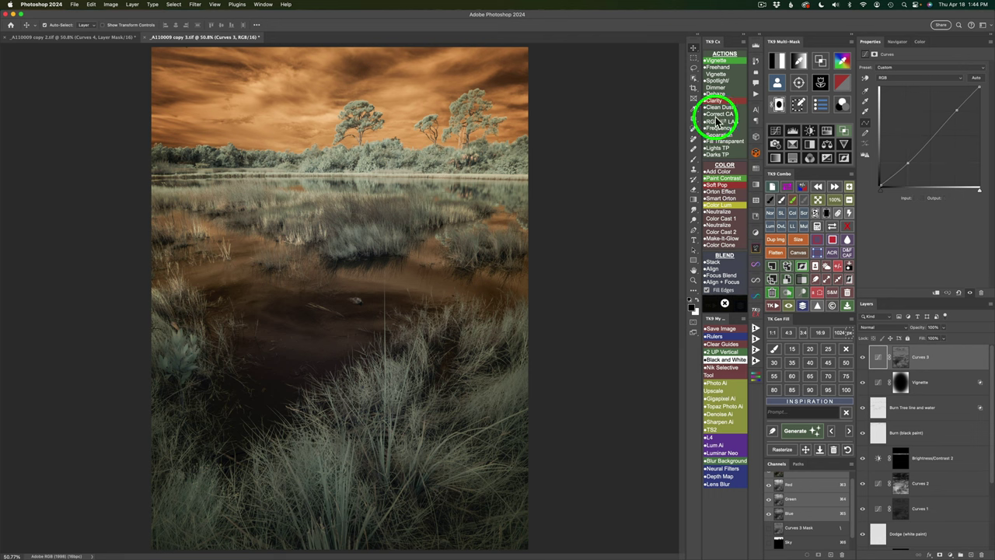
- Add a Curves adjustment layer in Multiply mode with a black mask and set its opacity to 20%
click(778, 129)
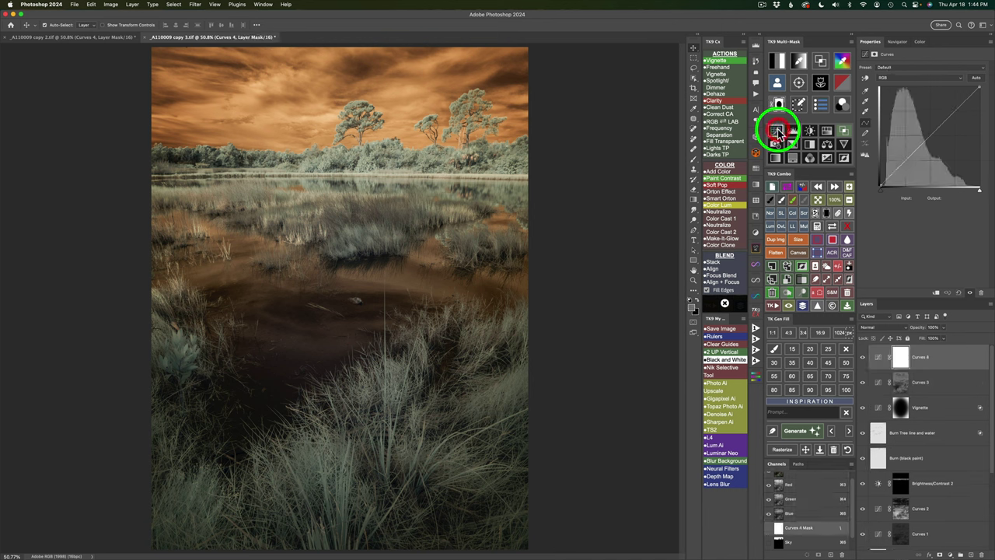
click(827, 213)
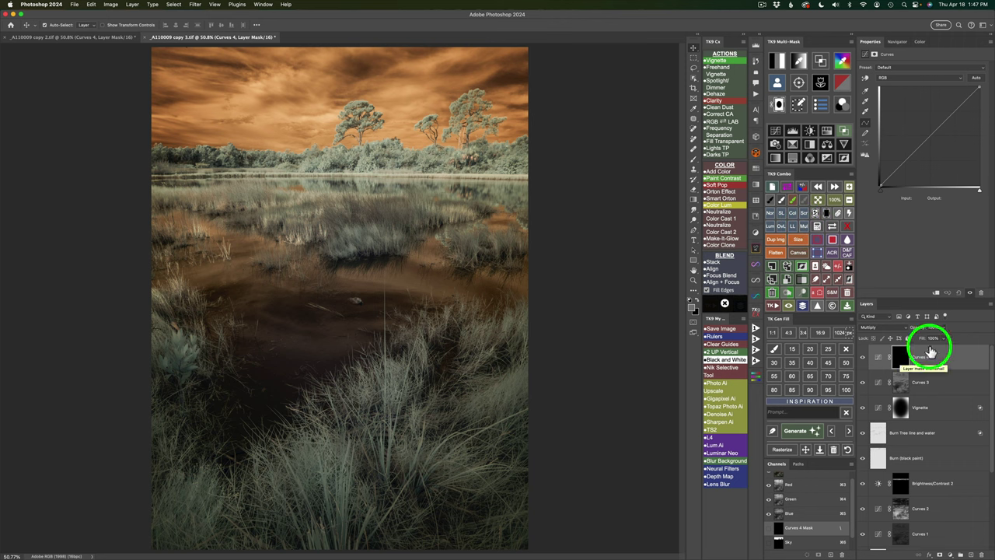
drag(943, 339, 917, 342)
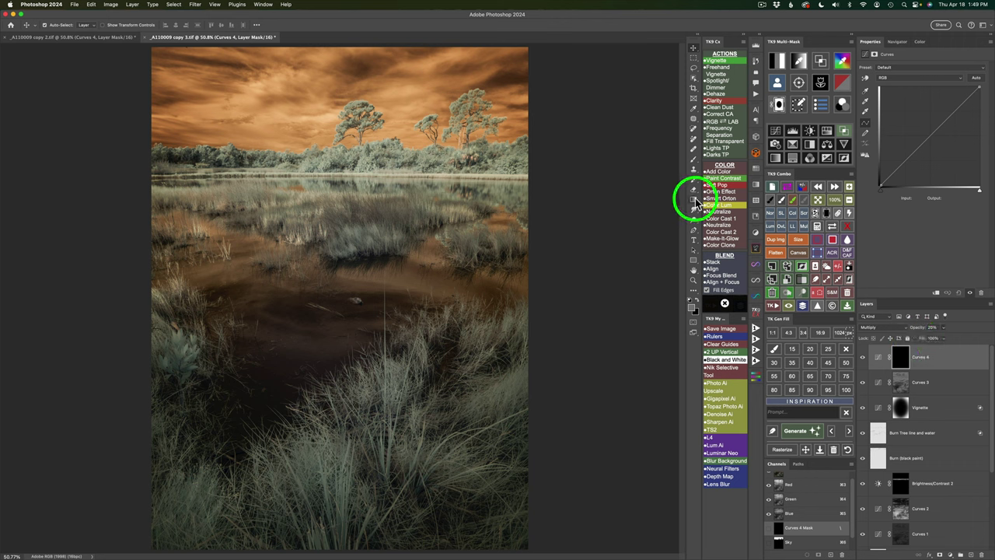
- Draw a linear gradient on the Curves 4 mask from the sky's upper edge down to the treetops, and compare the layer on and off
click(695, 200)
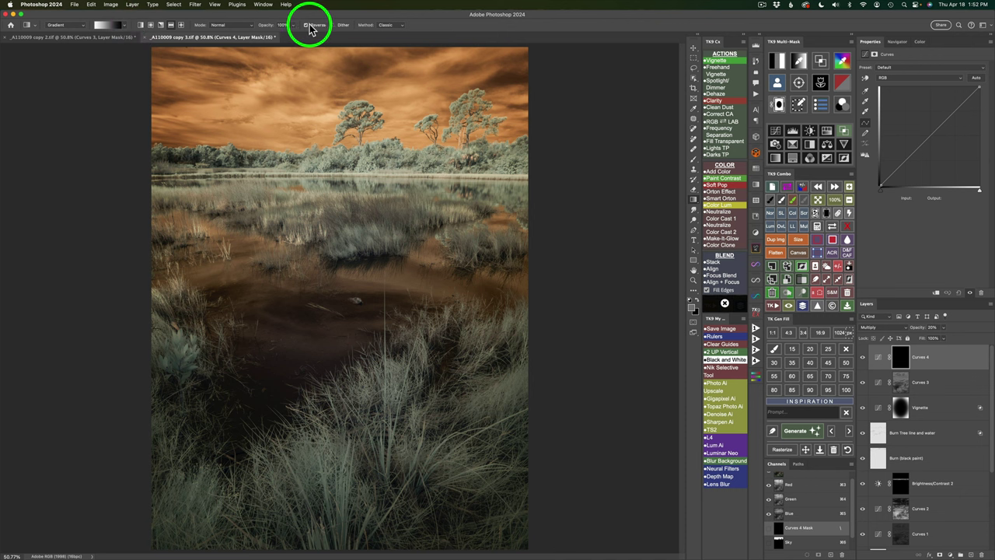
click(142, 25)
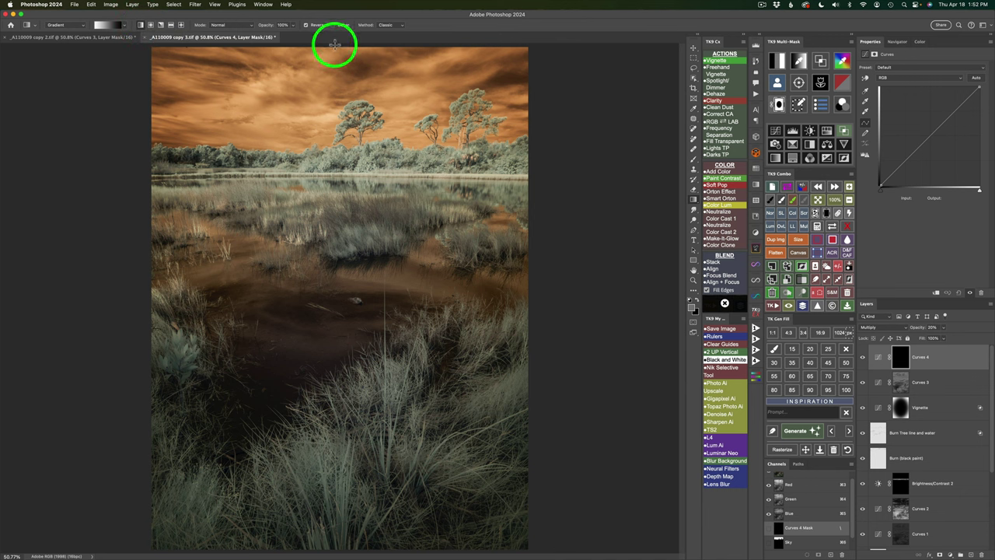
drag(335, 45, 334, 117)
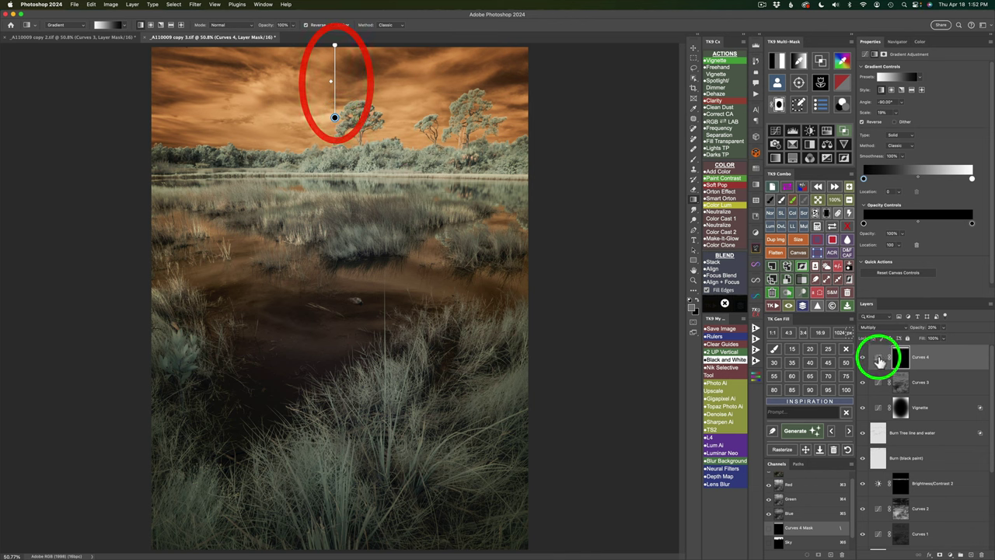
click(879, 359)
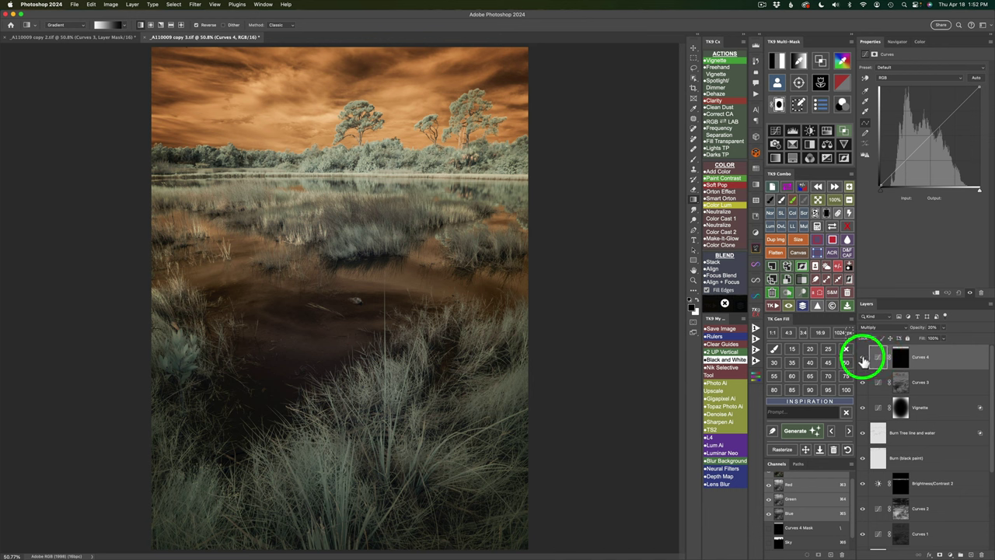
click(863, 358)
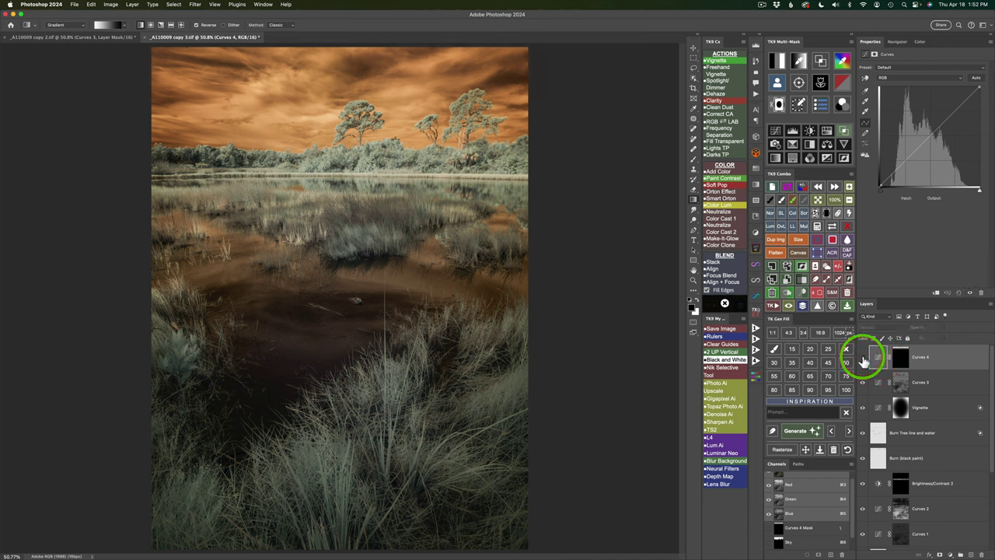
click(863, 358)
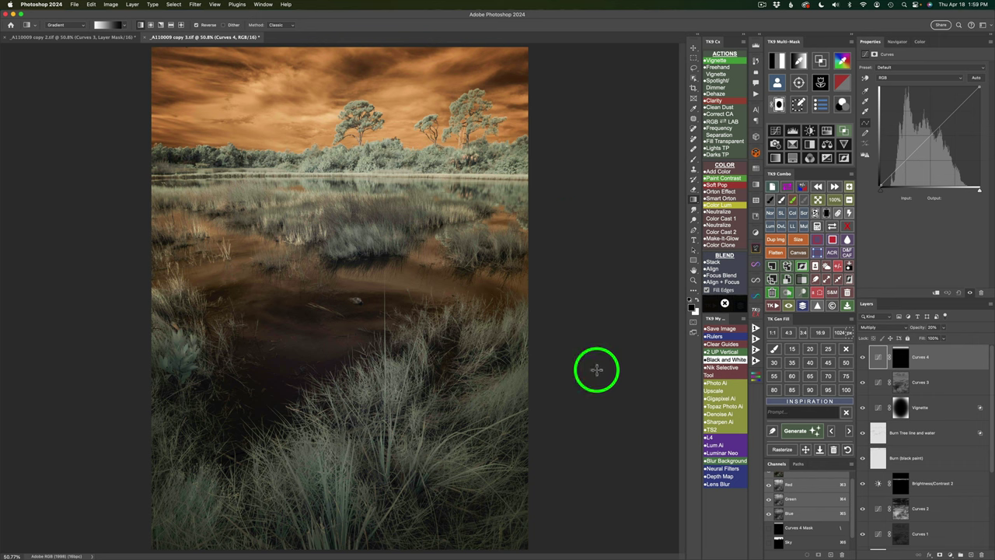
- Open the TK Magic Mixer, add a black-and-white Magic Mixer layer, and try several random channel mixes
click(757, 376)
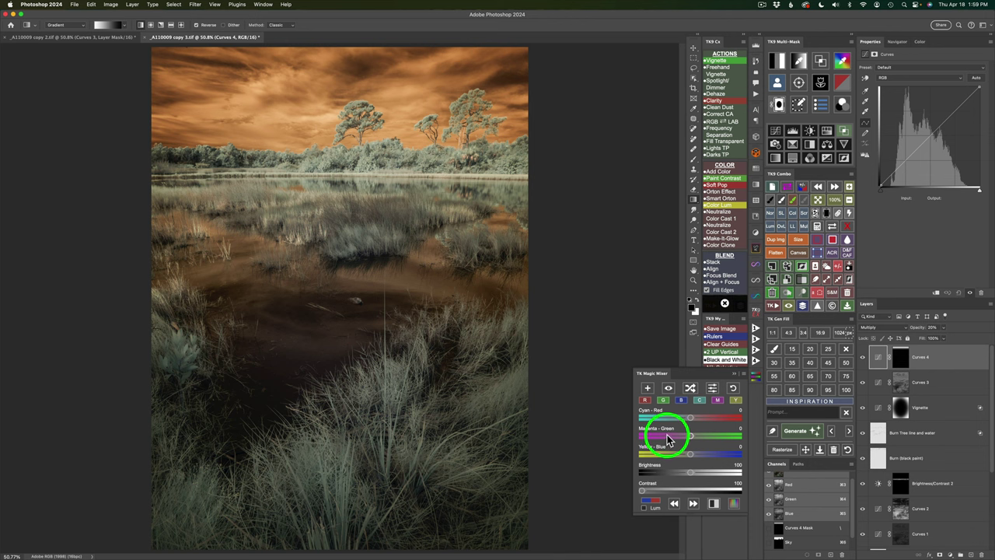
click(649, 389)
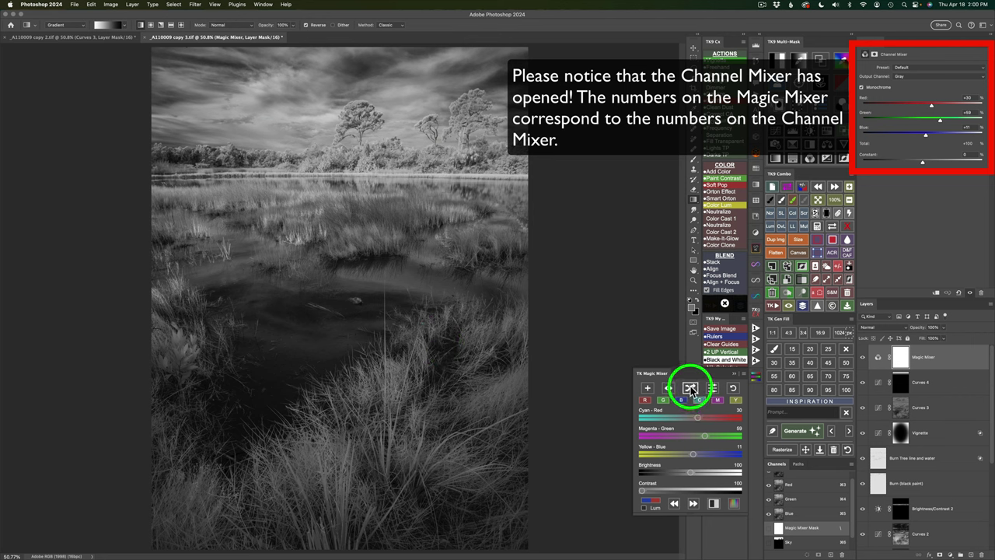
click(691, 386)
click(690, 387)
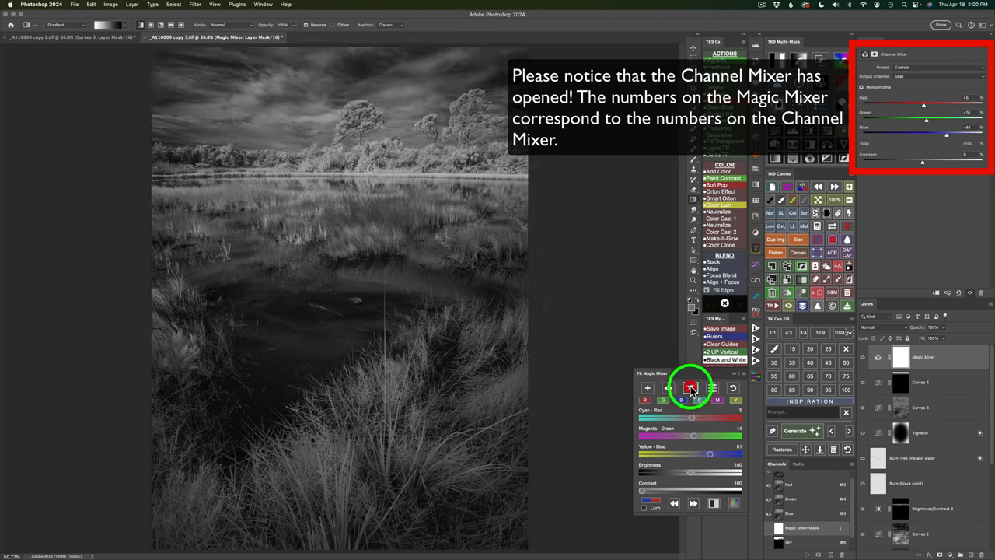
click(690, 387)
click(690, 387)
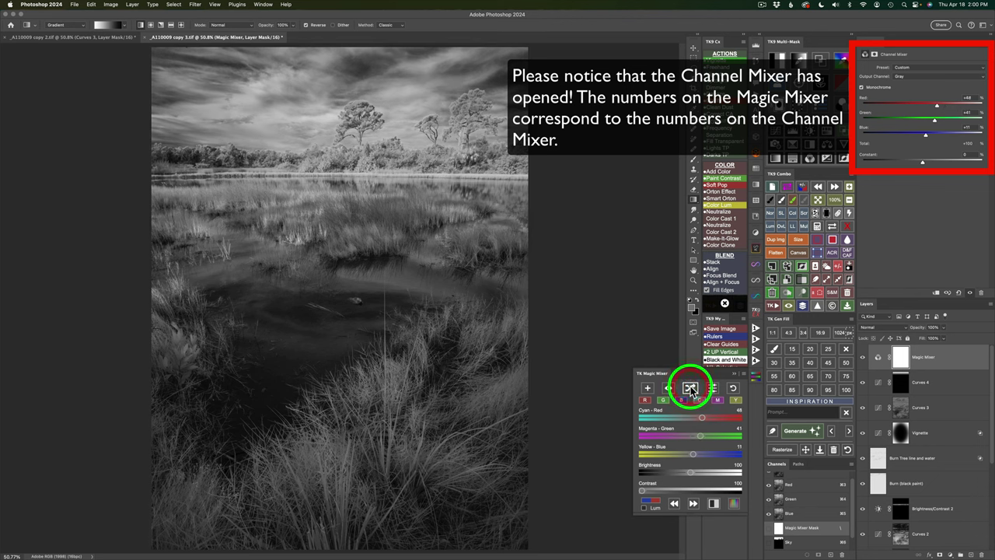
- Try the red, green, blue, cyan, magenta and yellow channel presets on the Magic Mixer layer
click(644, 402)
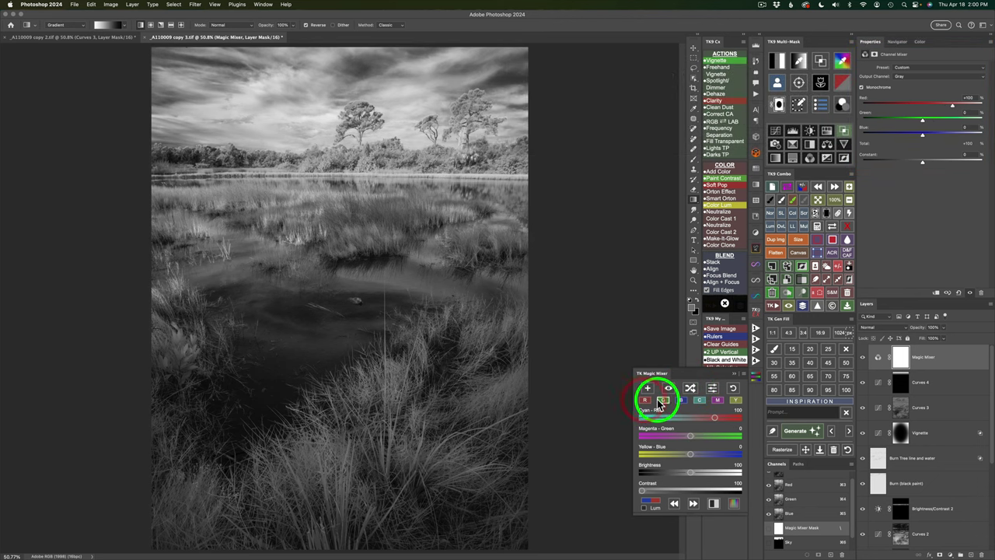
click(663, 400)
click(681, 401)
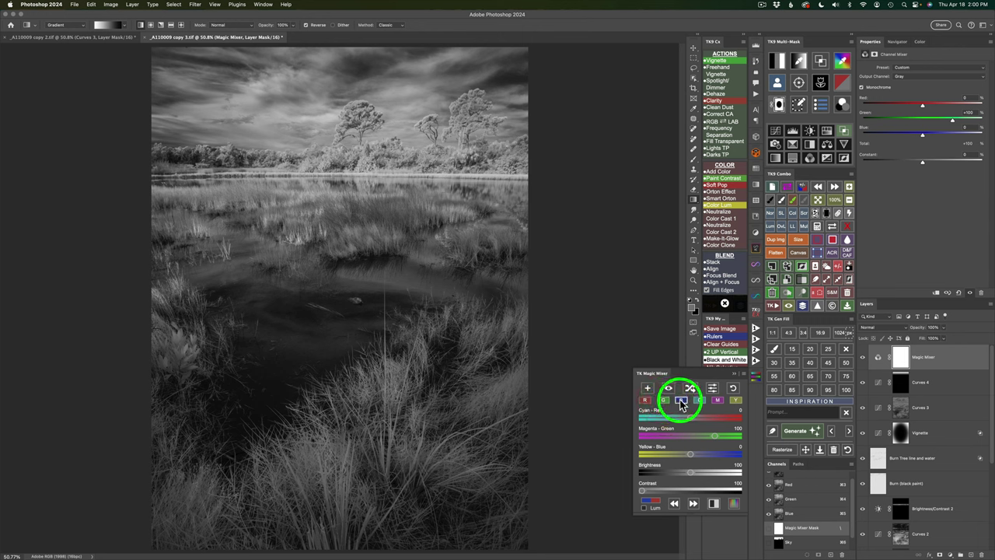
click(699, 401)
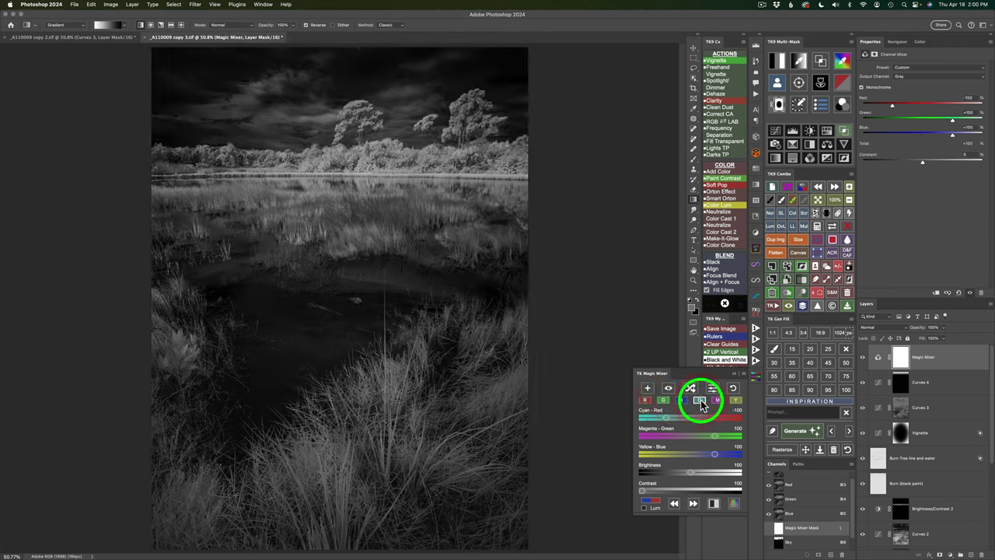
click(718, 401)
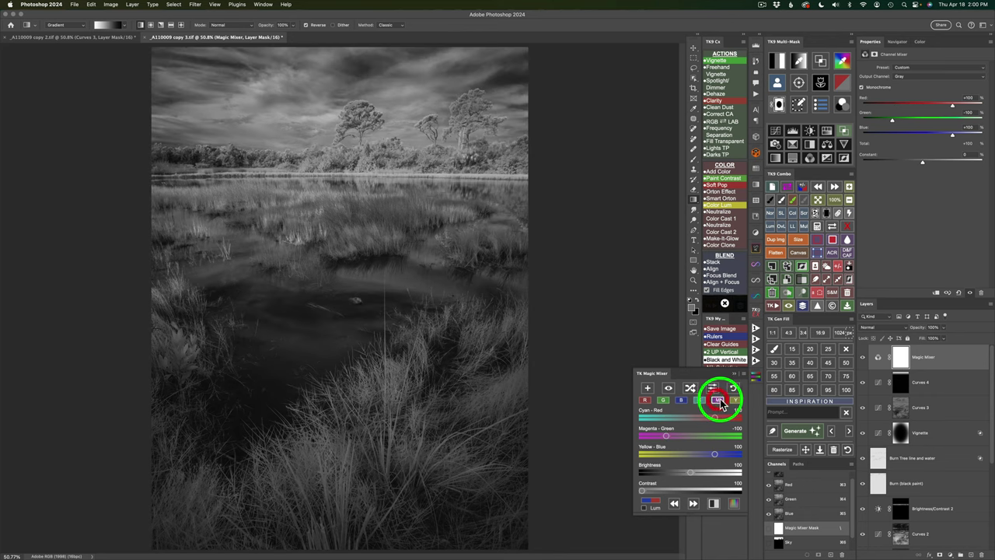
click(734, 400)
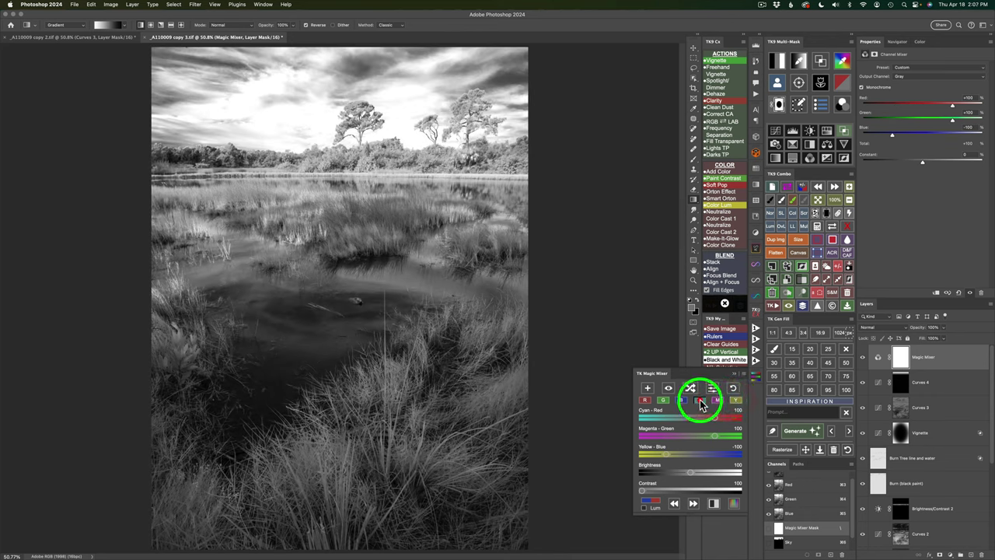
- Apply the cyan preset to the Magic Mixer layer, ease Cyan-Red to -80 and raise Brightness to 125
click(700, 401)
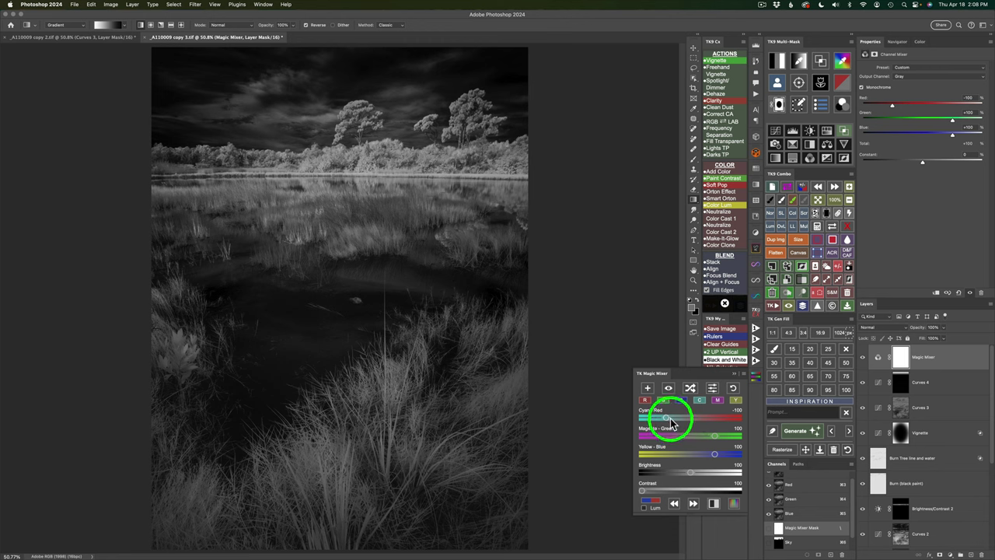
mouse_move(666, 419)
mouse_down()
mouse_move(710, 429)
mouse_move(661, 420)
mouse_move(667, 414)
mouse_up()
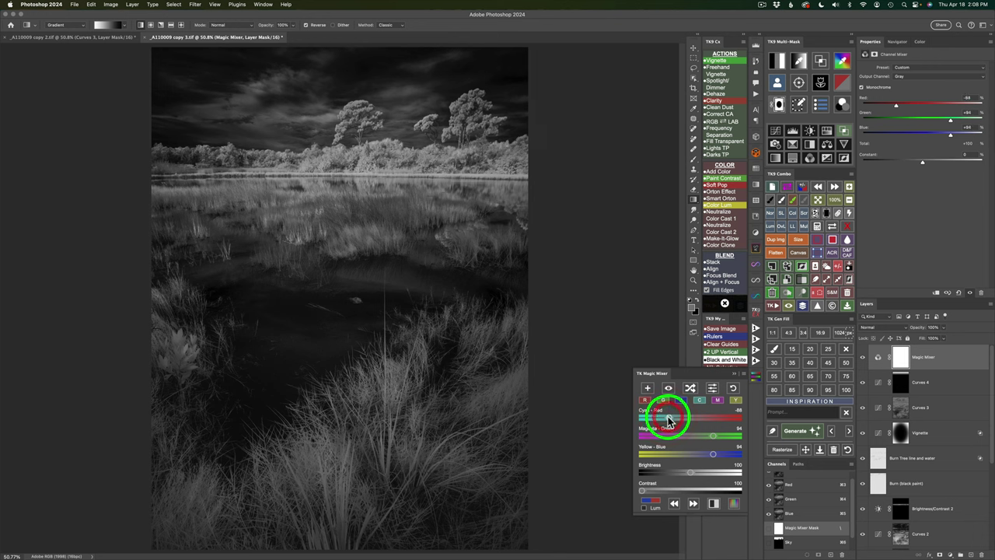
click(690, 474)
drag(691, 476, 703, 474)
drag(670, 420, 677, 422)
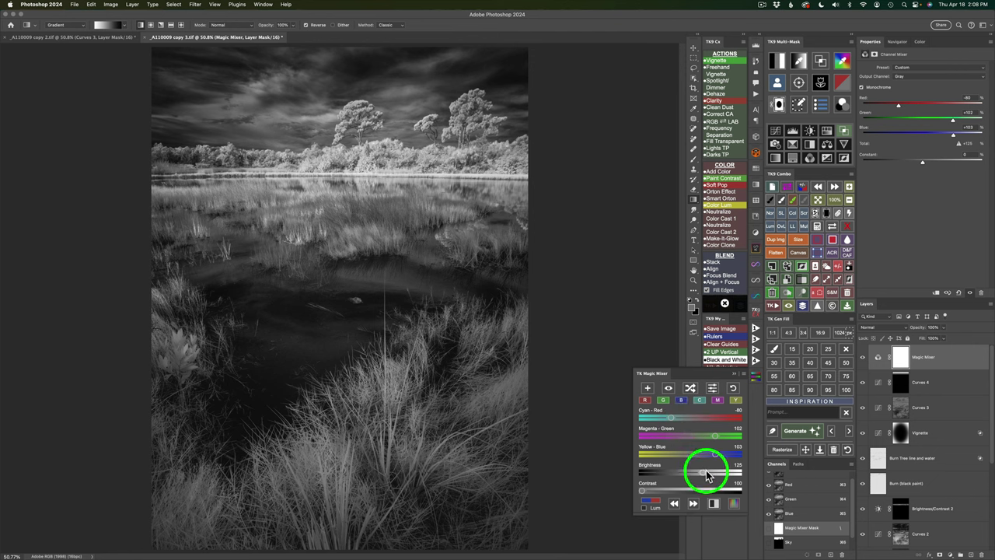
- Fine-tune the Magic Mixer with Brightness 130, Contrast 169 and Magenta-Green 81
drag(705, 476, 707, 476)
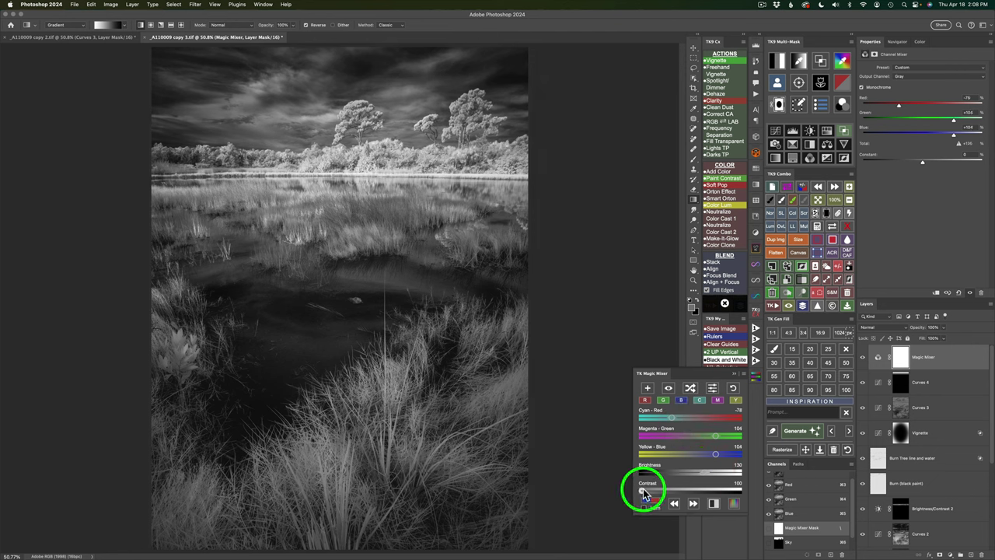
drag(645, 489, 712, 493)
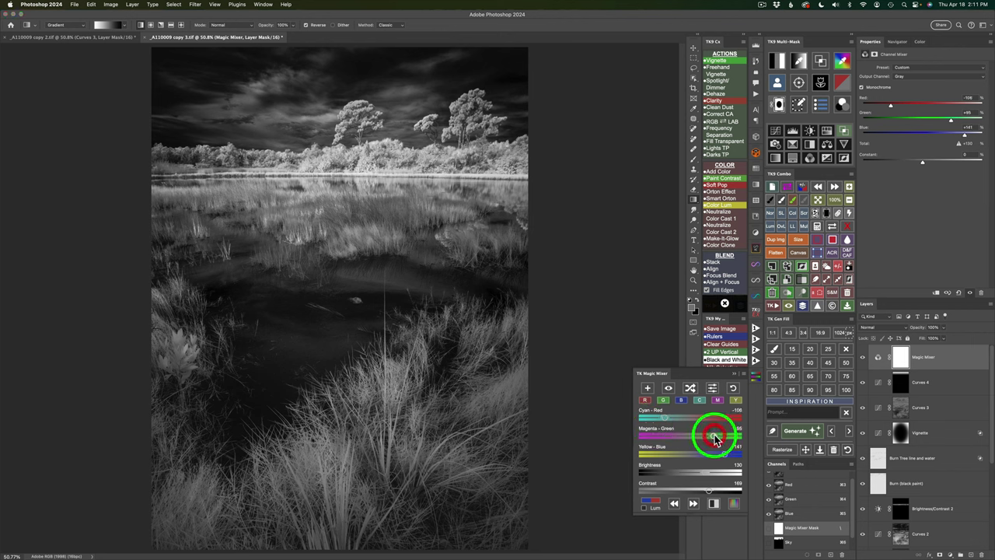
drag(715, 435, 707, 437)
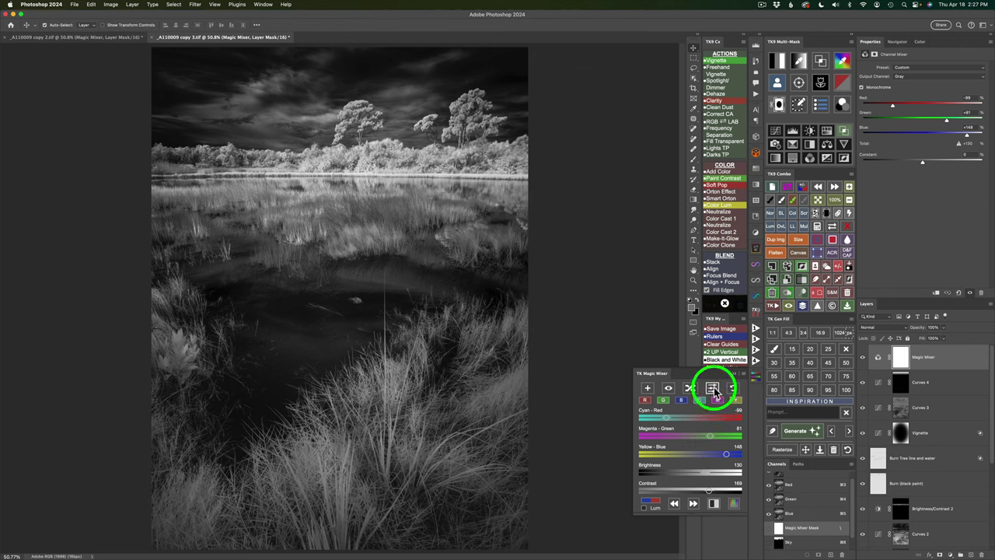
- Apply the saved Infrared 3 preset to the Magic Mixer layer and return to the mixer controls
click(713, 390)
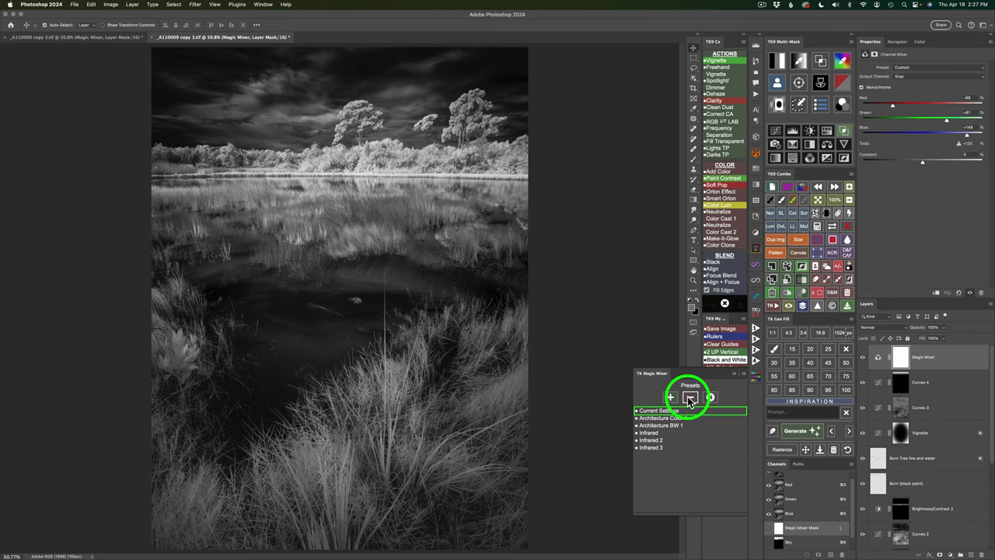
click(652, 448)
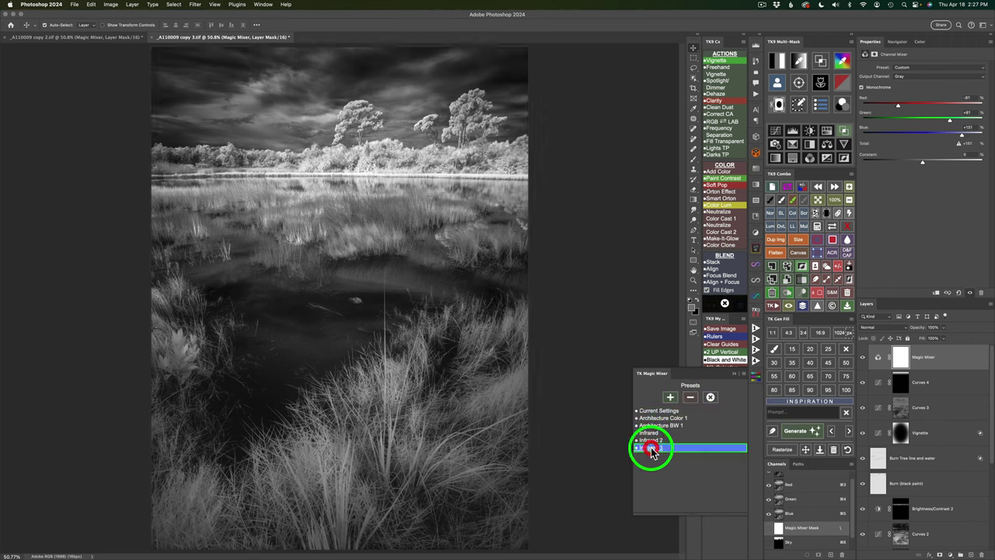
click(711, 397)
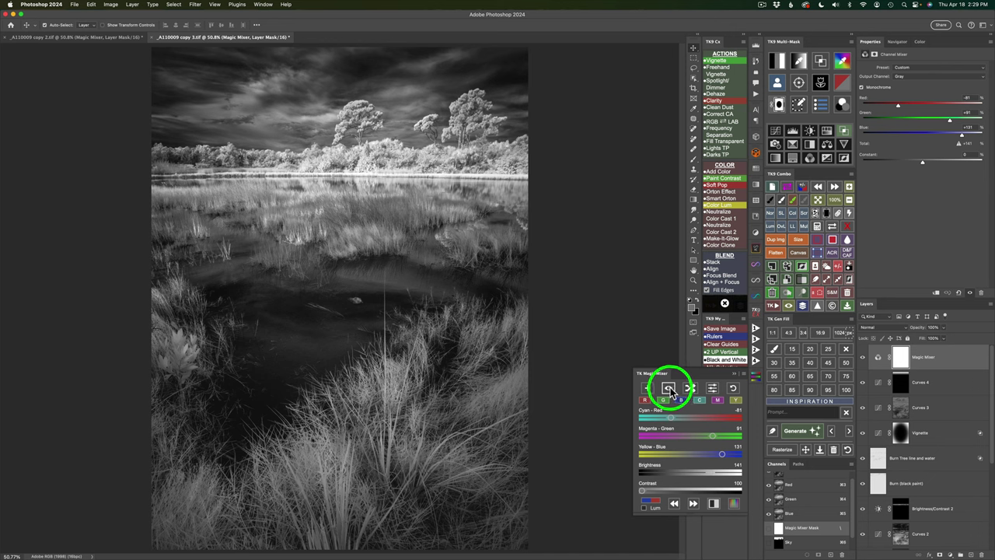
- Toggle the Magic Mixer layer's visibility to compare the color image with the black-and-white conversion
click(669, 387)
click(669, 388)
click(669, 388)
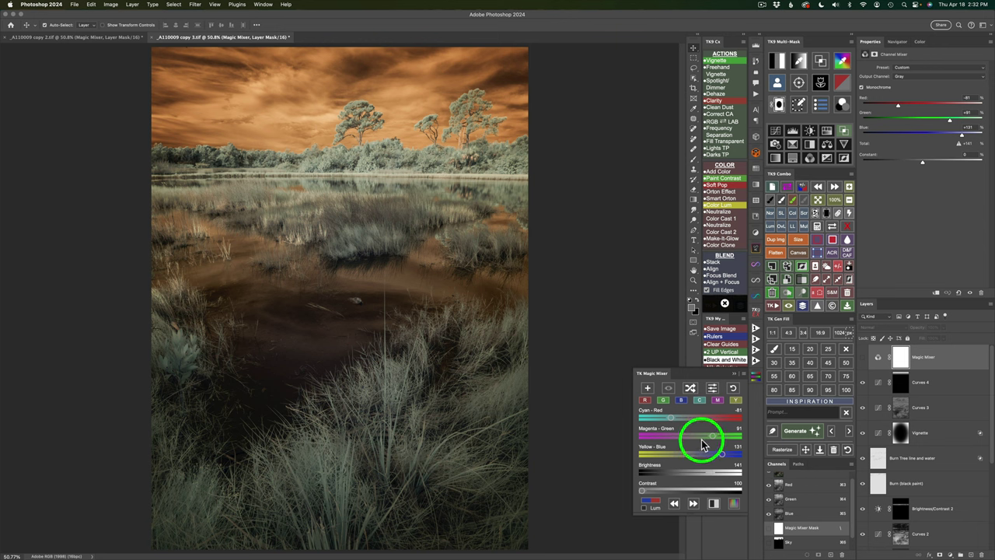
click(669, 389)
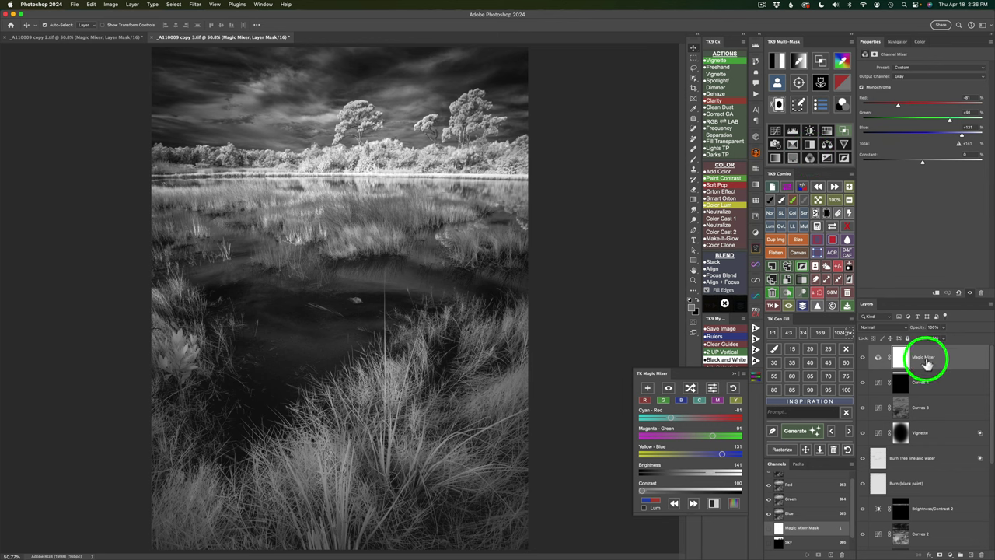
click(903, 356)
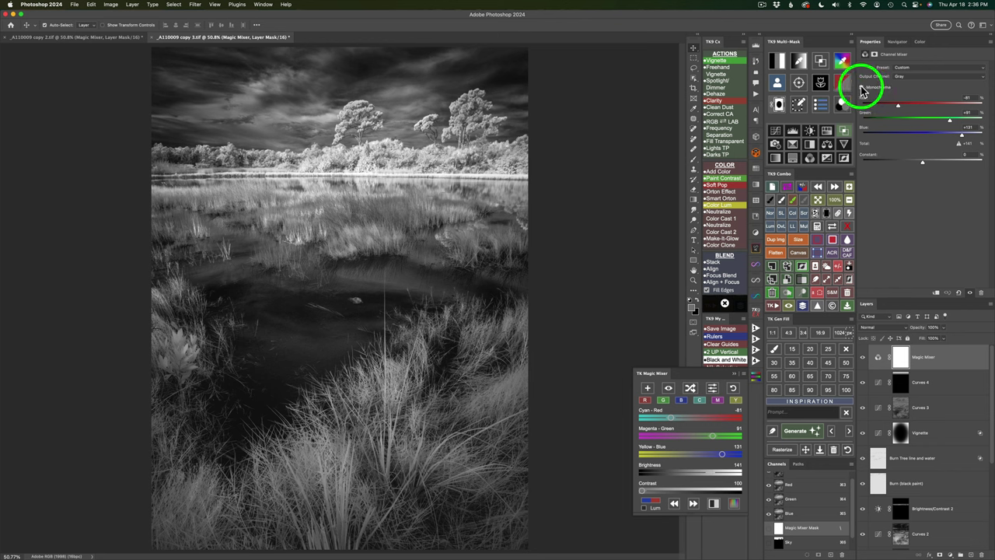
click(970, 126)
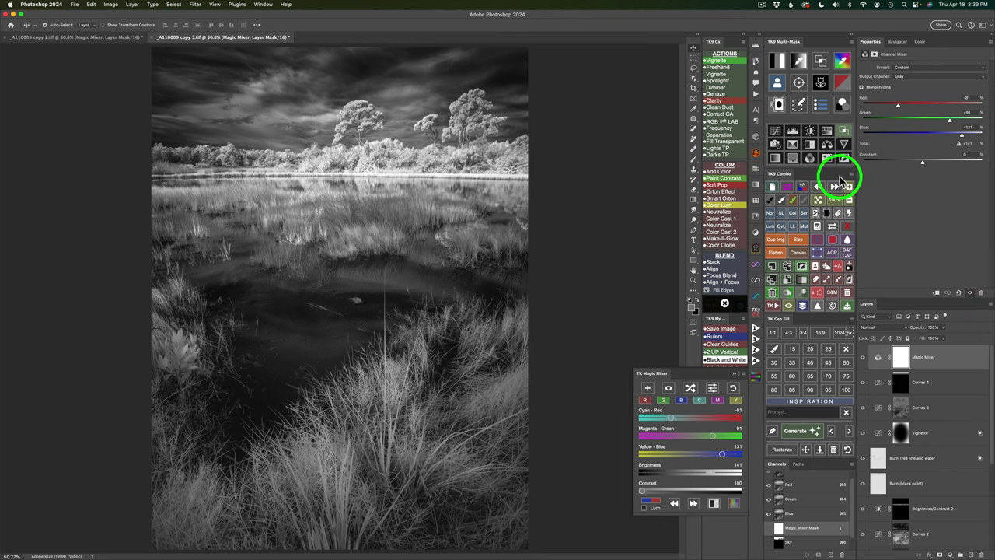
- Add a Curves adjustment layer above the Magic Mixer layer and darken the midtones with a point at input 128, output 114
click(778, 129)
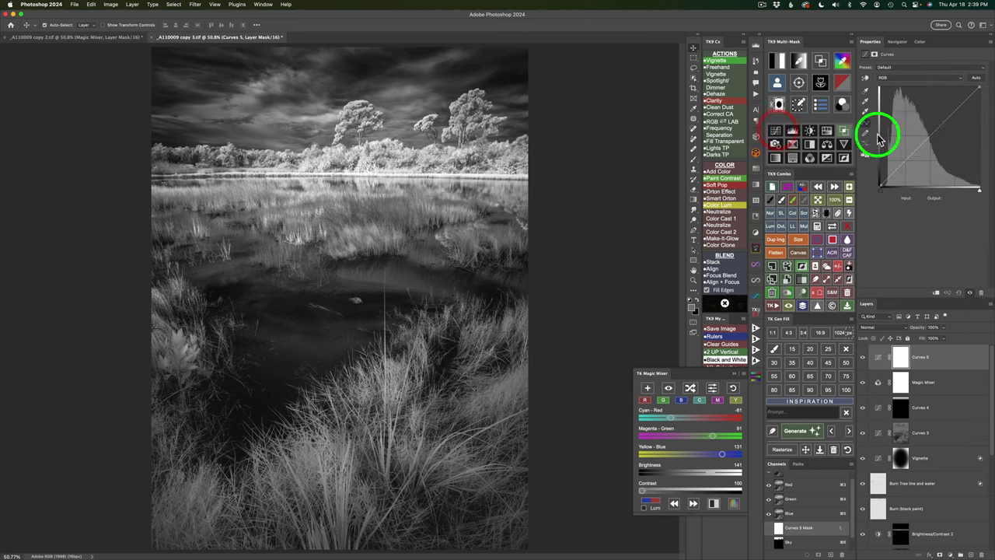
click(930, 135)
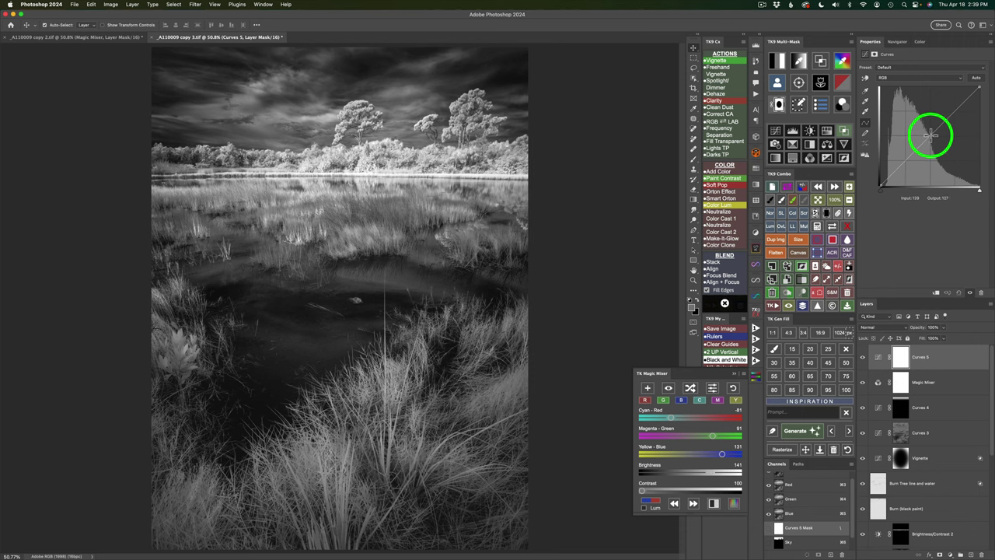
drag(930, 135, 930, 140)
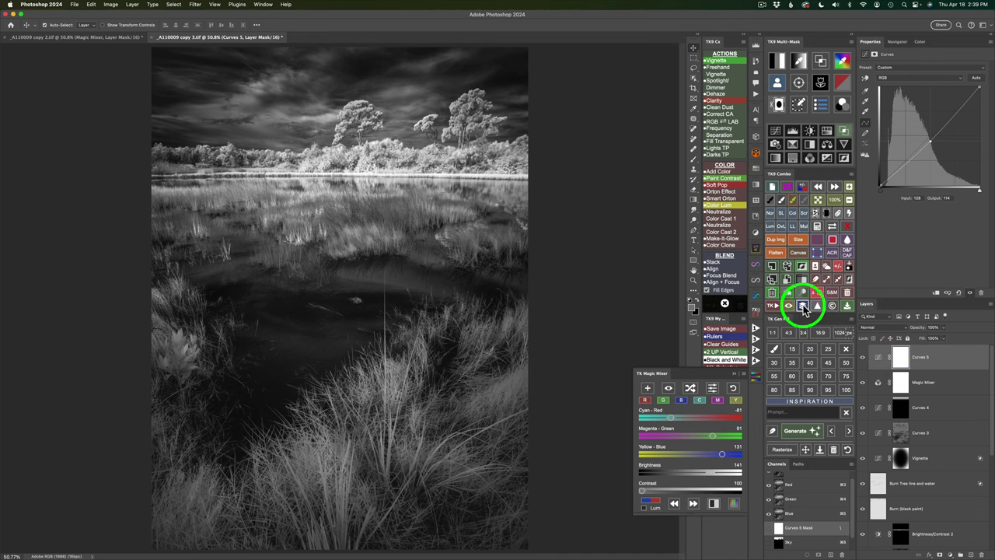
- Compare the finished image with the original and with the color version by toggling all adjustments, the top Curves layer and the Magic Mixer layer
click(804, 308)
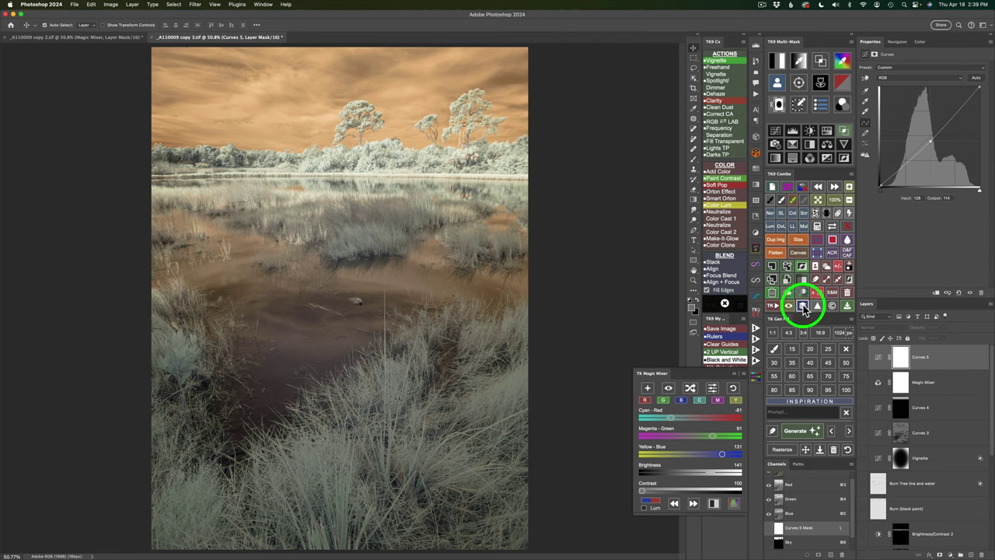
click(804, 308)
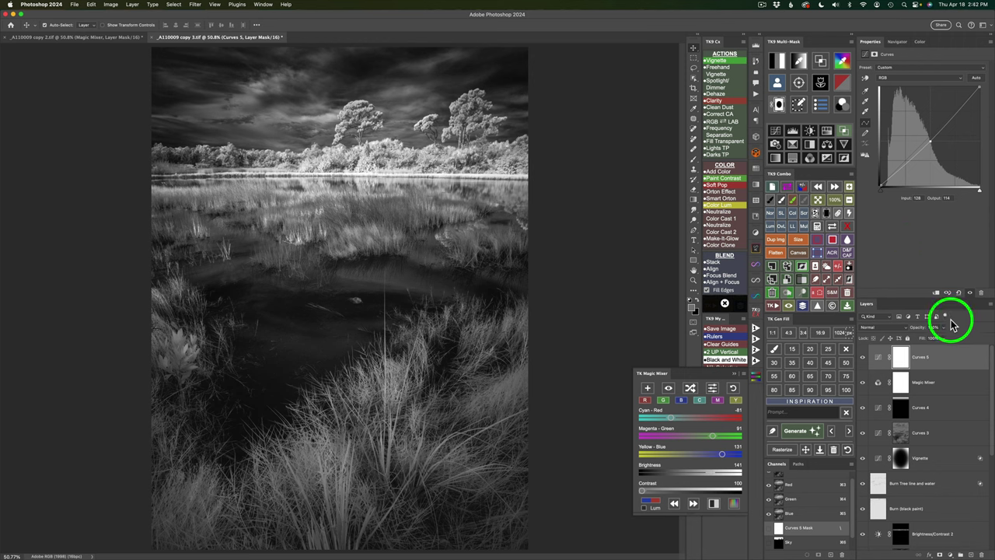
click(863, 359)
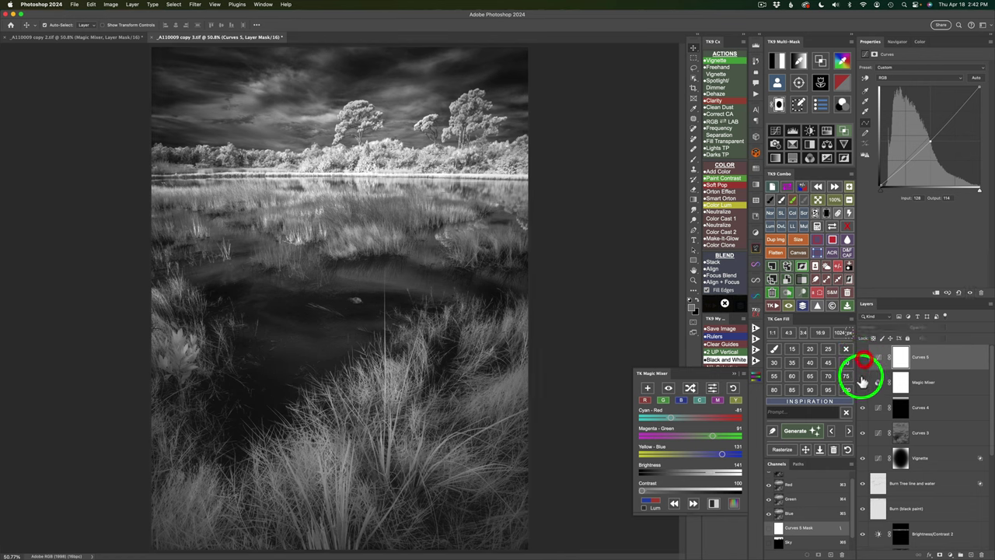
click(862, 381)
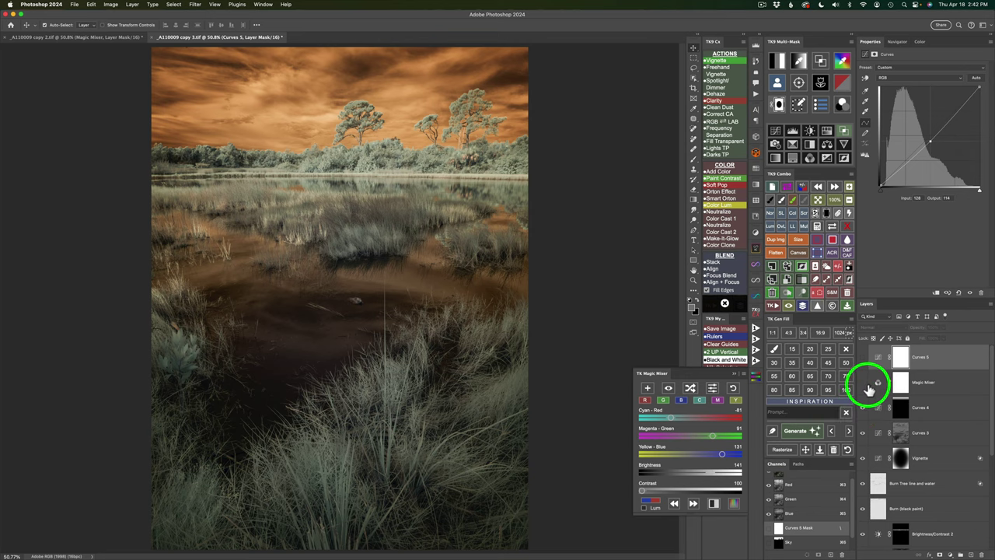
click(862, 381)
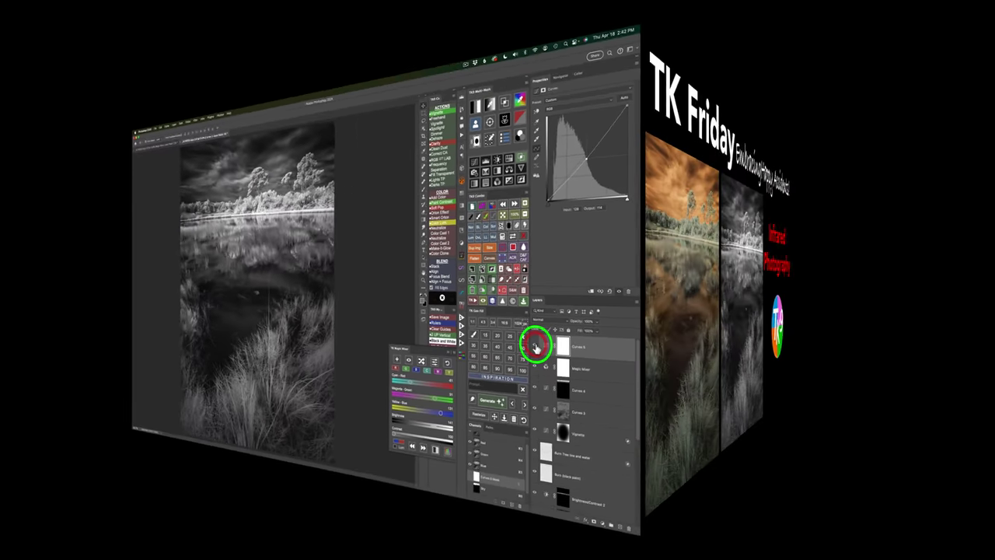